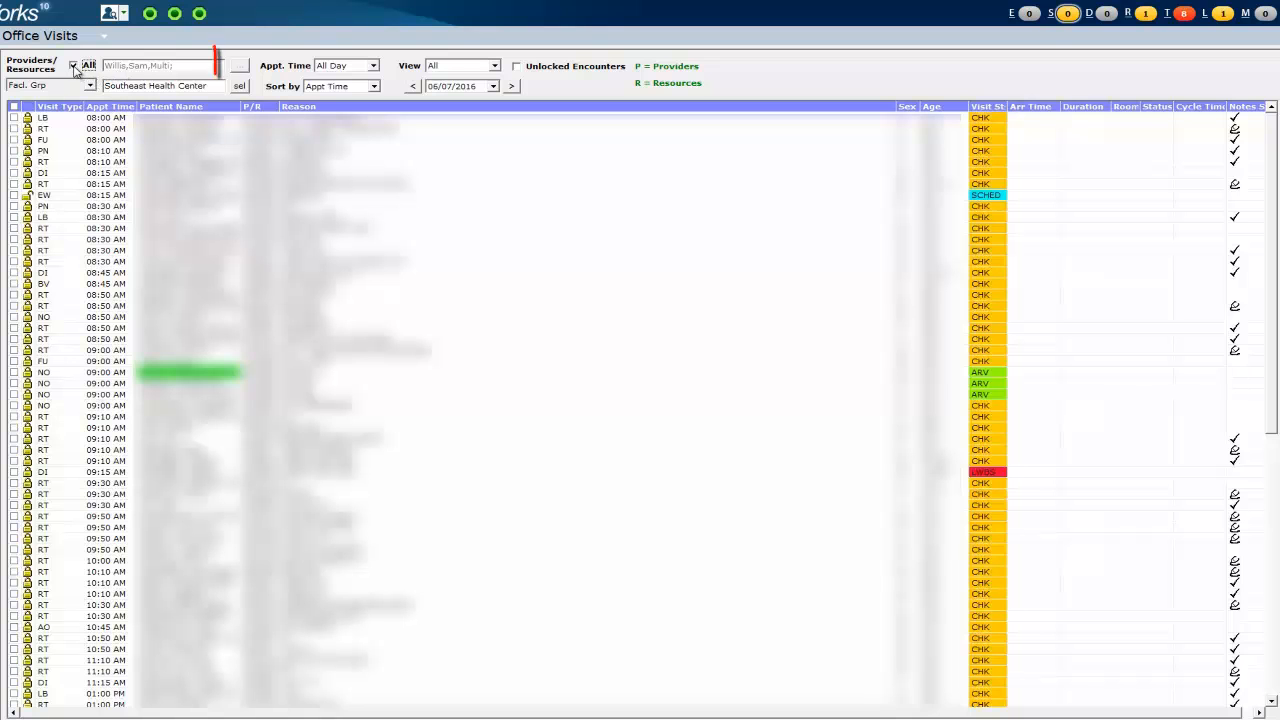
- Clear All and pick one clinician under All Resources so only their five 06/22/2016 visits show
{"action": "left_click", "coordinate": [73, 66]}
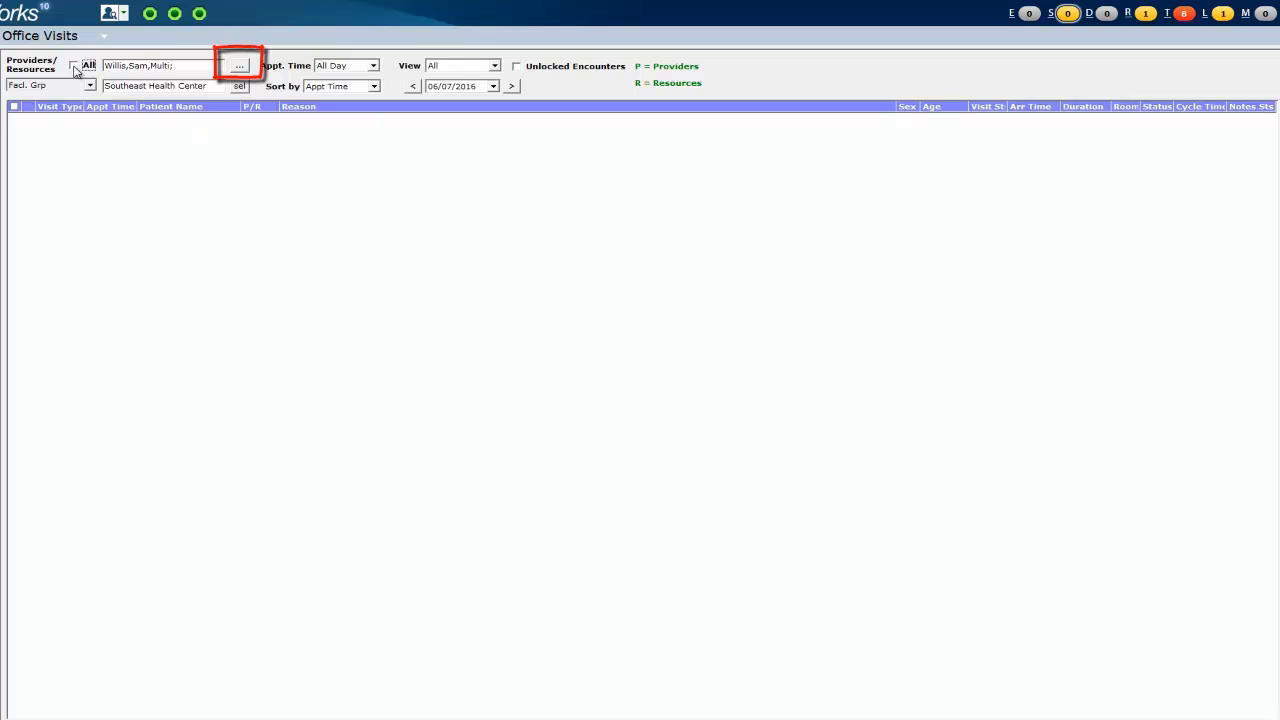
{"action": "left_click", "coordinate": [240, 67]}
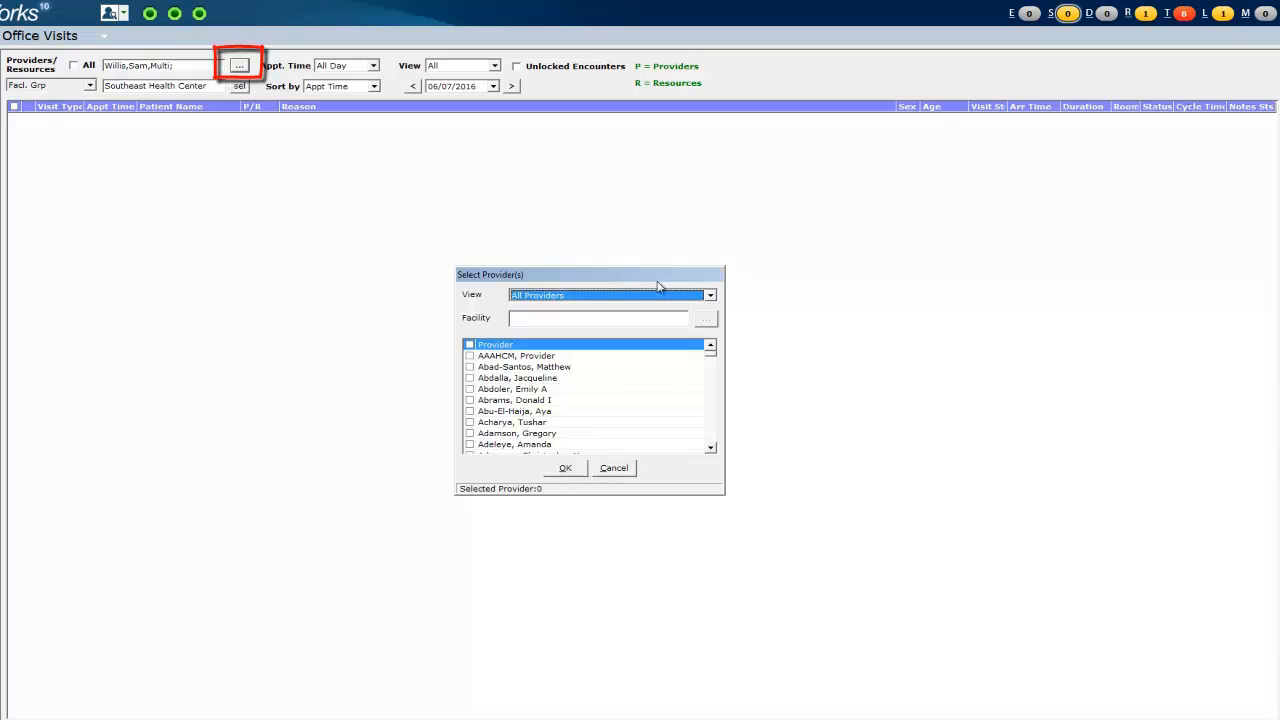
{"action": "left_click", "coordinate": [708, 296]}
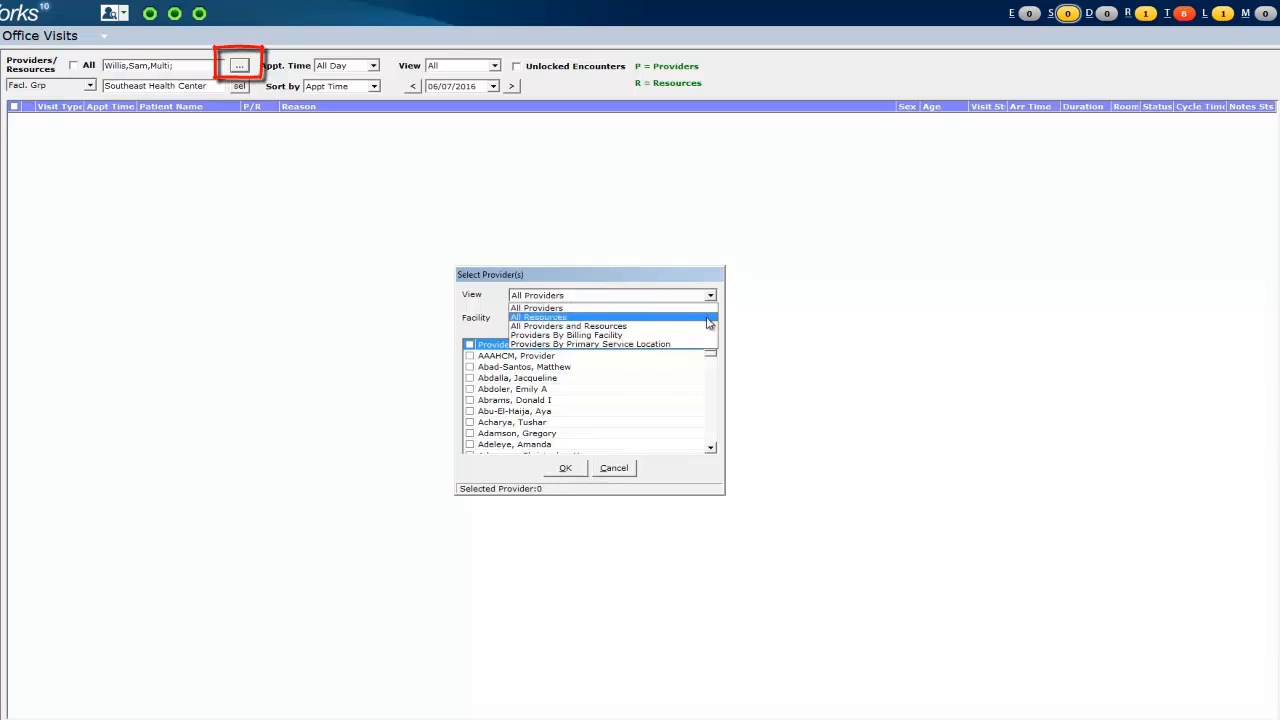
{"action": "left_click", "coordinate": [707, 318]}
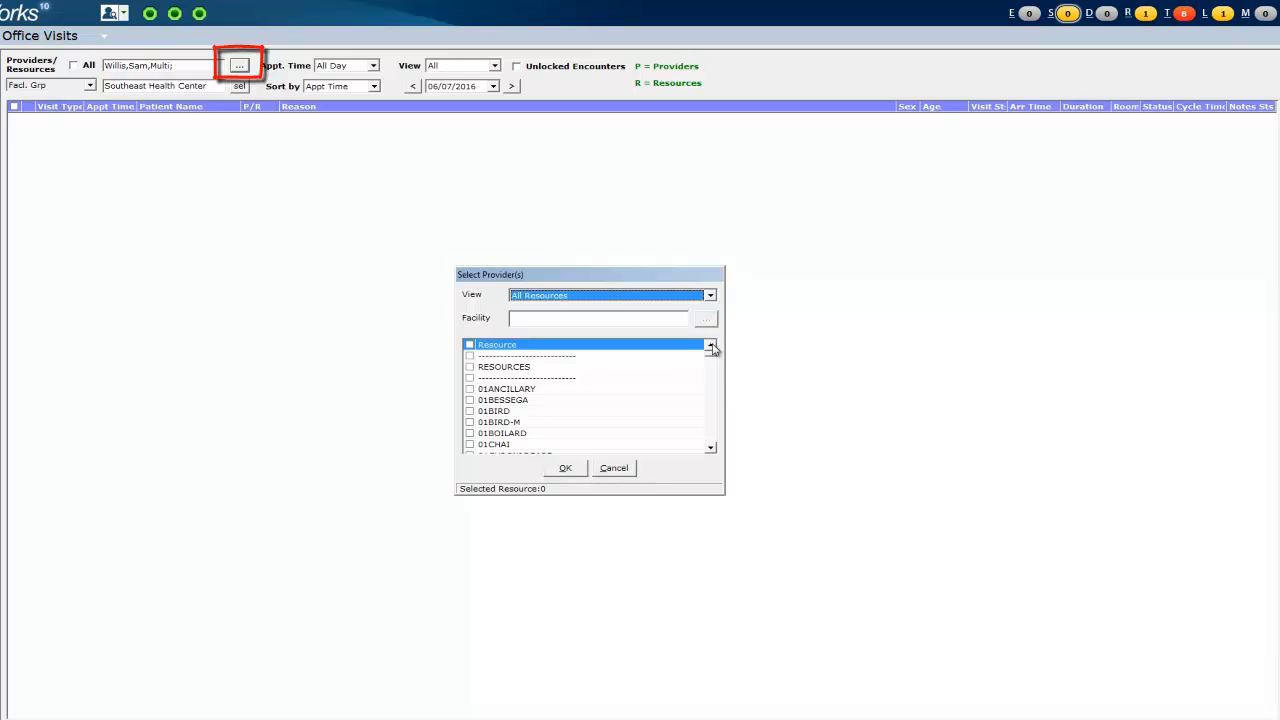
{"action": "left_click_drag", "start_coordinate": [711, 354], "coordinate": [707, 432]}
{"action": "scroll", "coordinate": [707, 432], "scroll_direction": "down", "scroll_amount": 15}
{"action": "scroll", "coordinate": [707, 432], "scroll_direction": "down", "scroll_amount": 15}
{"action": "left_click", "coordinate": [707, 440]}
{"action": "scroll", "coordinate": [606, 429], "scroll_direction": "down", "scroll_amount": 1}
{"action": "scroll", "coordinate": [607, 430], "scroll_direction": "down", "scroll_amount": 2}
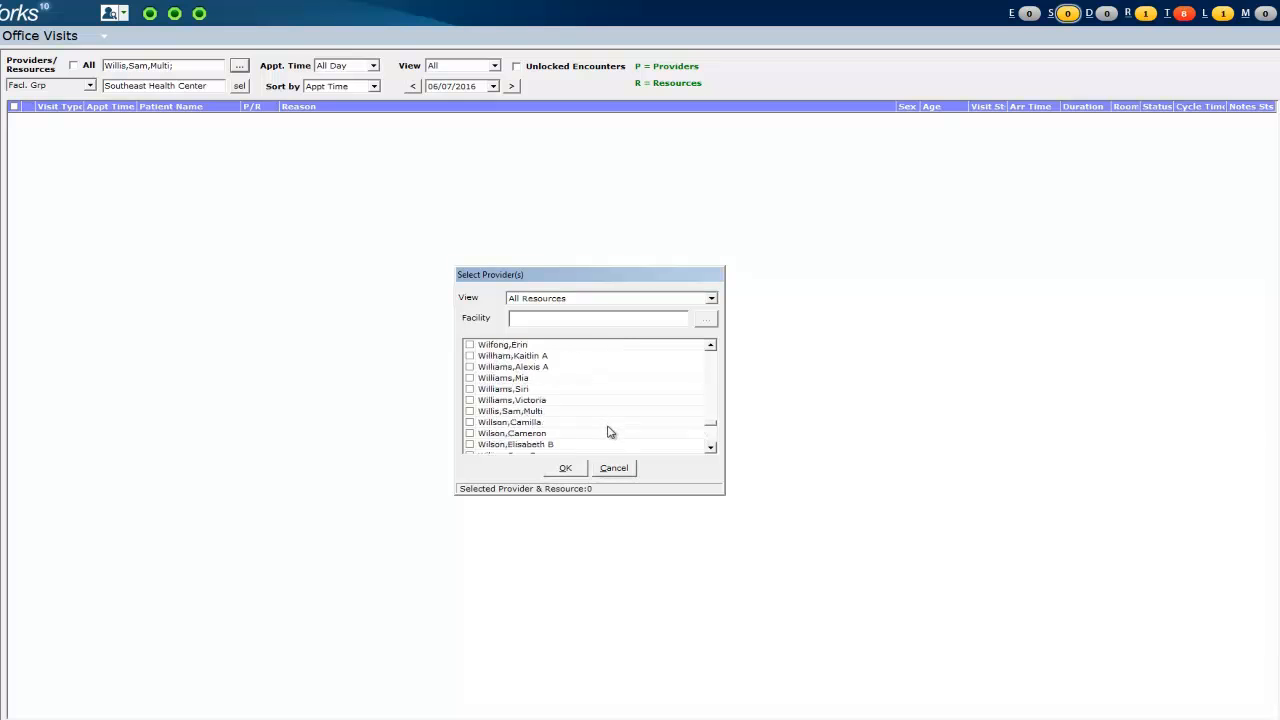
{"action": "left_click", "coordinate": [470, 411]}
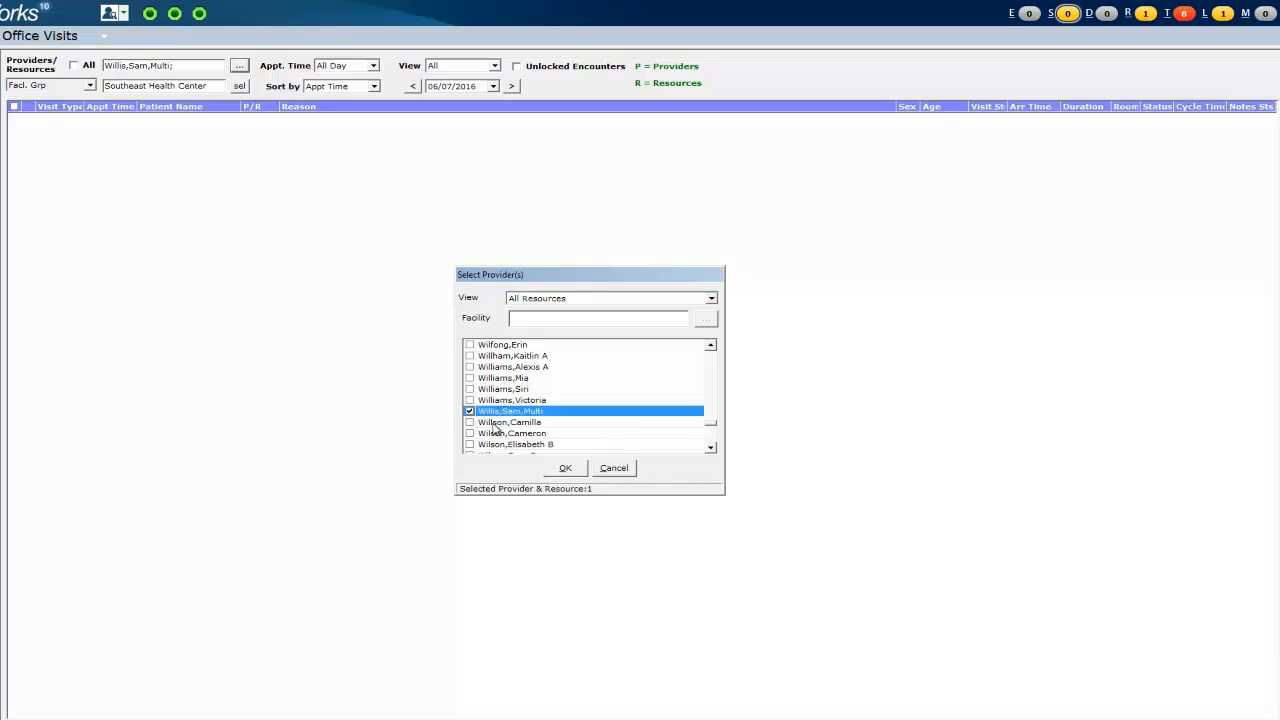
{"action": "left_click", "coordinate": [566, 469]}
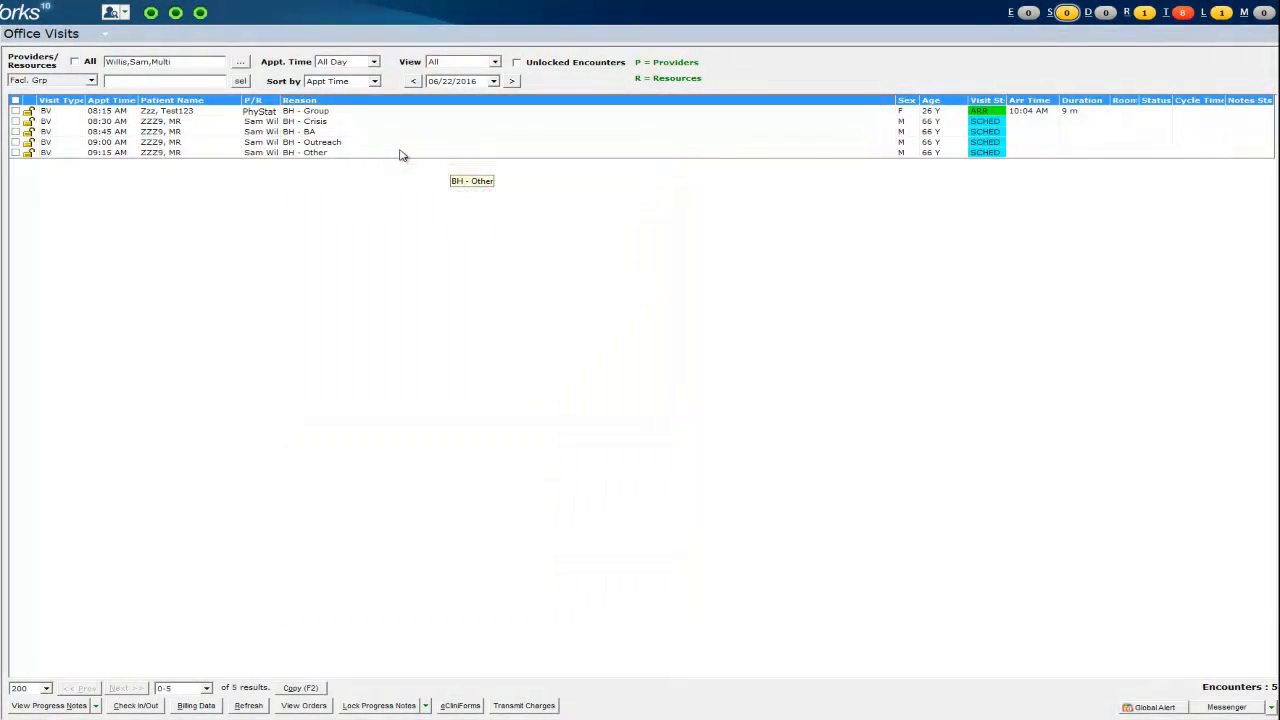
- Change the 8:15 AM BH - Group visit's provider from PhyStat to the clinician found in Staff Lookup
{"action": "left_click", "coordinate": [263, 115]}
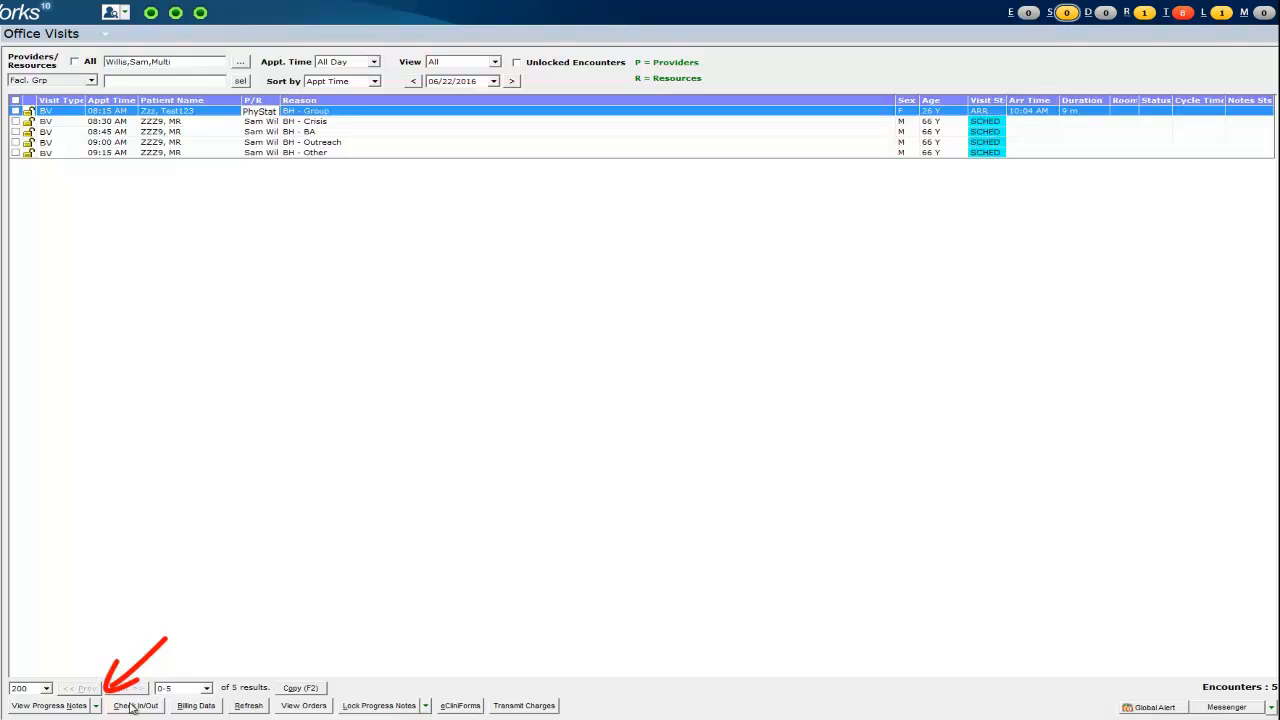
{"action": "left_click", "coordinate": [96, 706]}
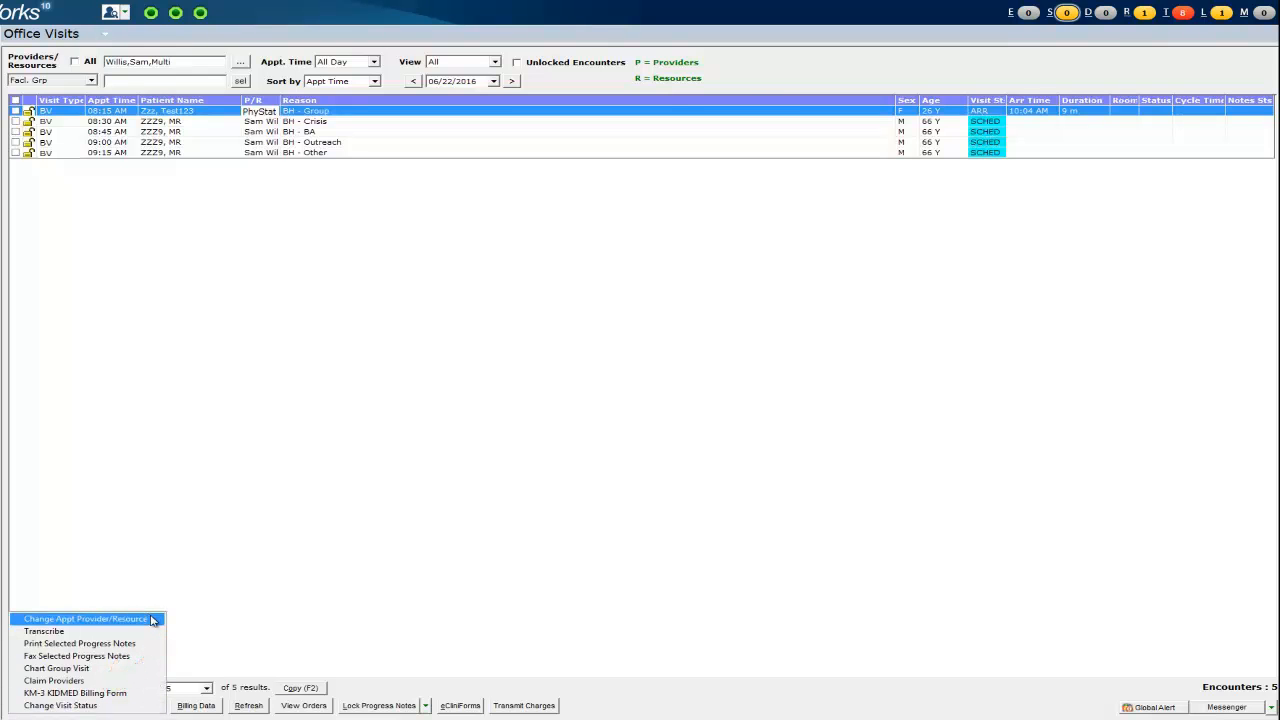
{"action": "left_click", "coordinate": [85, 619]}
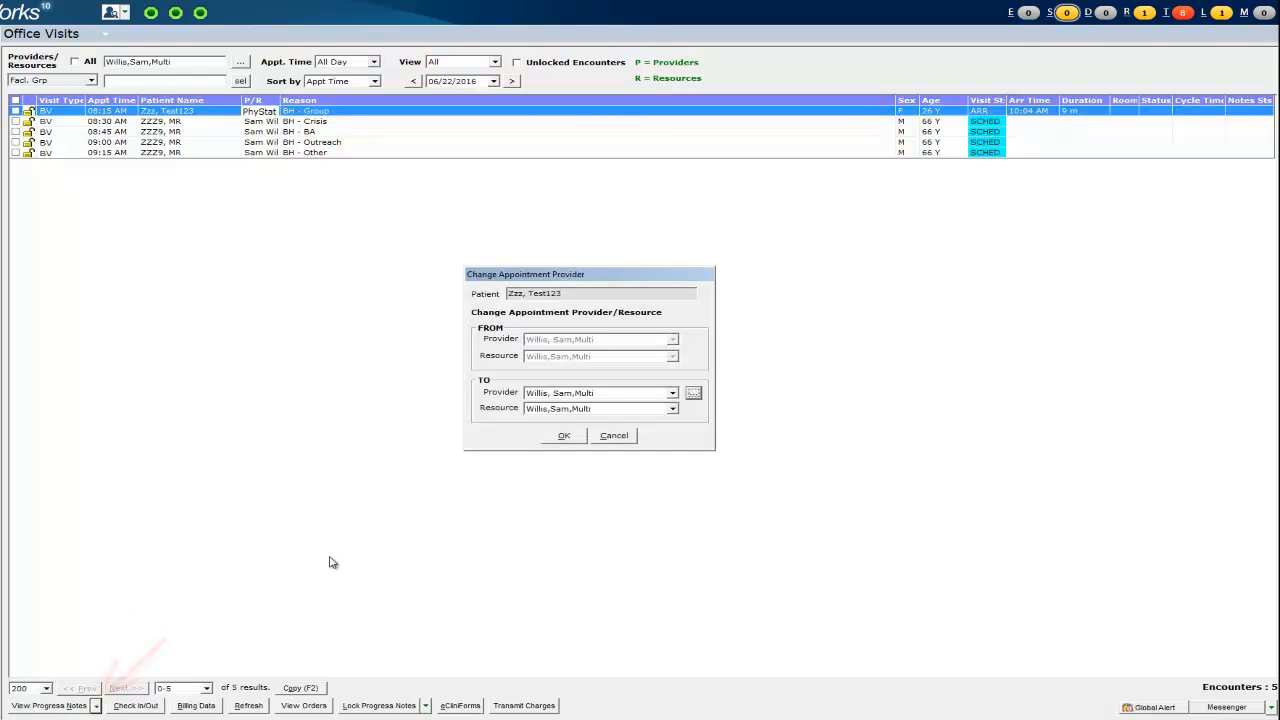
{"action": "left_click", "coordinate": [694, 394]}
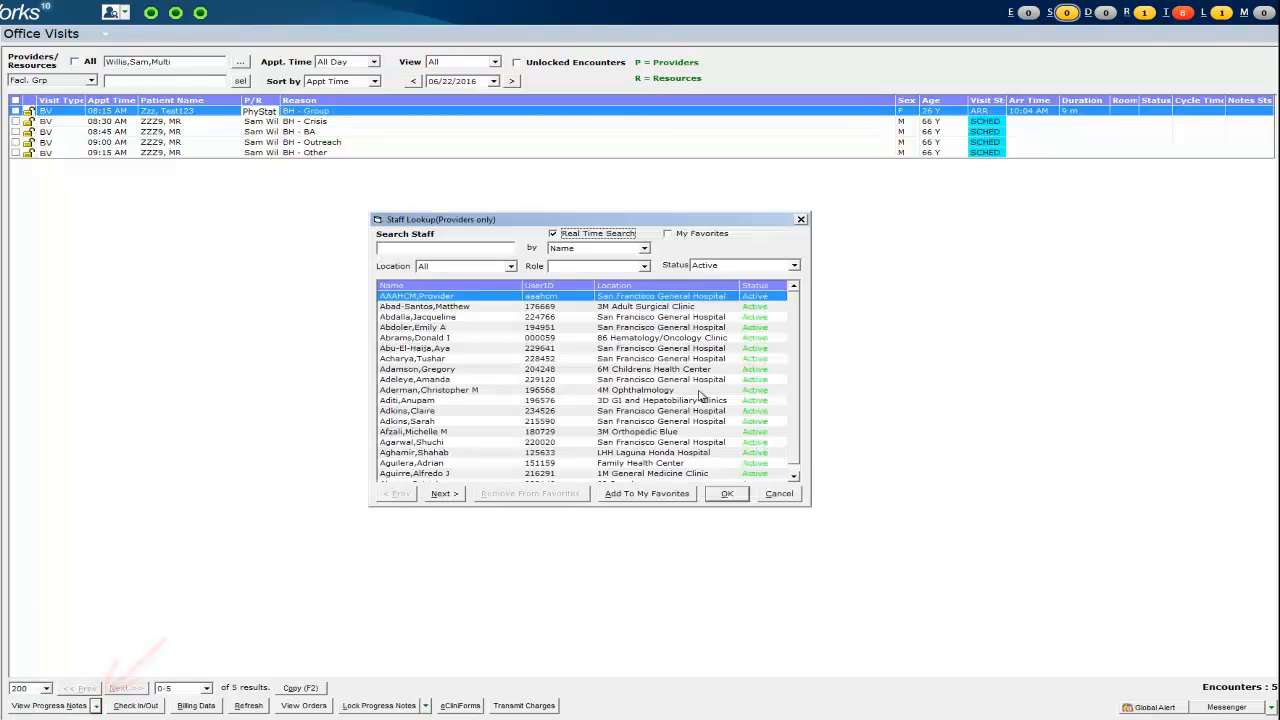
{"action": "left_click", "coordinate": [440, 247]}
{"action": "type", "text": "willis"}
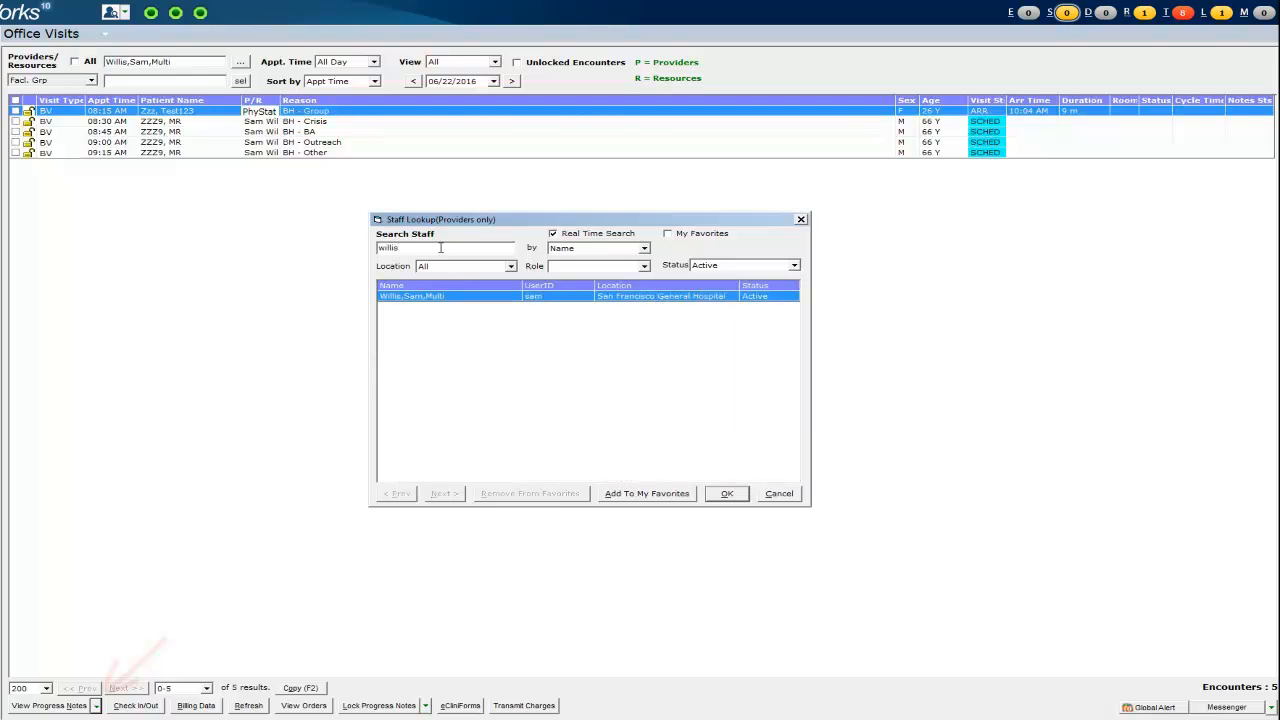
{"action": "left_click", "coordinate": [725, 494]}
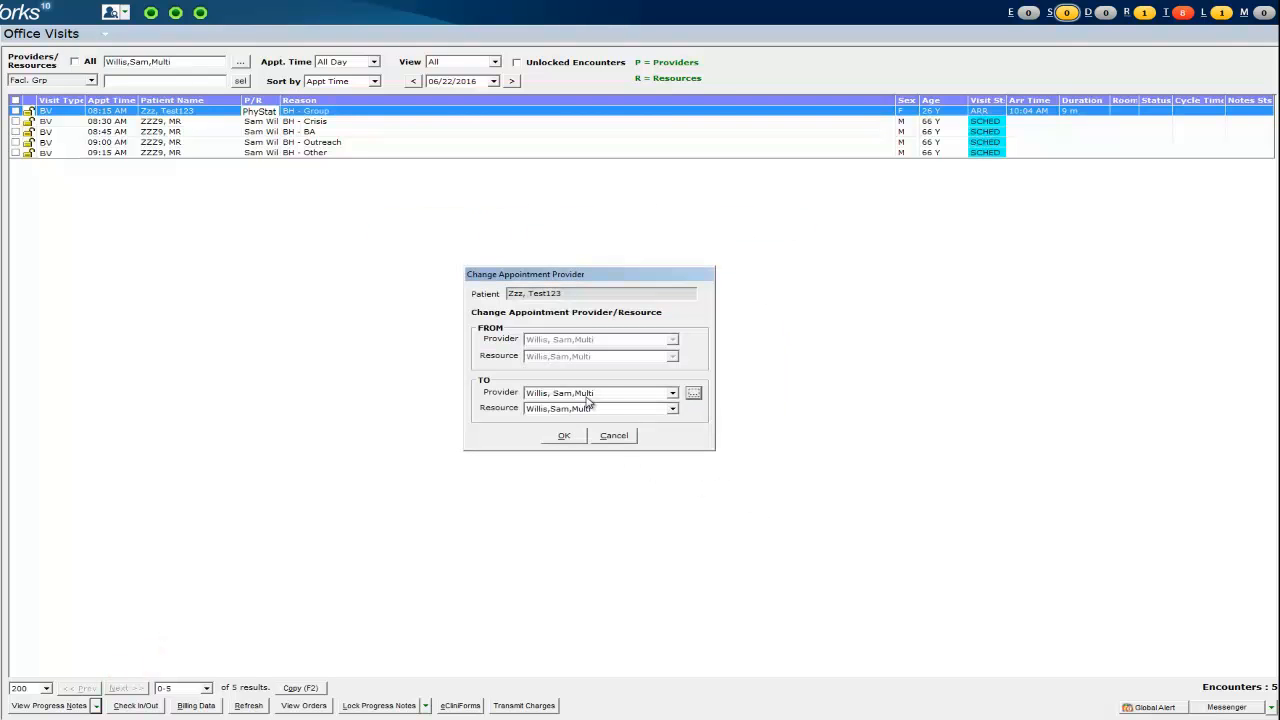
{"action": "left_click", "coordinate": [560, 435]}
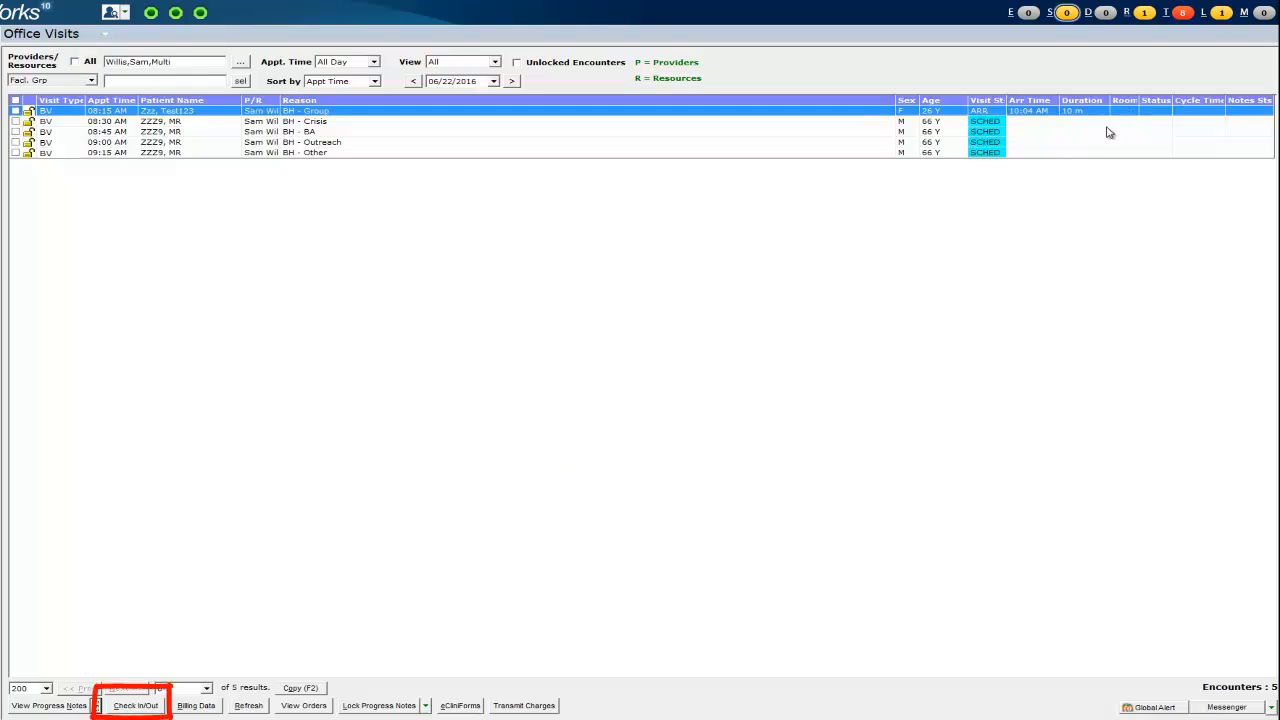
- Check the 8:15 AM group patient in to room 1 with status OTHERPROV (Other Providers)
{"action": "left_click", "coordinate": [132, 707]}
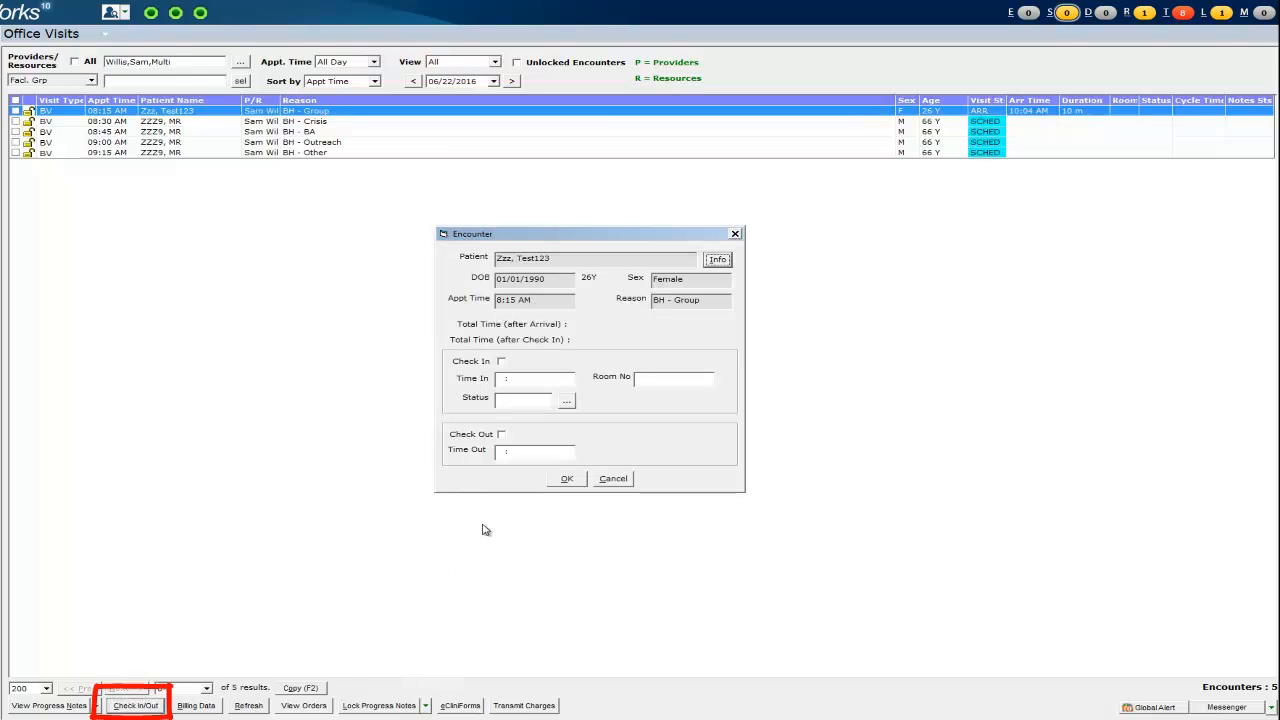
{"action": "left_click", "coordinate": [501, 361]}
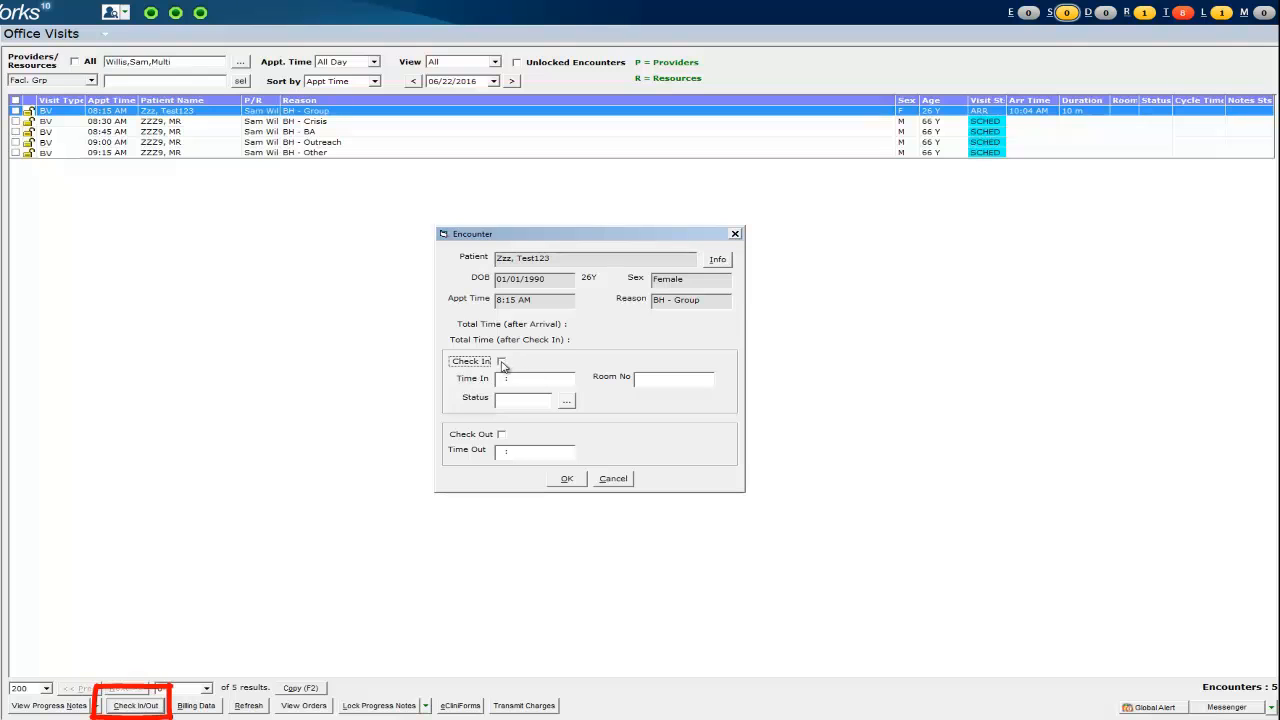
{"action": "left_click", "coordinate": [650, 378]}
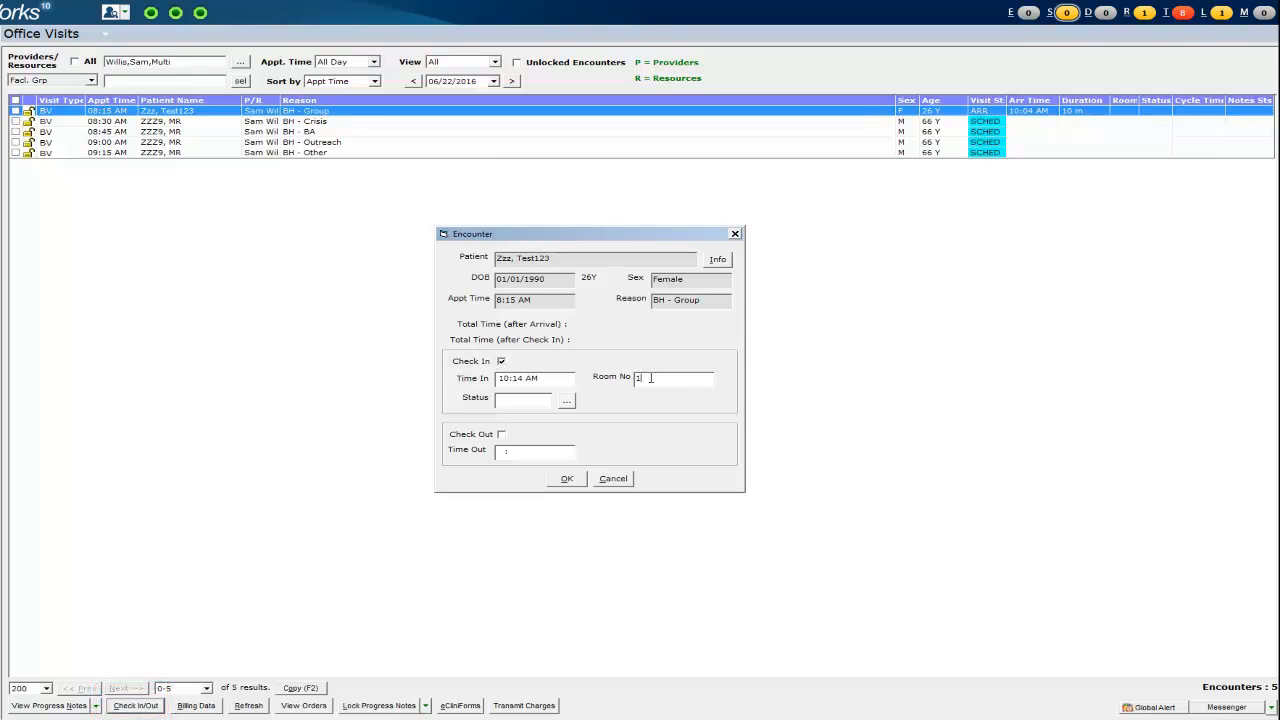
{"action": "left_click", "coordinate": [561, 403]}
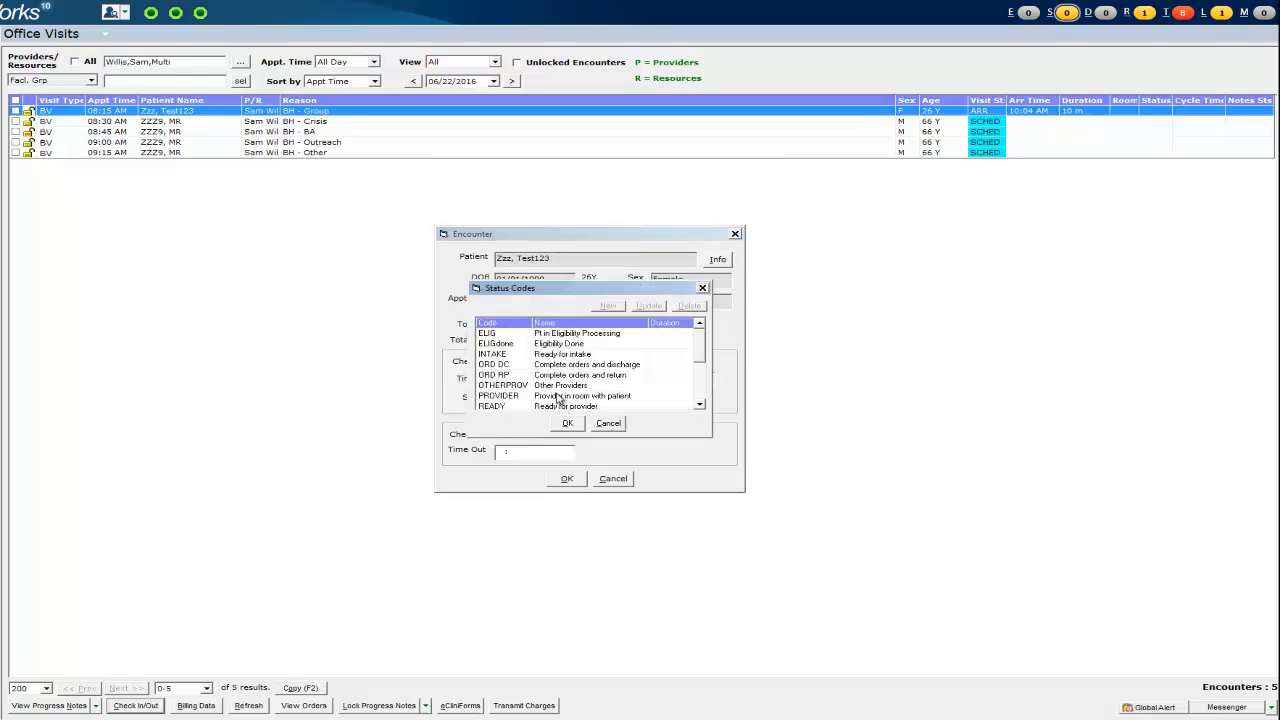
{"action": "left_click", "coordinate": [575, 390]}
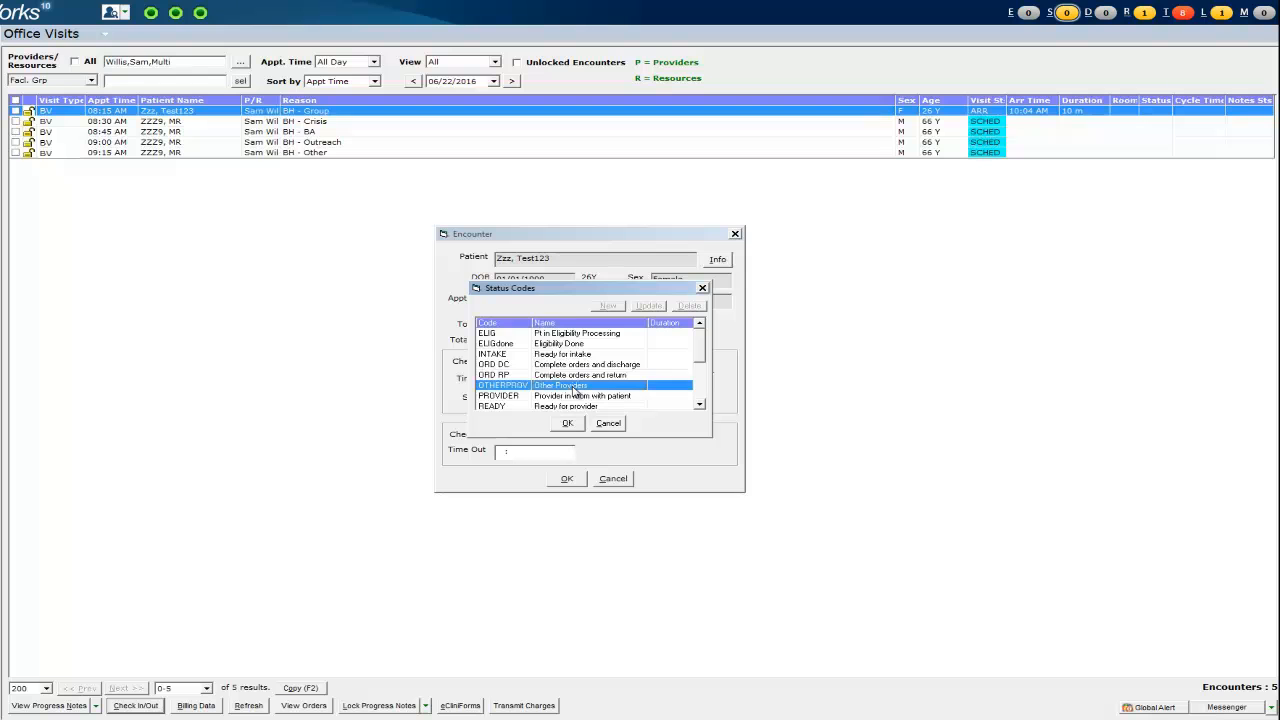
{"action": "left_click", "coordinate": [567, 423]}
{"action": "left_click", "coordinate": [566, 479]}
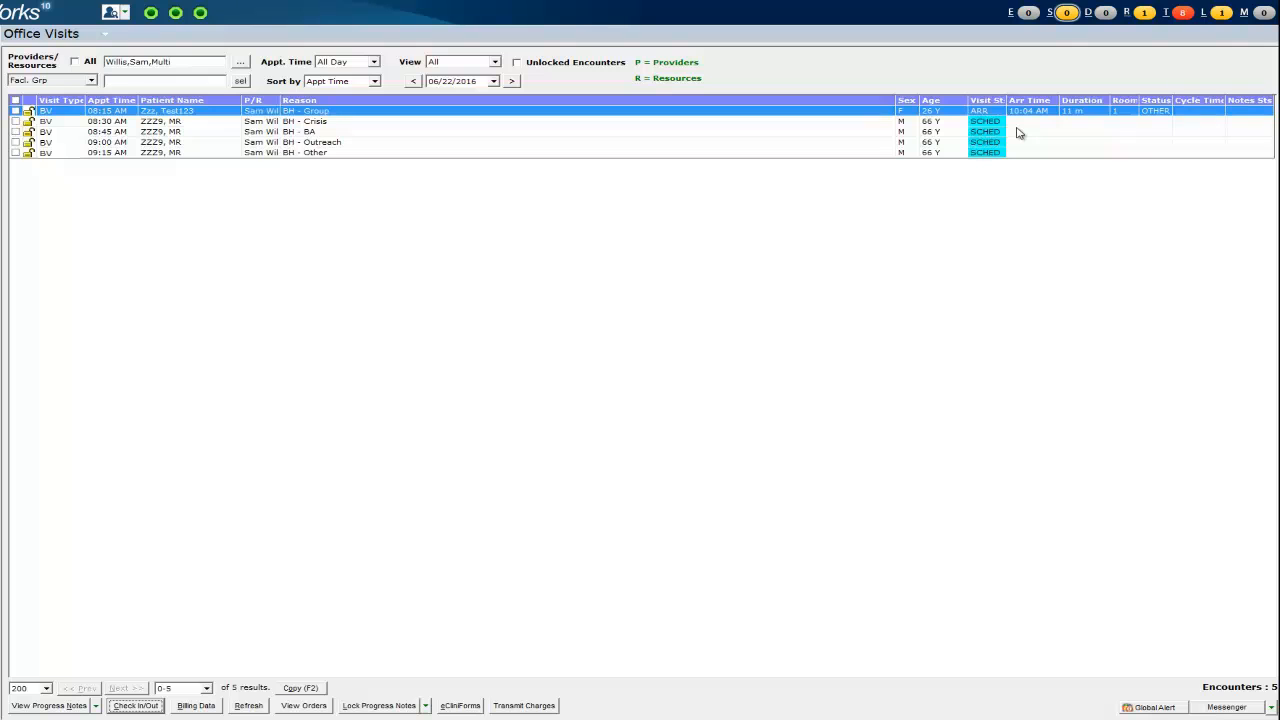
- Open the 06/22/2016 BH - Therapy progress note and browse recent labs, procedures and telephone encounters under DRTLA
{"action": "double_click", "coordinate": [393, 114]}
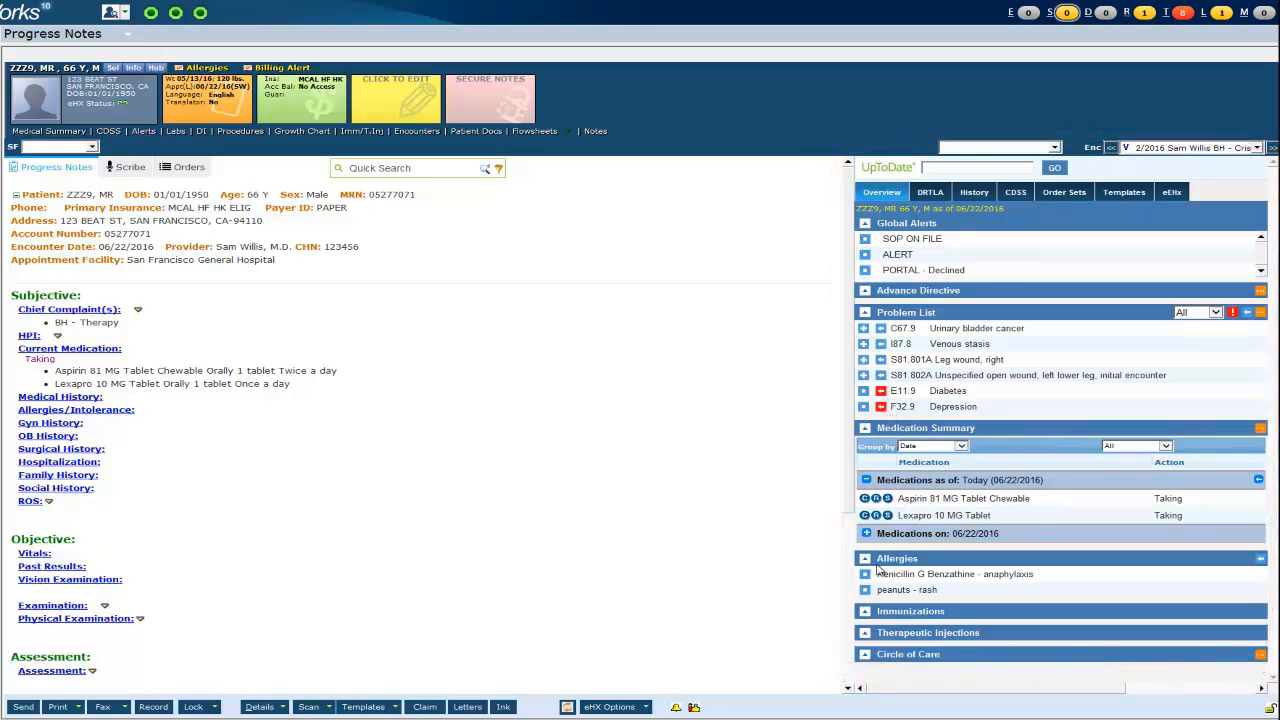
{"action": "left_click", "coordinate": [930, 192]}
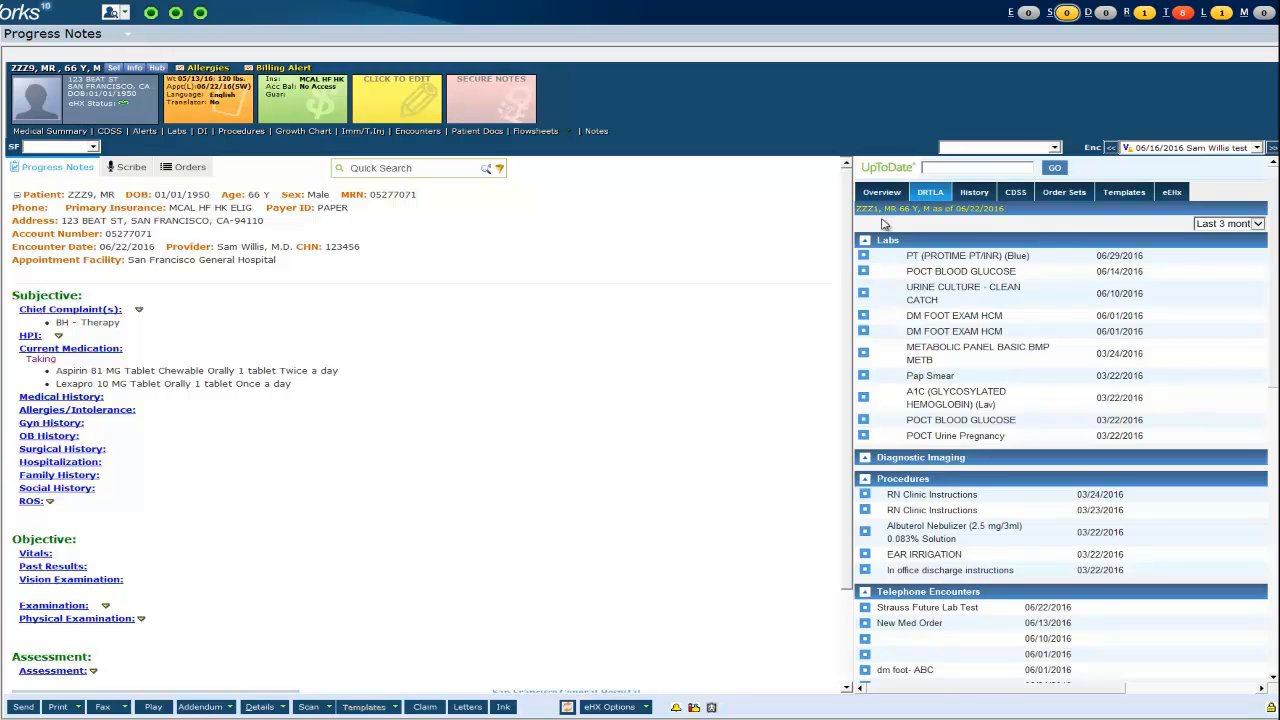
{"action": "scroll", "coordinate": [911, 418], "scroll_direction": "down", "scroll_amount": 3}
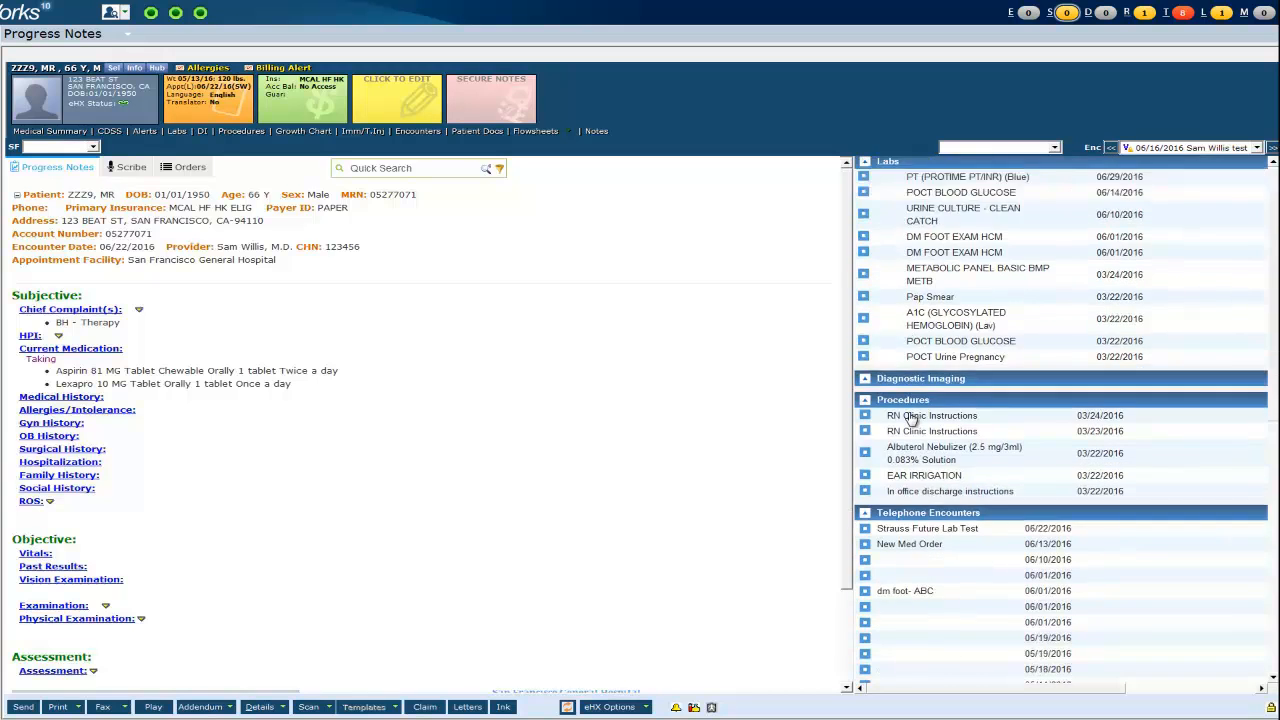
{"action": "scroll", "coordinate": [911, 420], "scroll_direction": "down", "scroll_amount": 3}
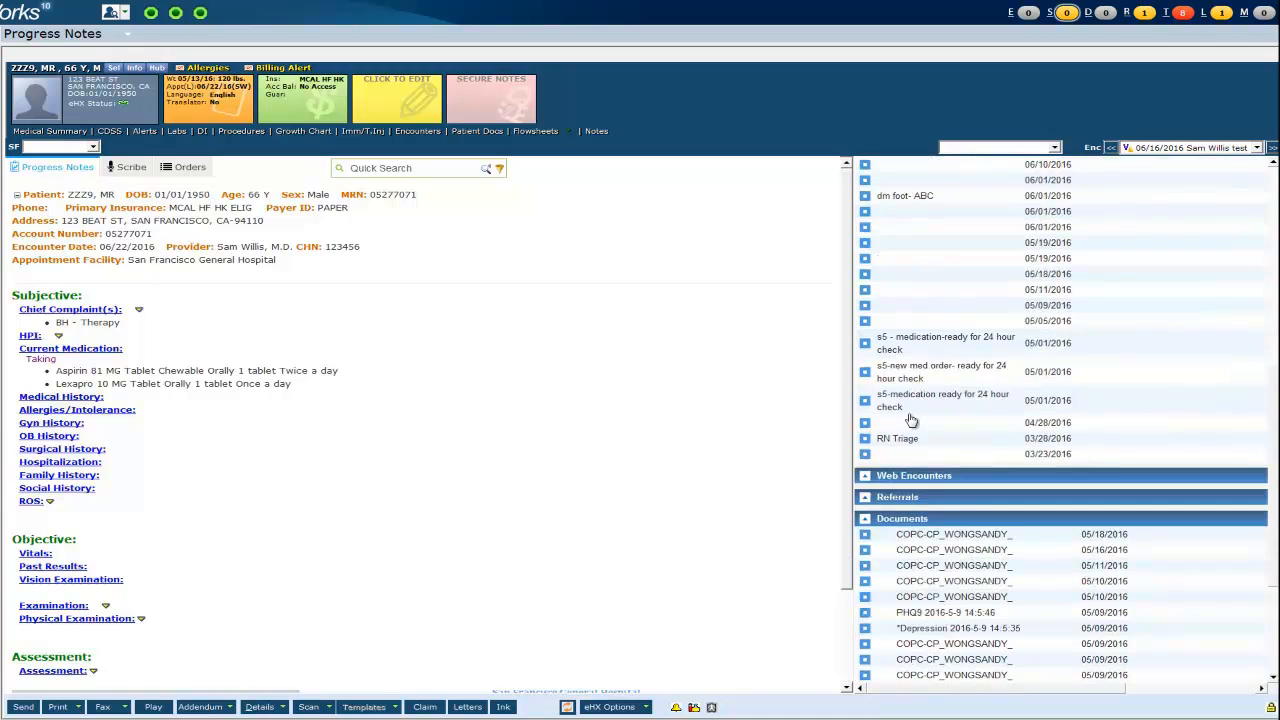
{"action": "scroll", "coordinate": [911, 421], "scroll_direction": "down", "scroll_amount": 3}
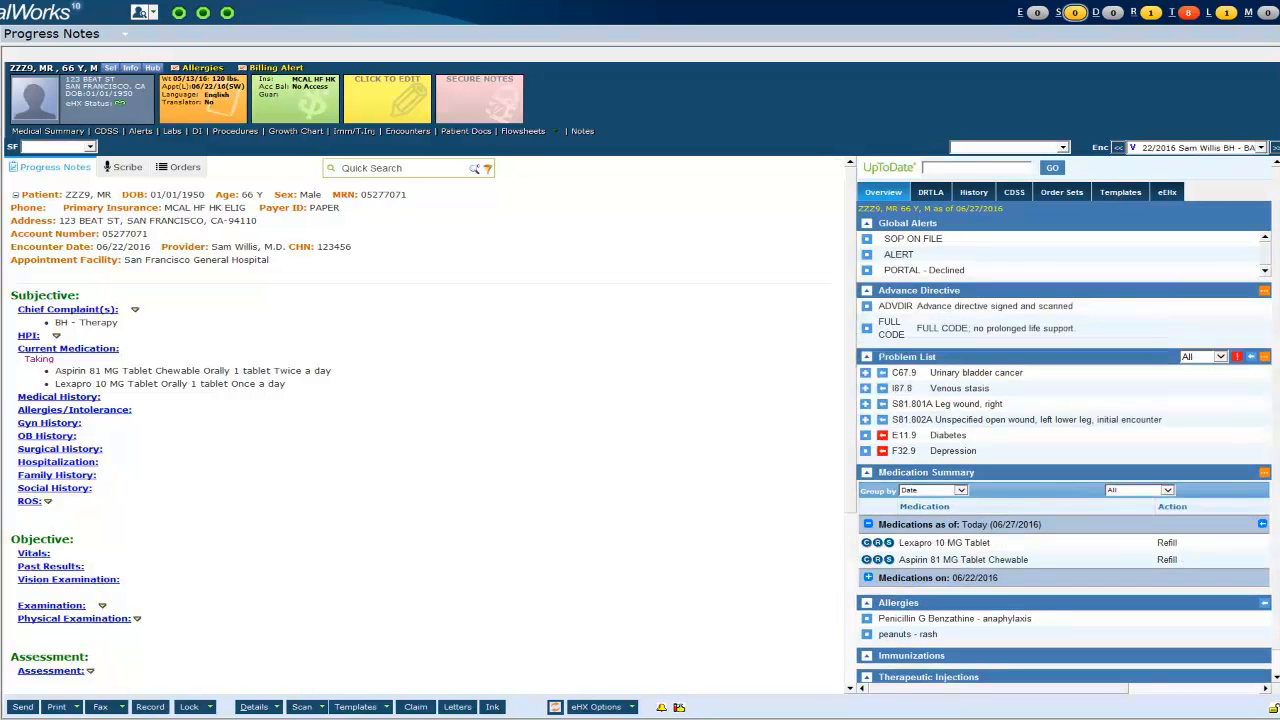
- Show the Templates list with the *PCBH Behavioral Assistant and Behavioral Health Clinician Note favorites
{"action": "left_click", "coordinate": [1122, 196]}
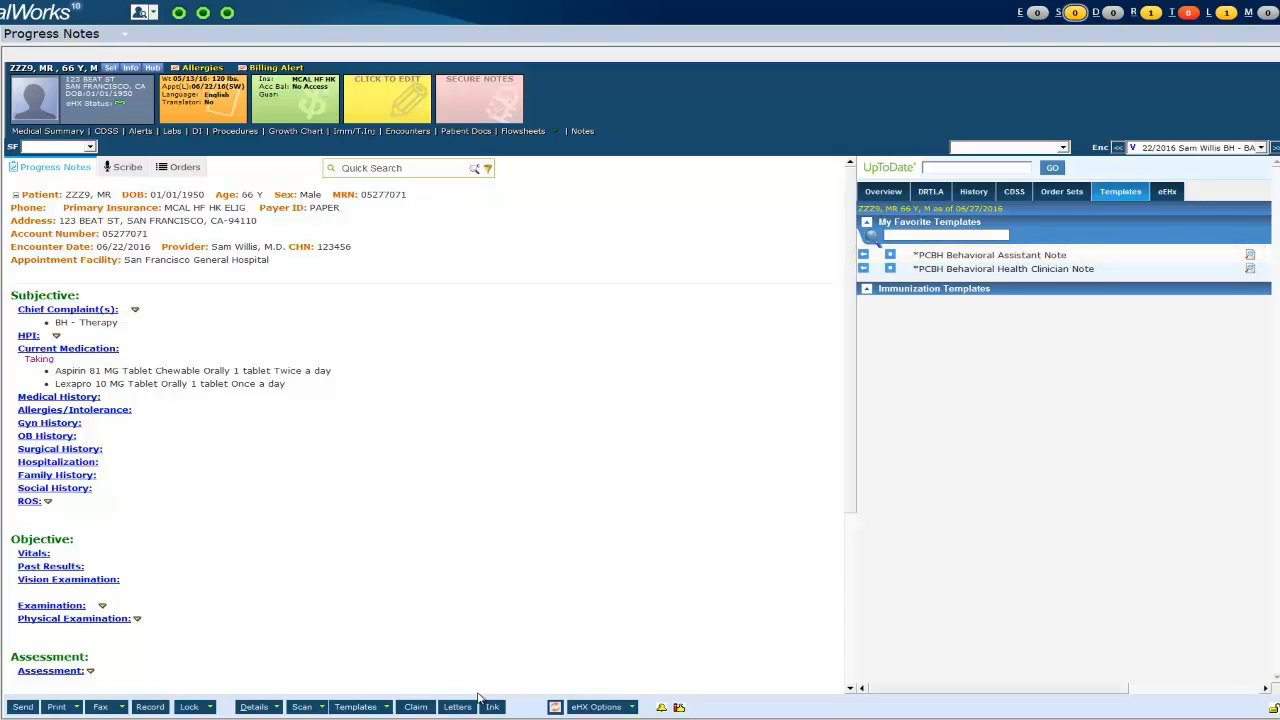
- Search Copy And Merge Templates for *pcbh and add *PCBH Behavioral Health Clinician Note as a favorite
{"action": "left_click", "coordinate": [356, 708]}
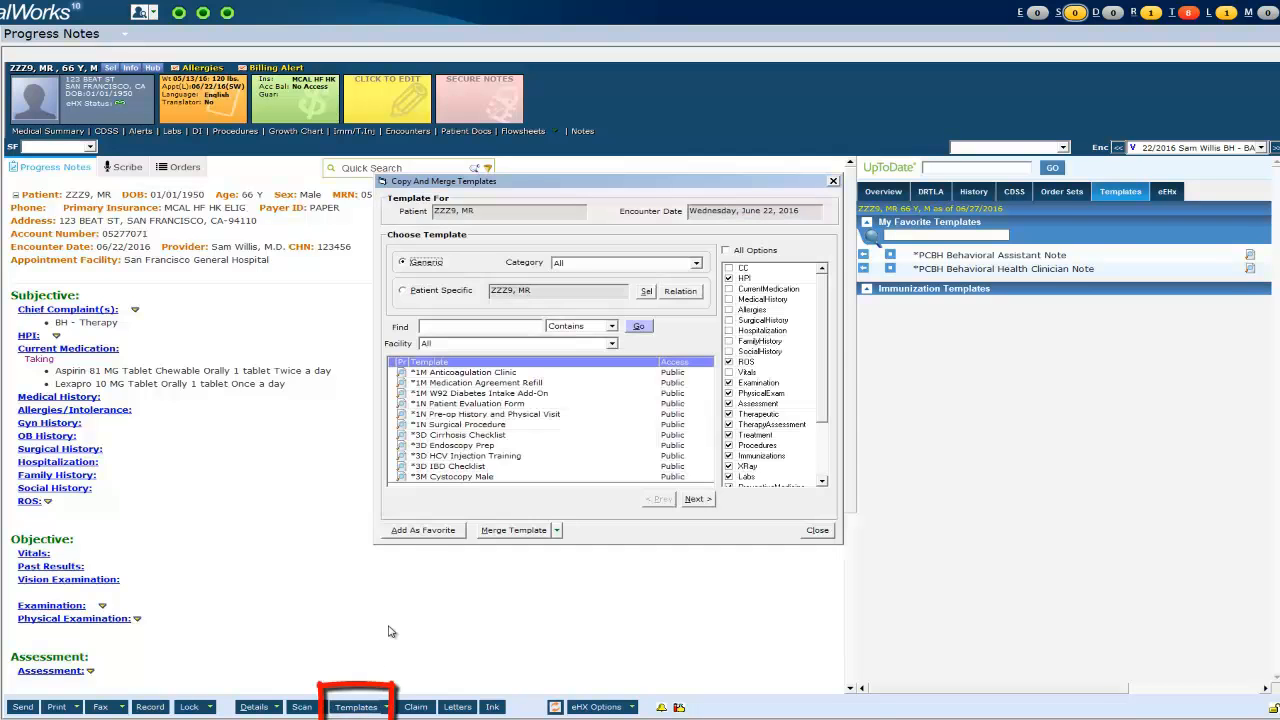
{"action": "left_click", "coordinate": [499, 328]}
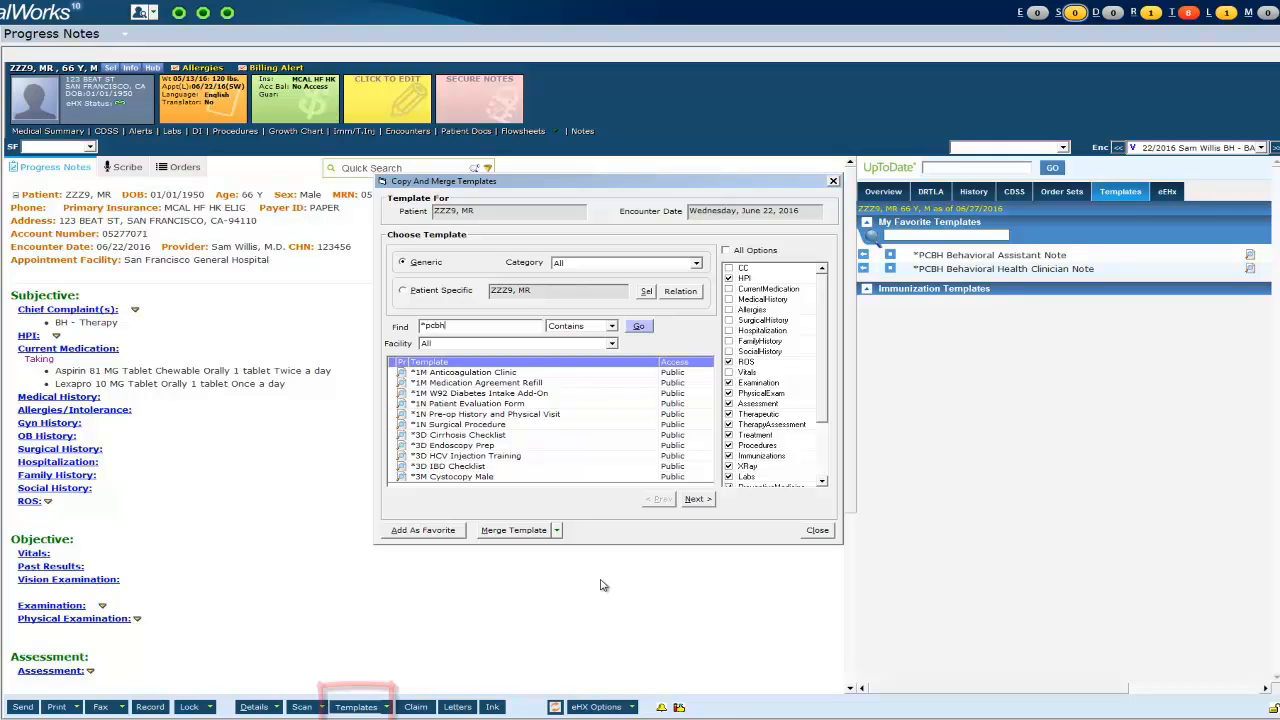
{"action": "key", "text": "Return"}
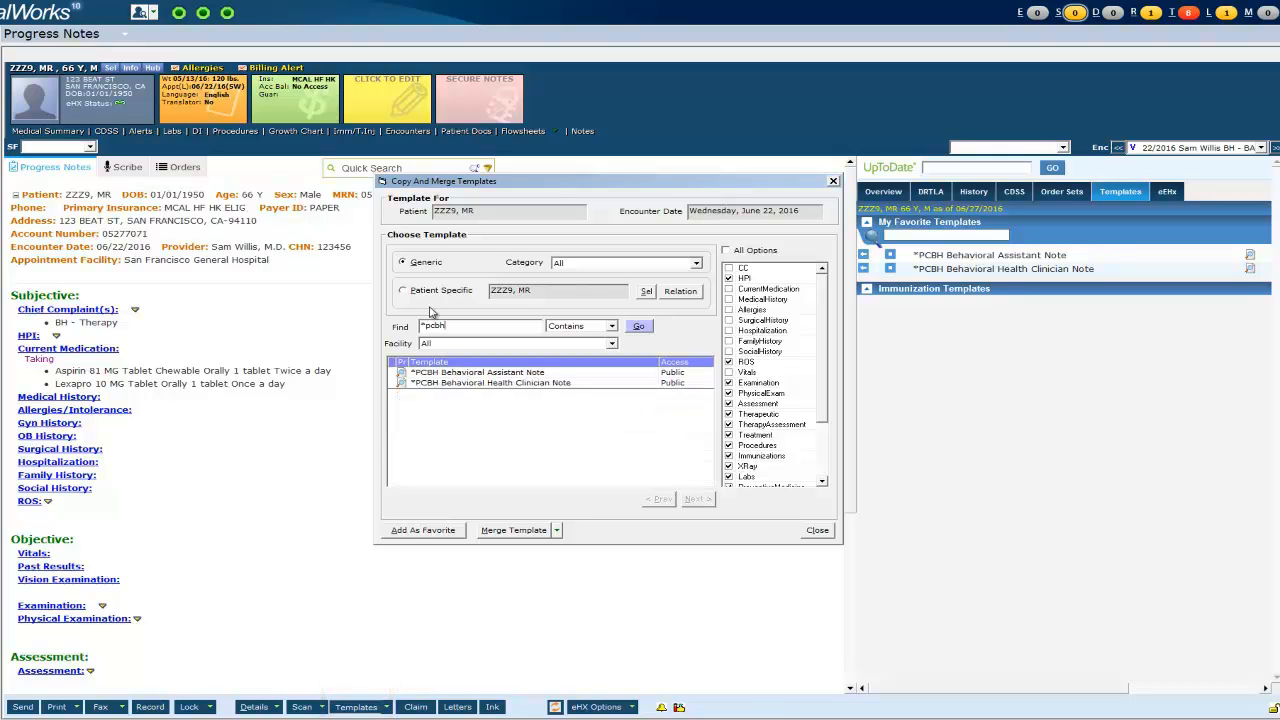
{"action": "left_click", "coordinate": [475, 386]}
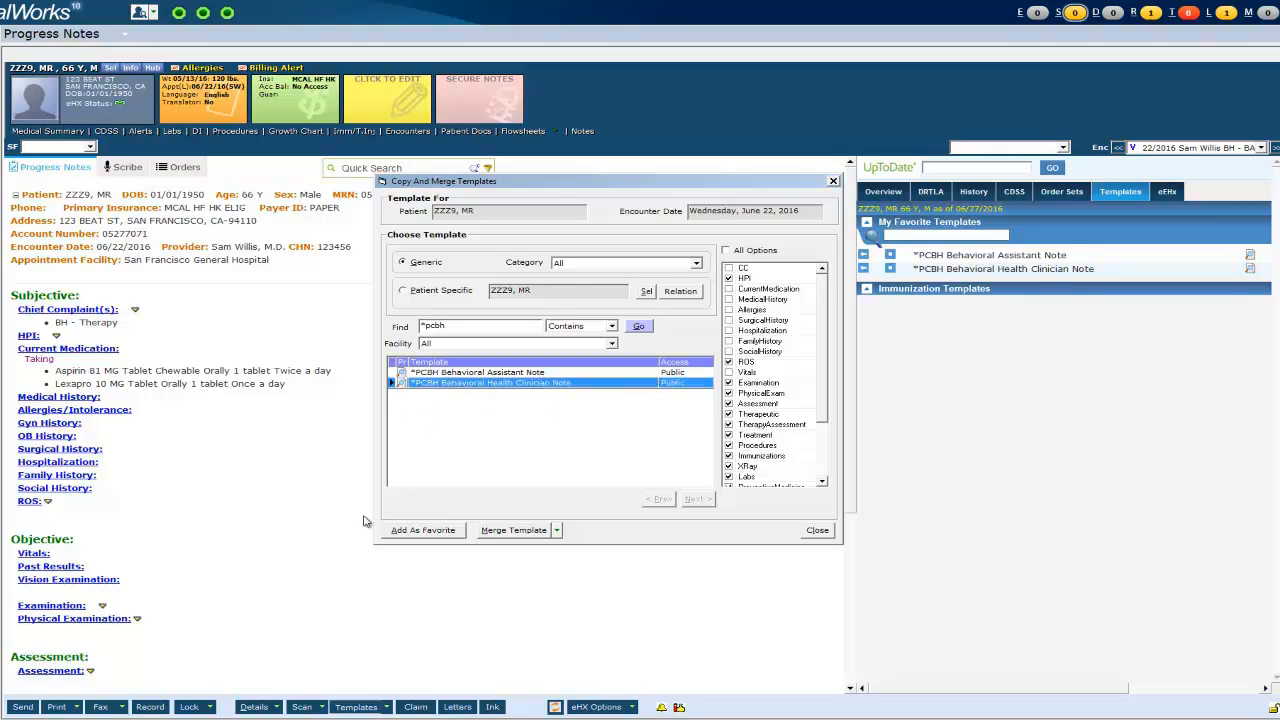
{"action": "left_click", "coordinate": [410, 531]}
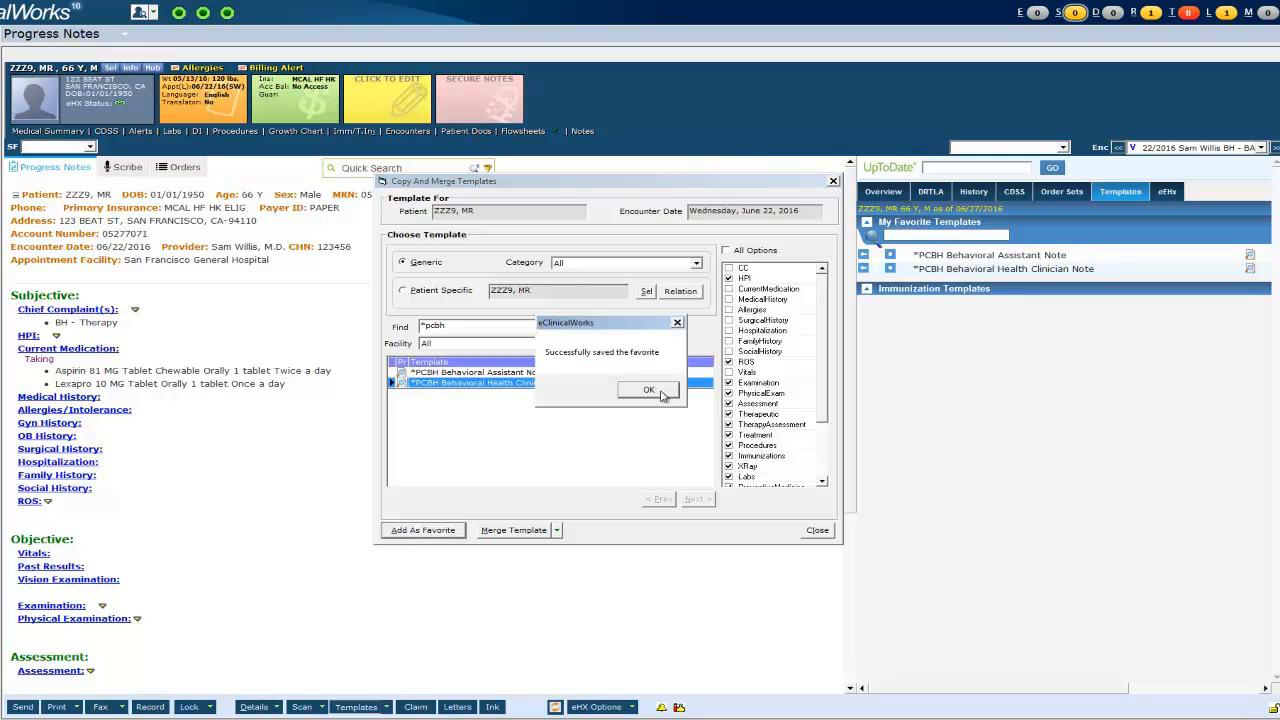
{"action": "left_click", "coordinate": [650, 391]}
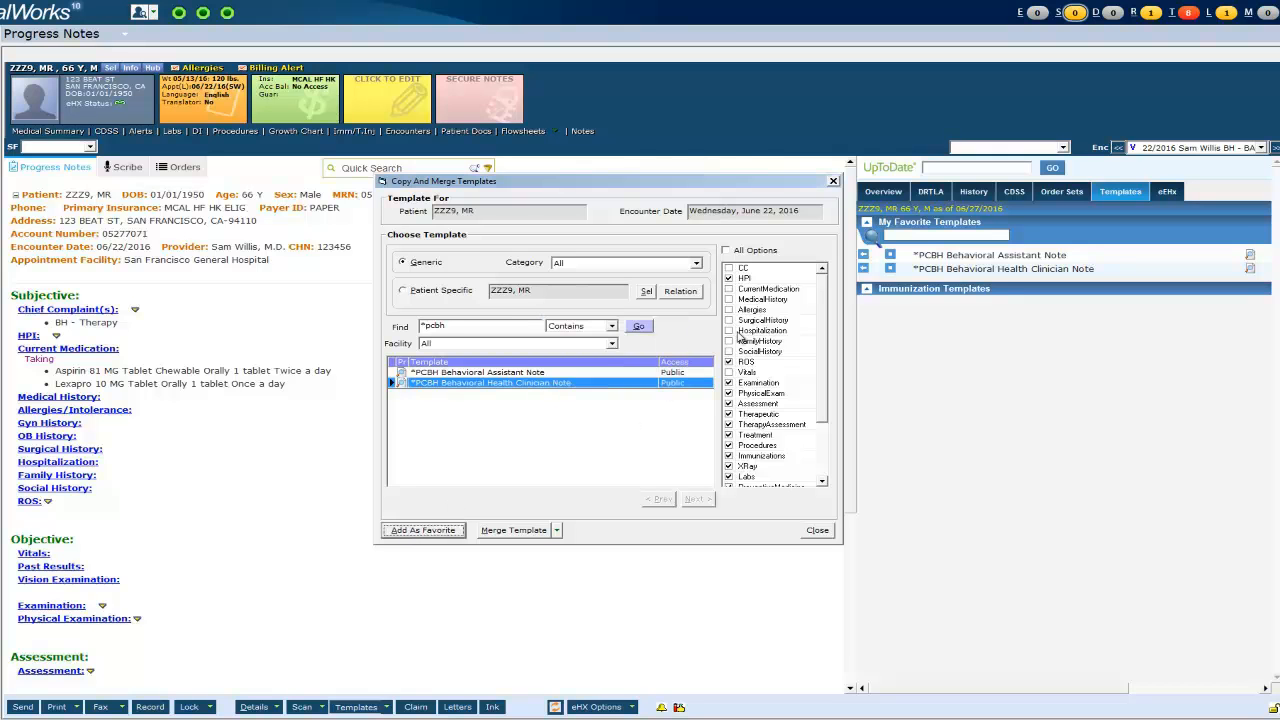
{"action": "left_click", "coordinate": [833, 182]}
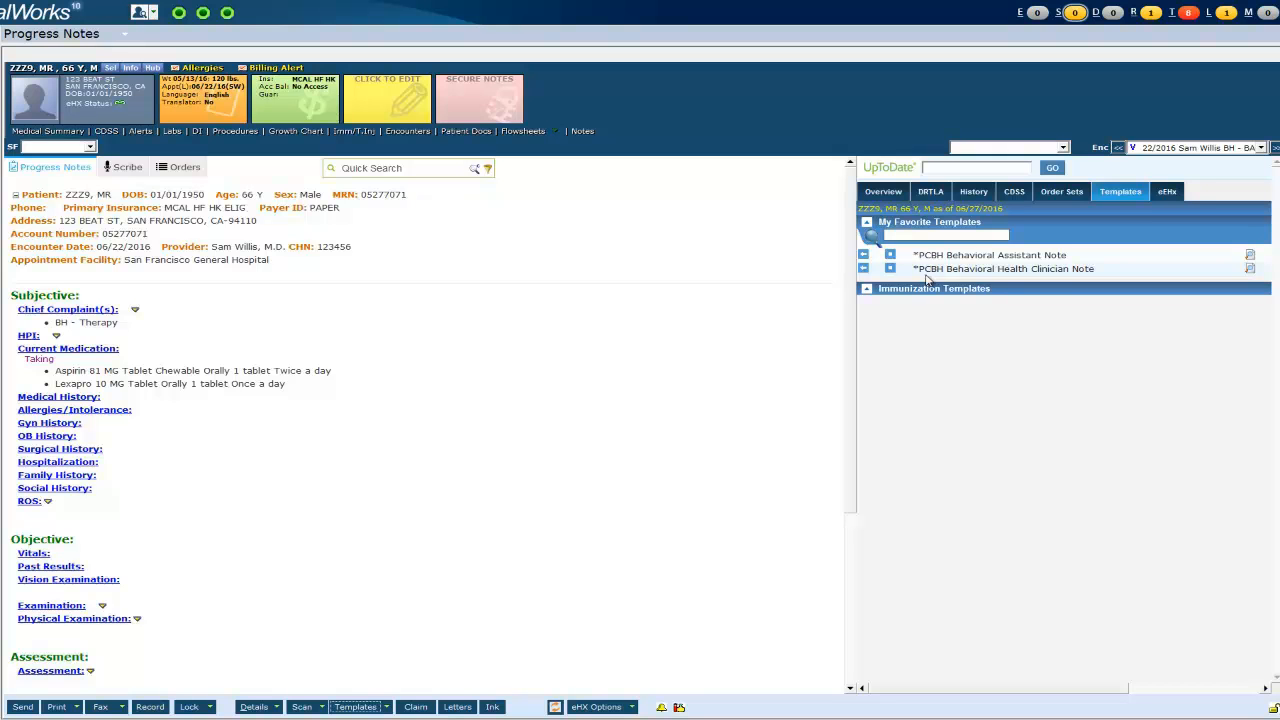
- Insert *PCBH Behavioral Health Clinician Note into HPI and bring up its BH Visit info items
{"action": "left_click", "coordinate": [865, 271]}
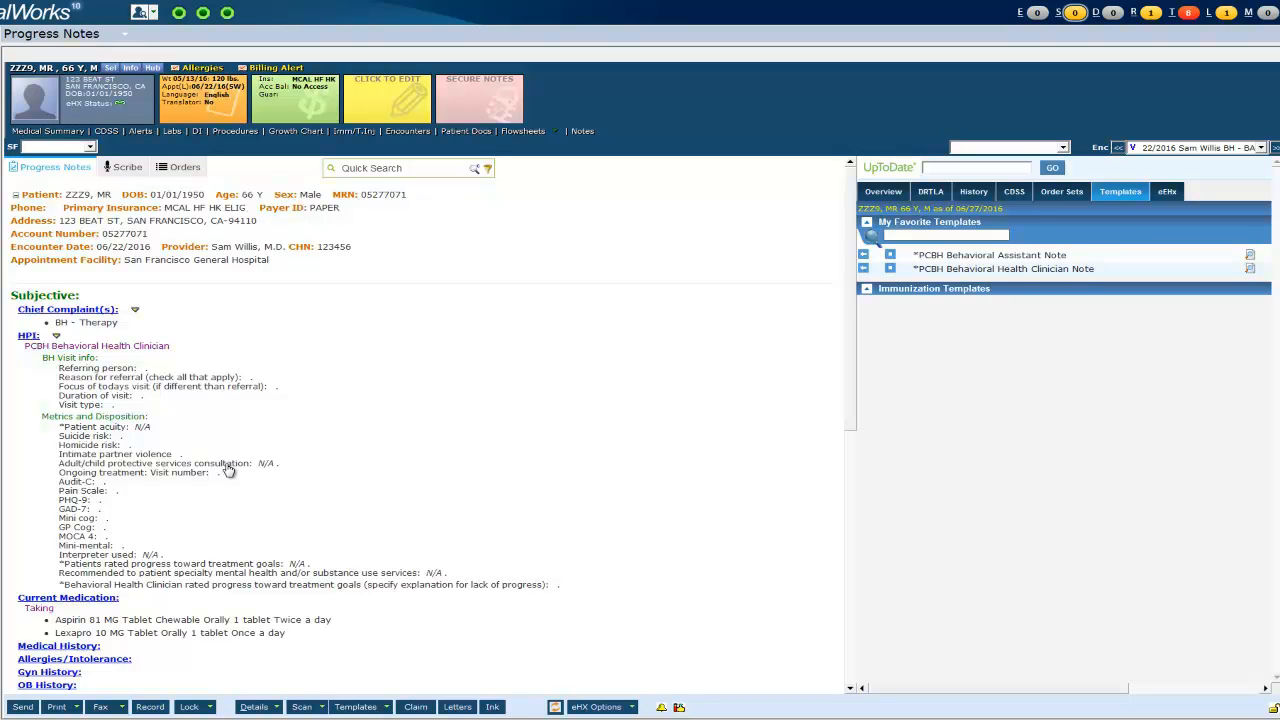
{"action": "left_click", "coordinate": [65, 360]}
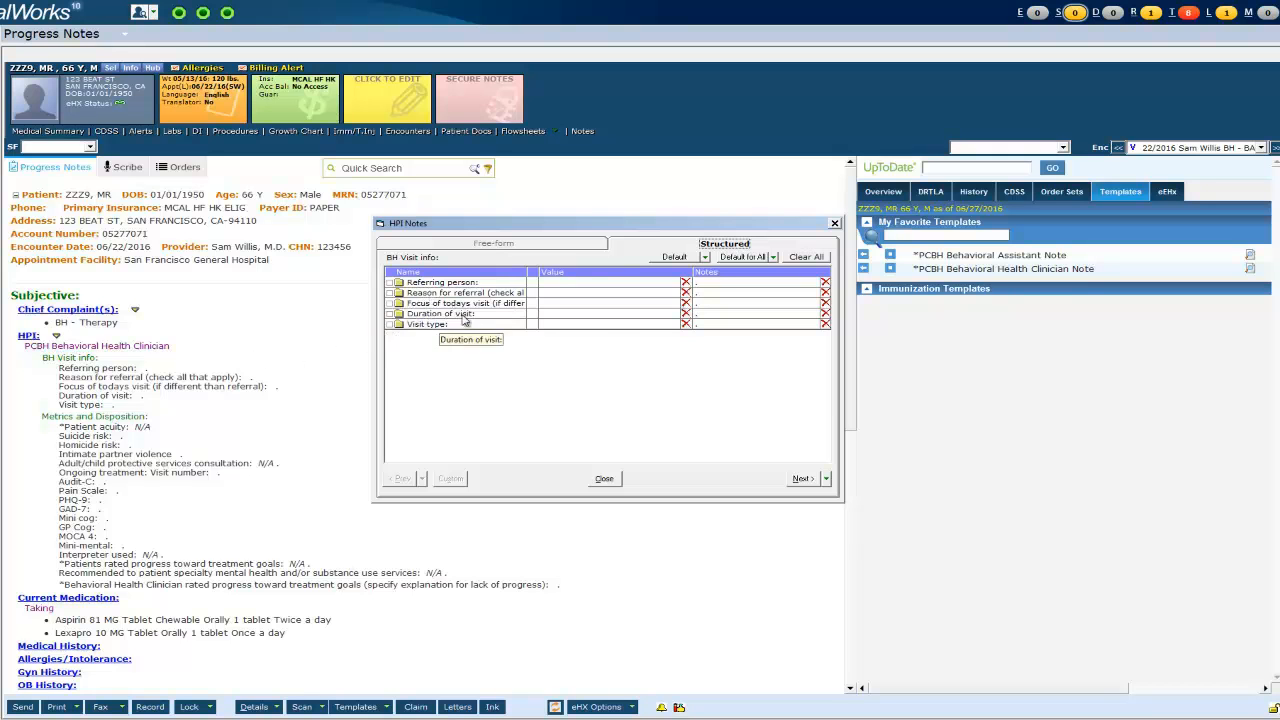
- Set Referring person to PCP and Depression as both reason for referral and visit focus
{"action": "left_click", "coordinate": [558, 284]}
{"action": "left_click", "coordinate": [560, 287]}
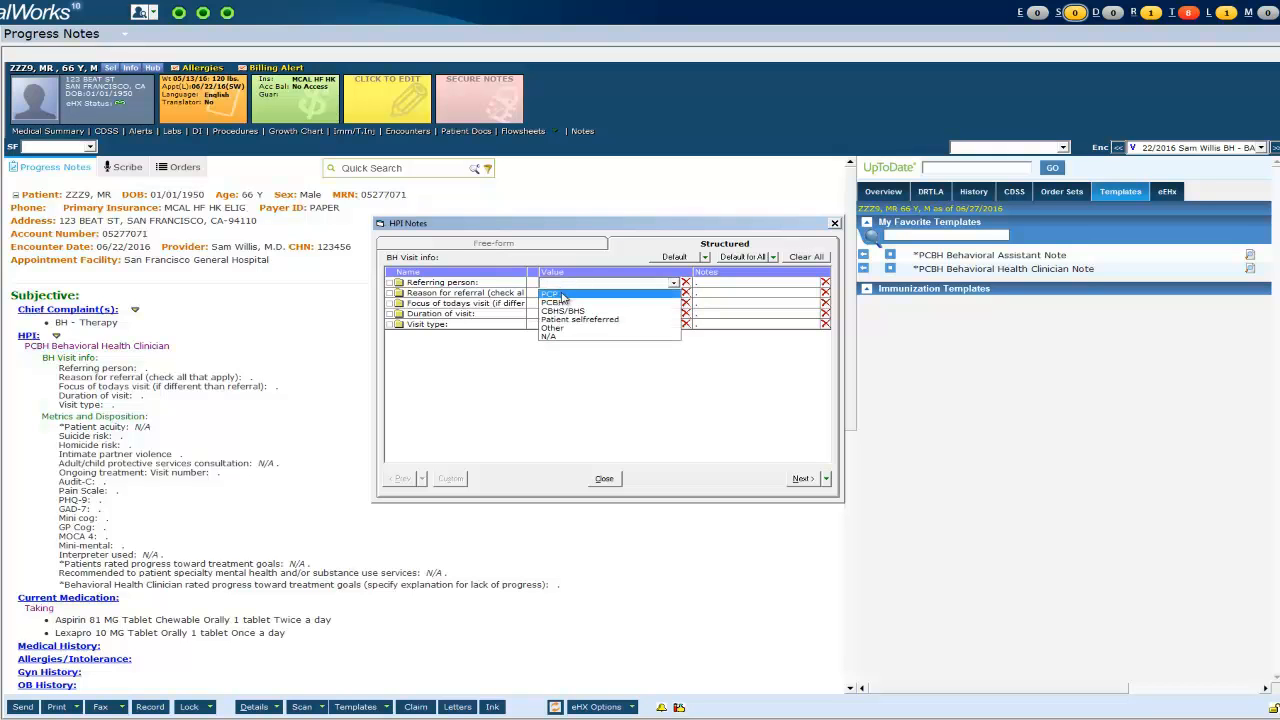
{"action": "left_click", "coordinate": [558, 293]}
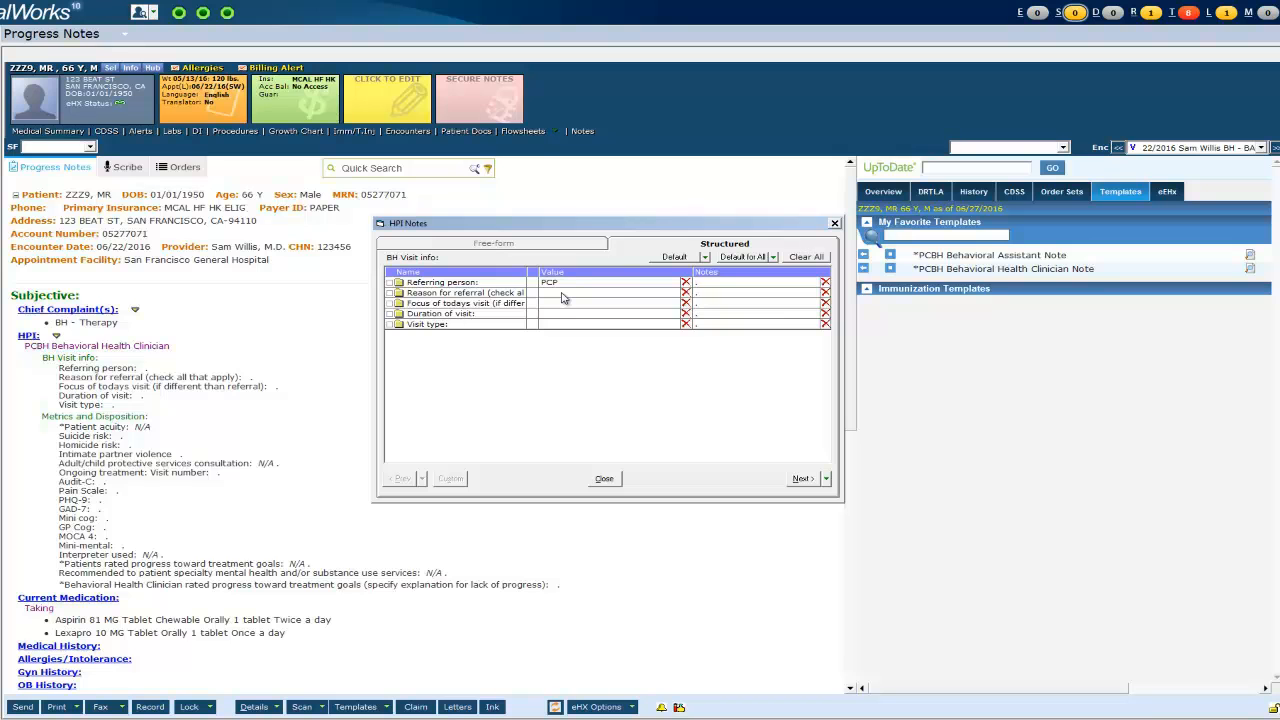
{"action": "left_click", "coordinate": [563, 293]}
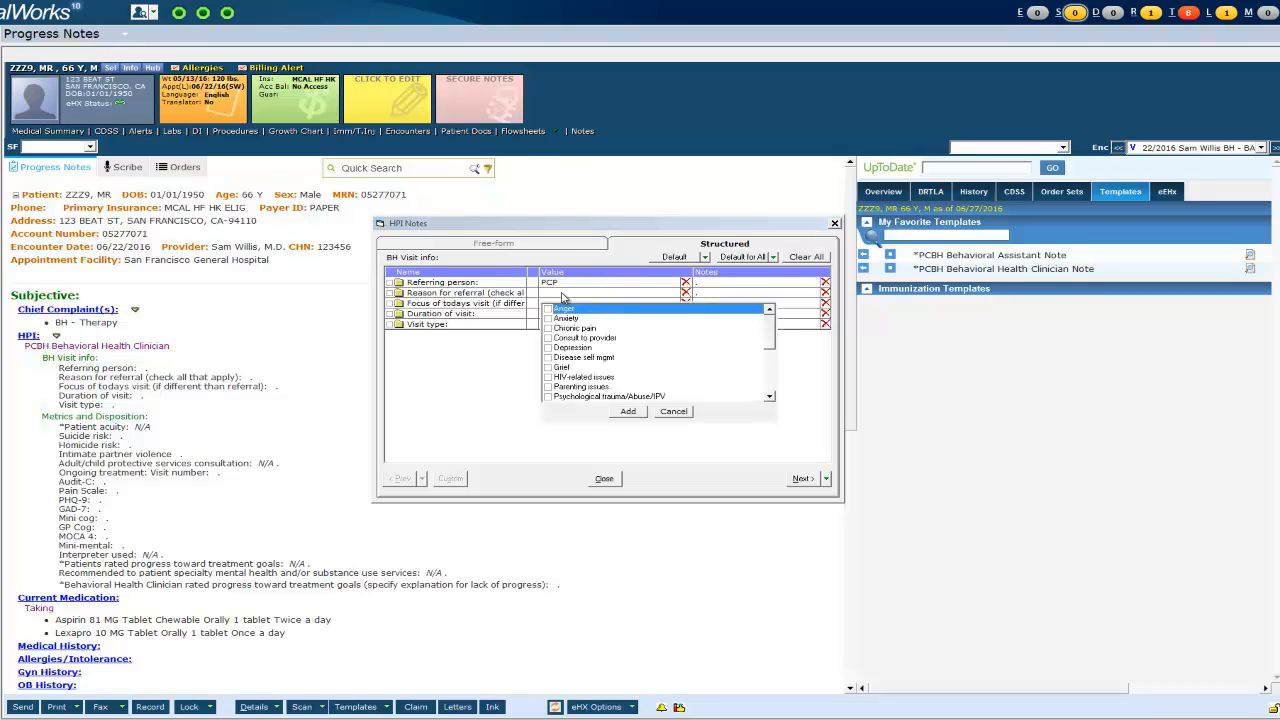
{"action": "left_click", "coordinate": [548, 348]}
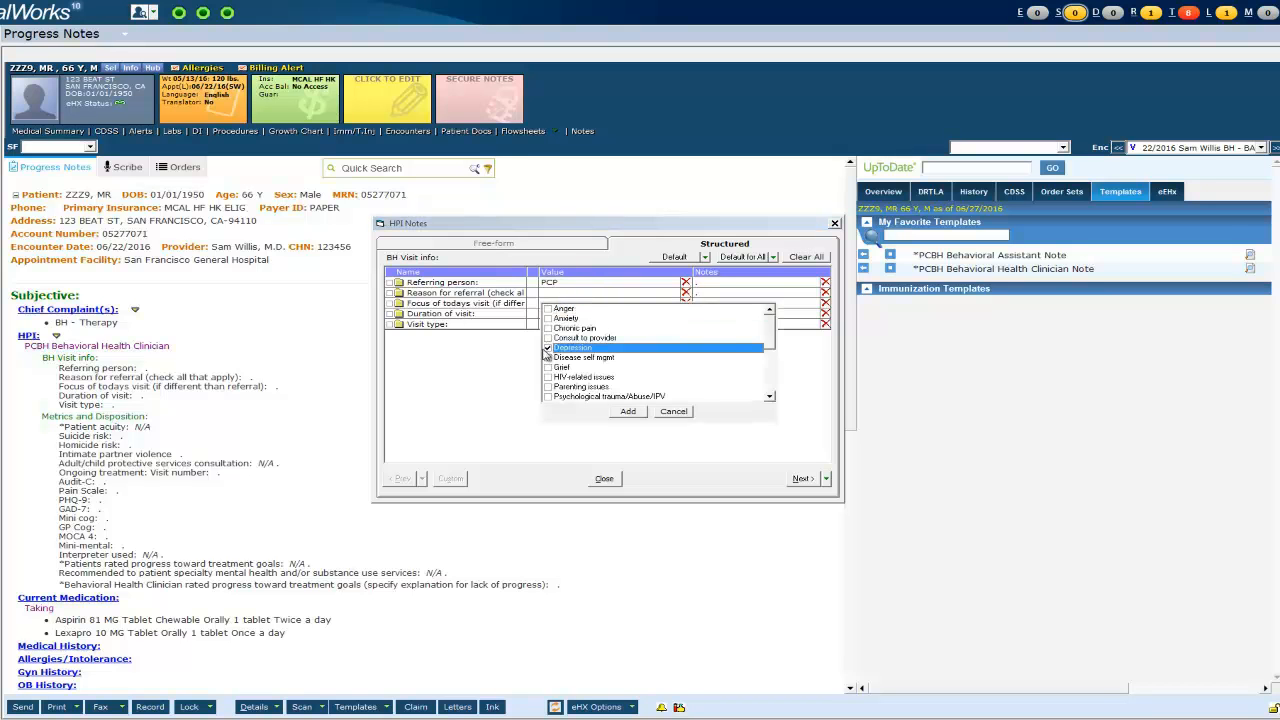
{"action": "left_click", "coordinate": [627, 411]}
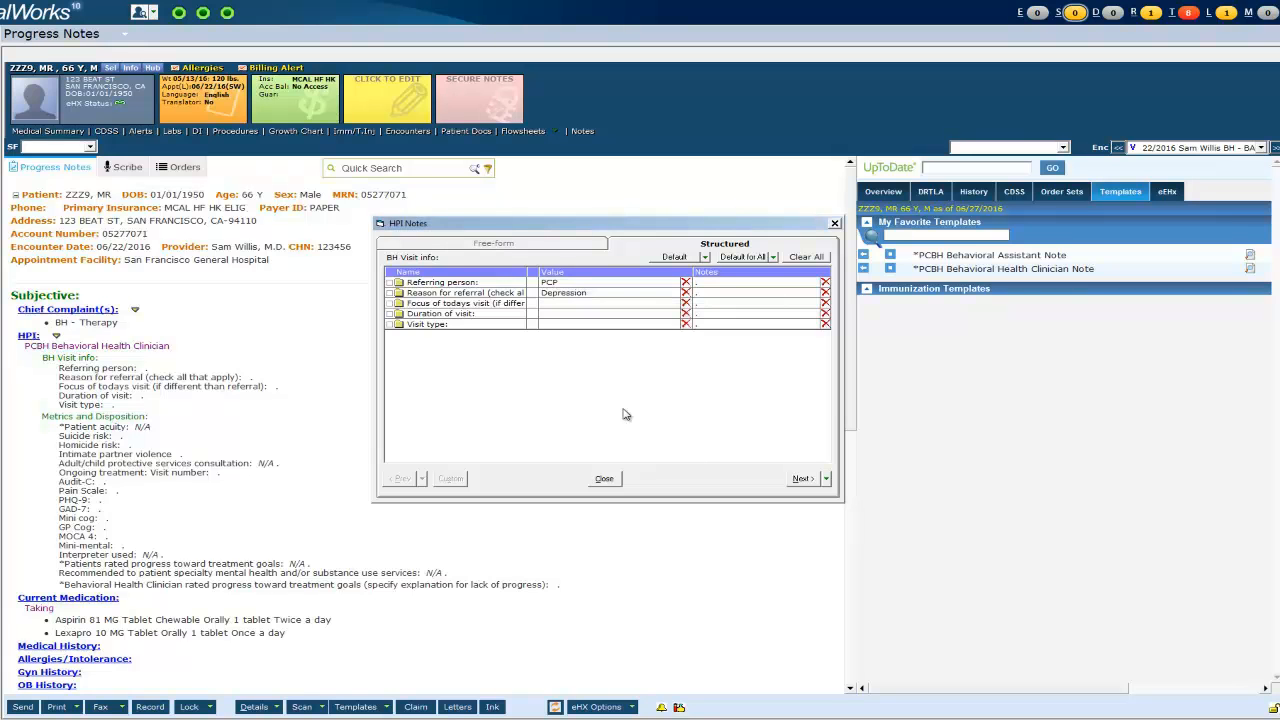
{"action": "left_click", "coordinate": [624, 305]}
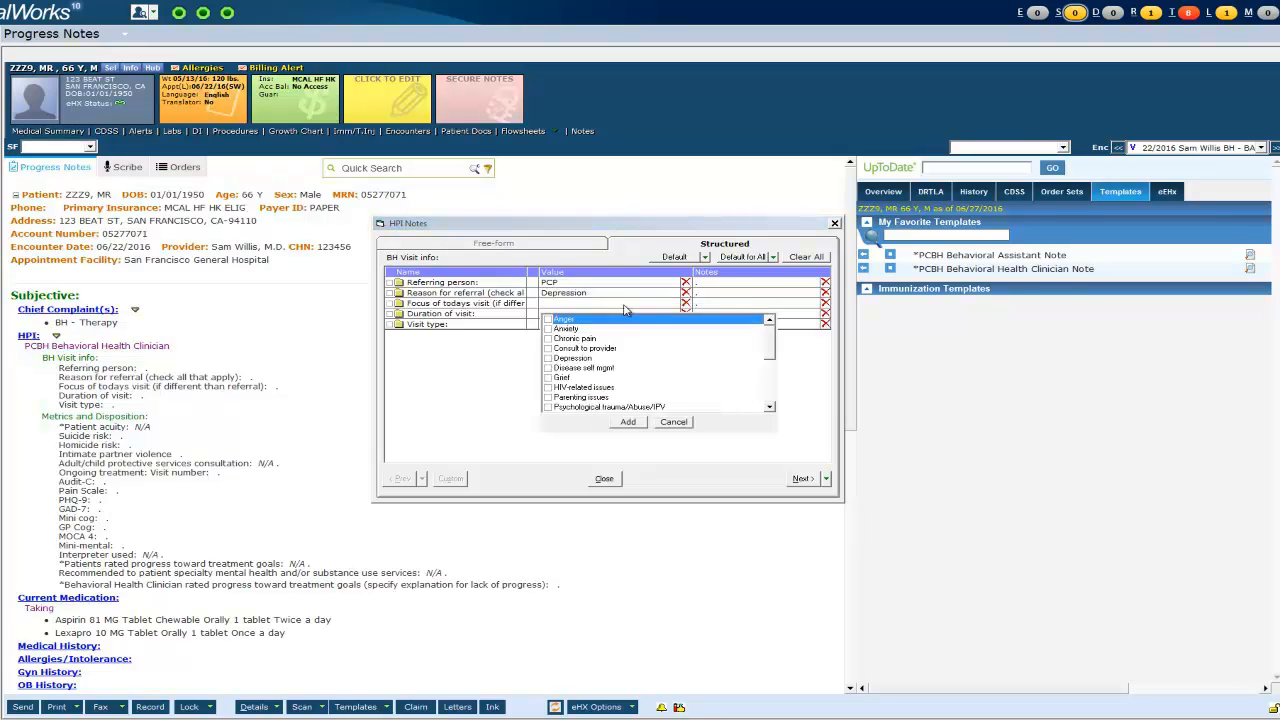
{"action": "left_click", "coordinate": [549, 359]}
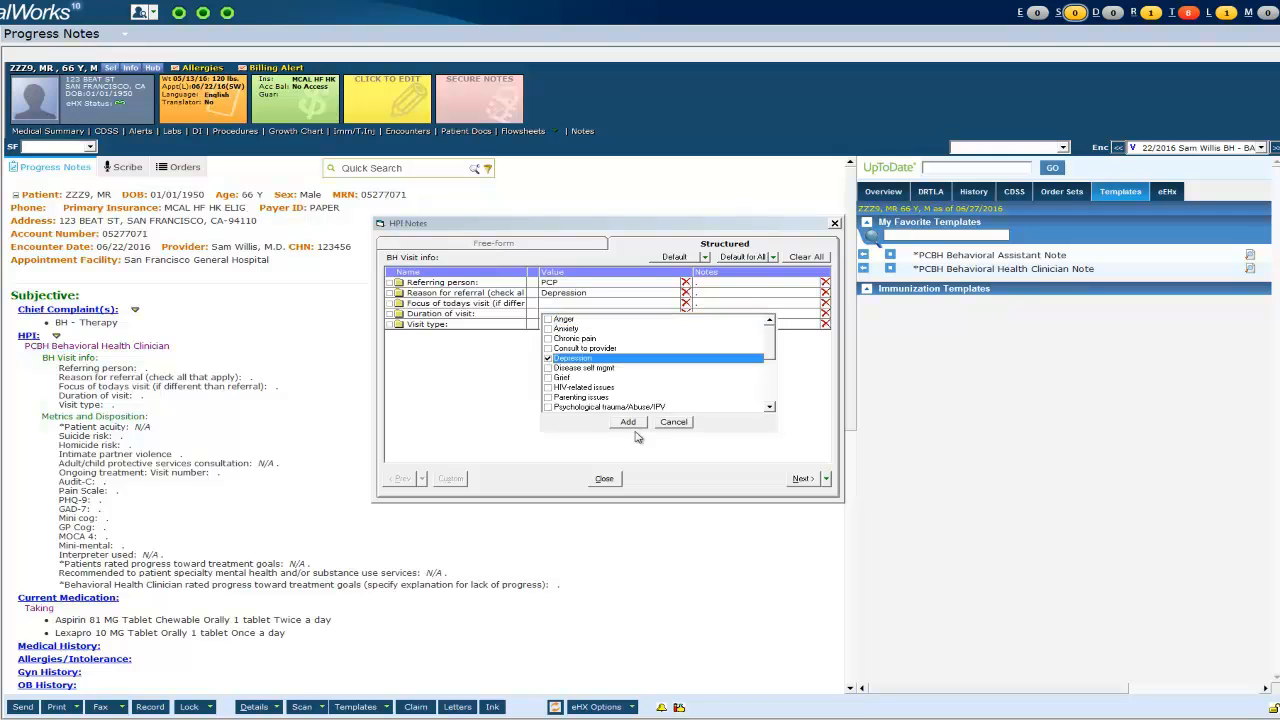
{"action": "left_click", "coordinate": [628, 422]}
- Set visit duration to 46-60 mins and note the referring clinician's name on Referring person
{"action": "left_click", "coordinate": [561, 315]}
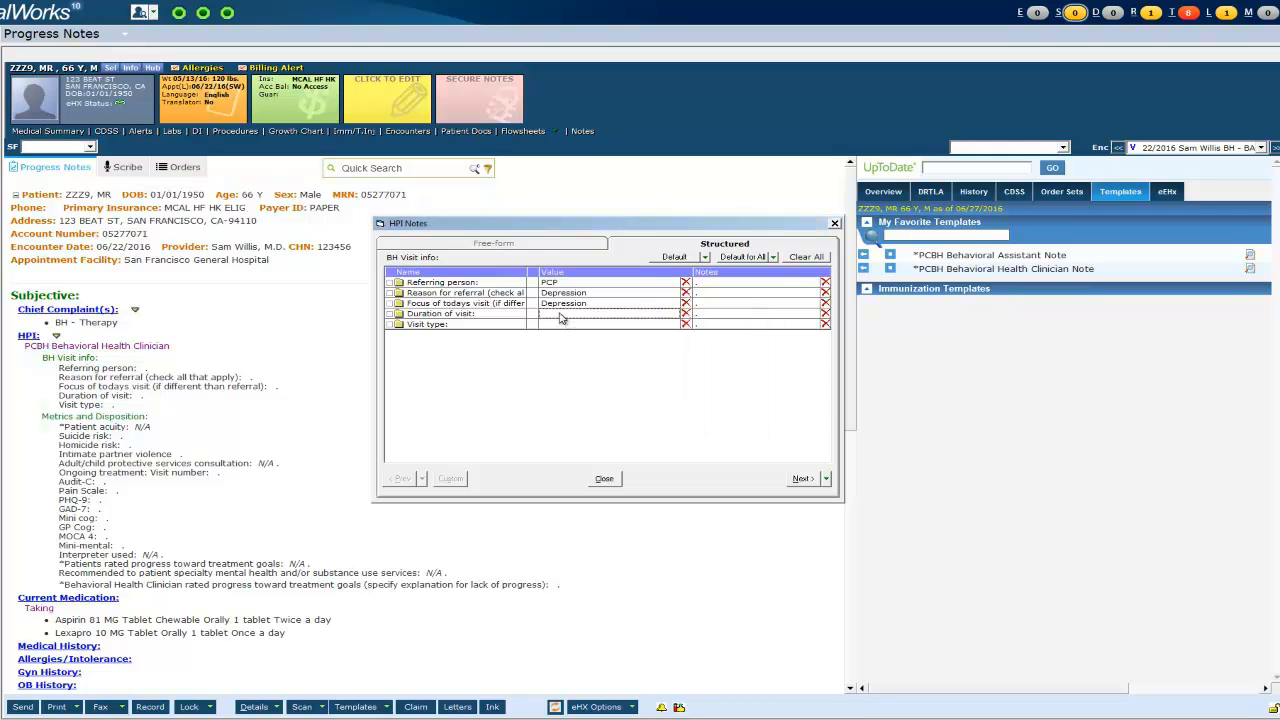
{"action": "left_click", "coordinate": [561, 316]}
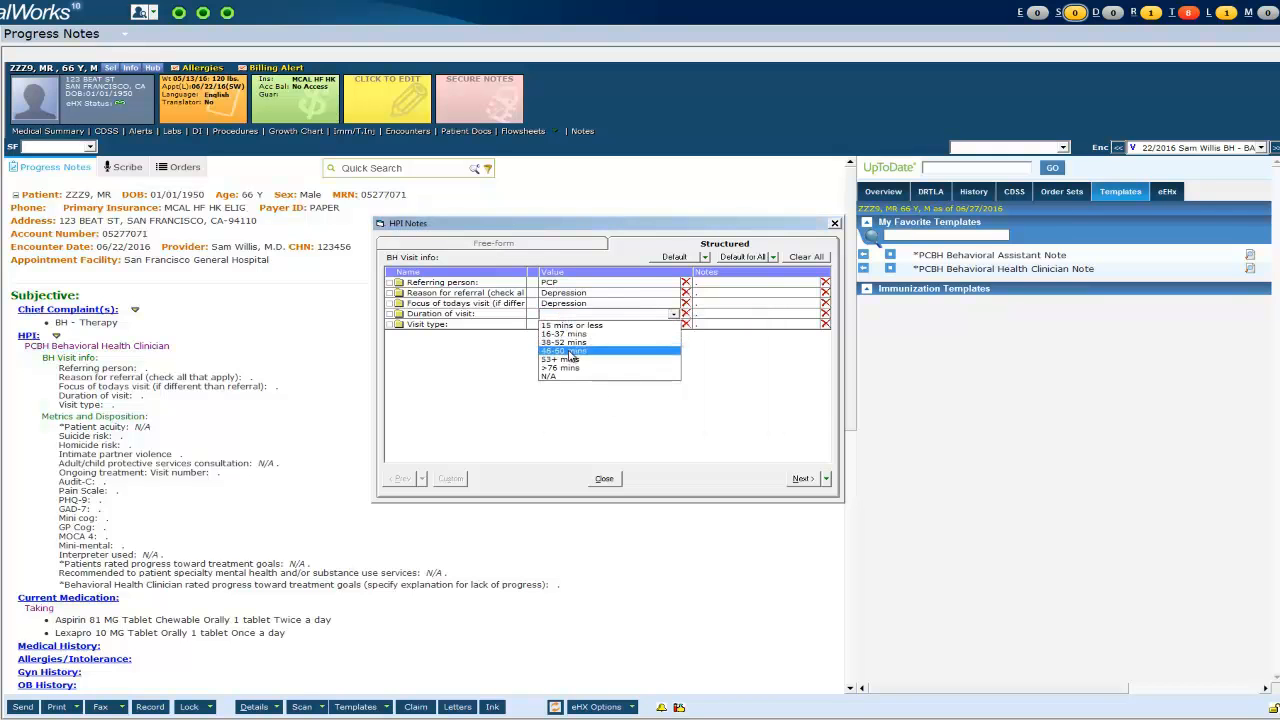
{"action": "left_click", "coordinate": [566, 351]}
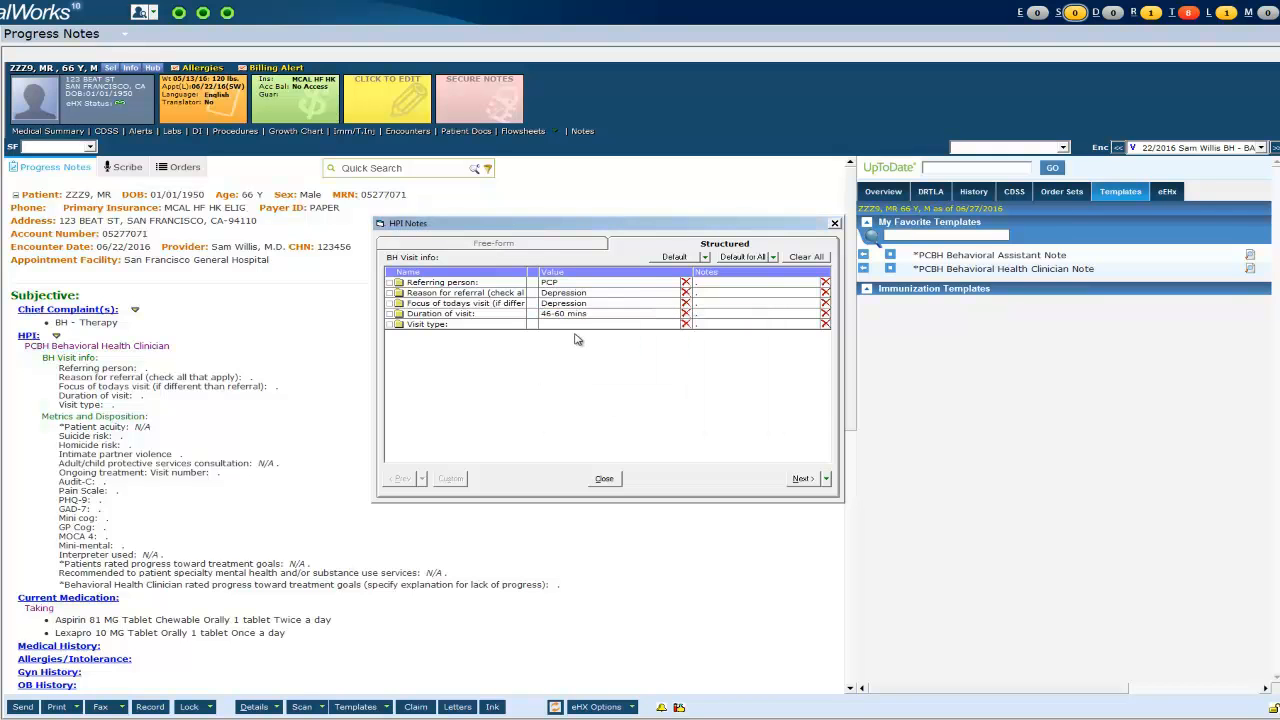
{"action": "double_click", "coordinate": [760, 291]}
{"action": "left_click", "coordinate": [618, 308]}
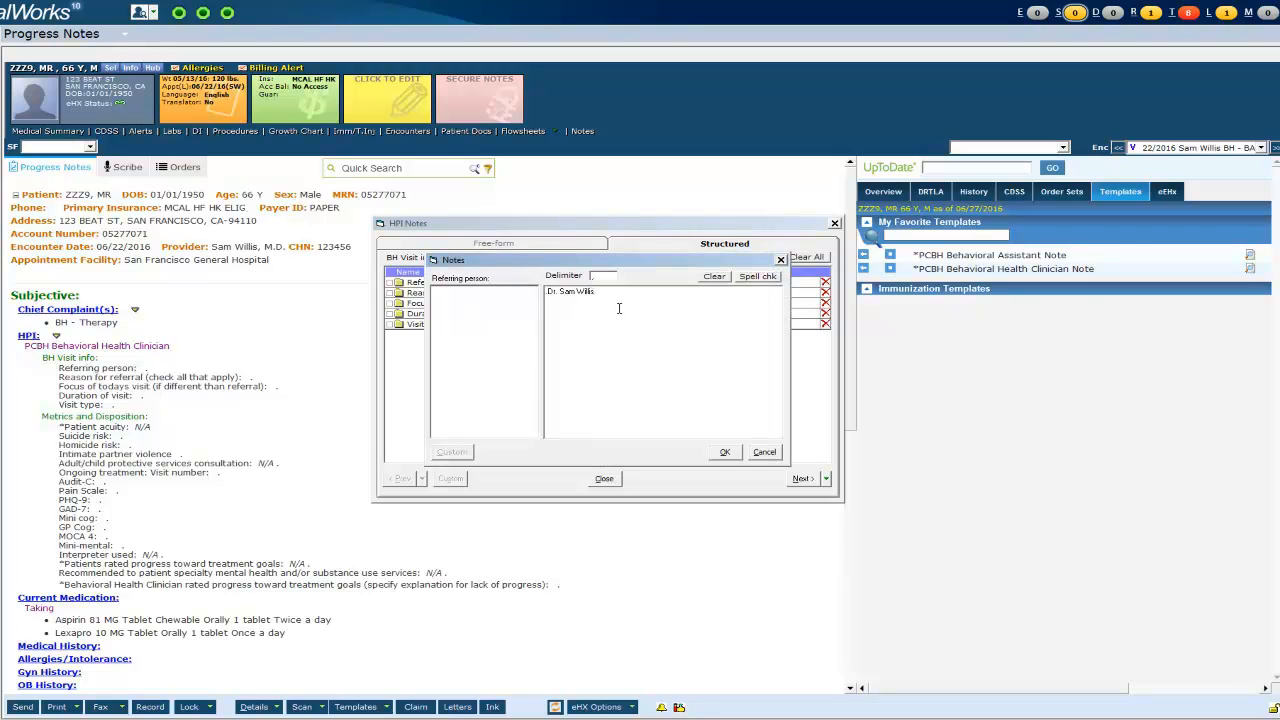
{"action": "left_click", "coordinate": [725, 452]}
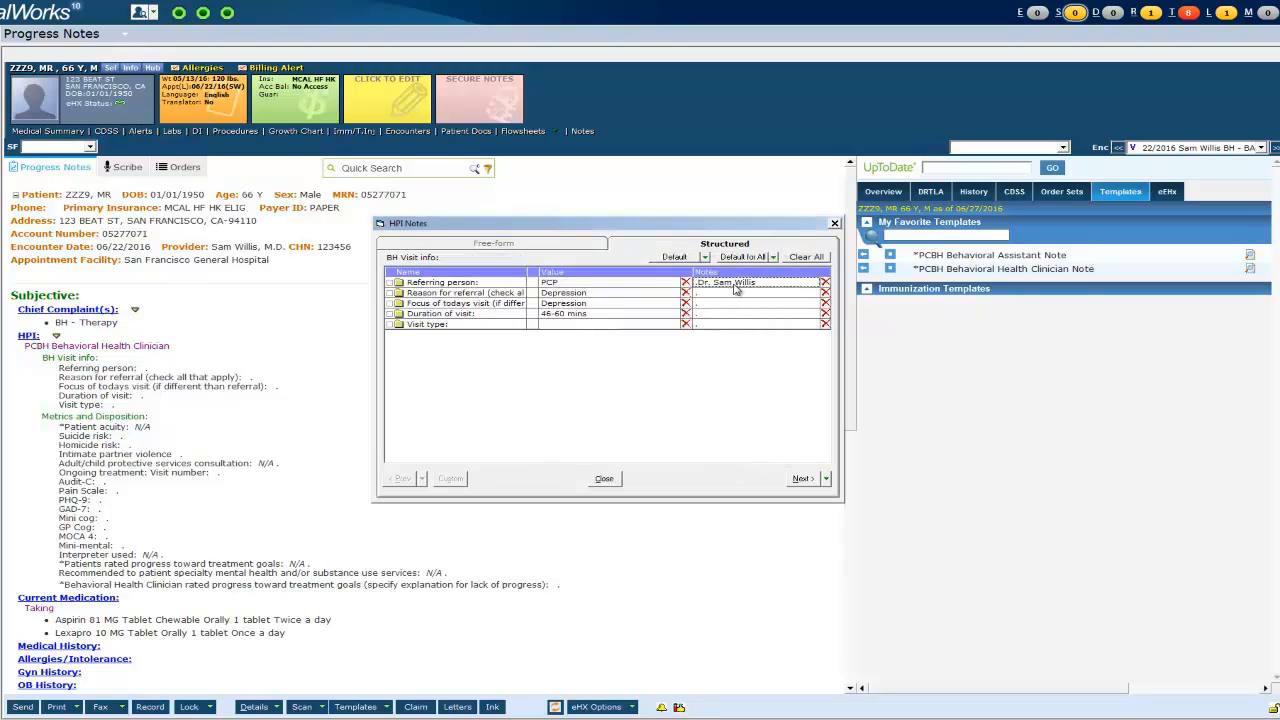
{"action": "left_click", "coordinate": [801, 479]}
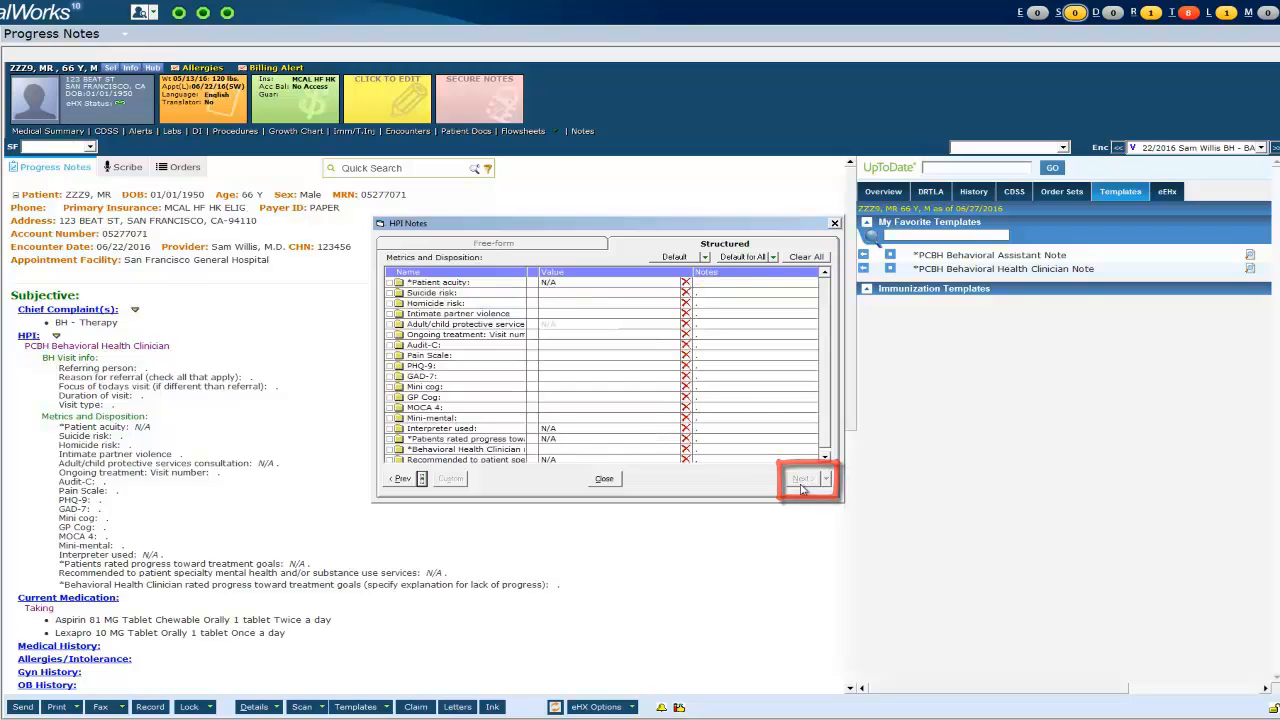
- Set acuity to Moderate and mark safety assessment completed for suicide, homicide and partner-violence risk
{"action": "left_click", "coordinate": [585, 286]}
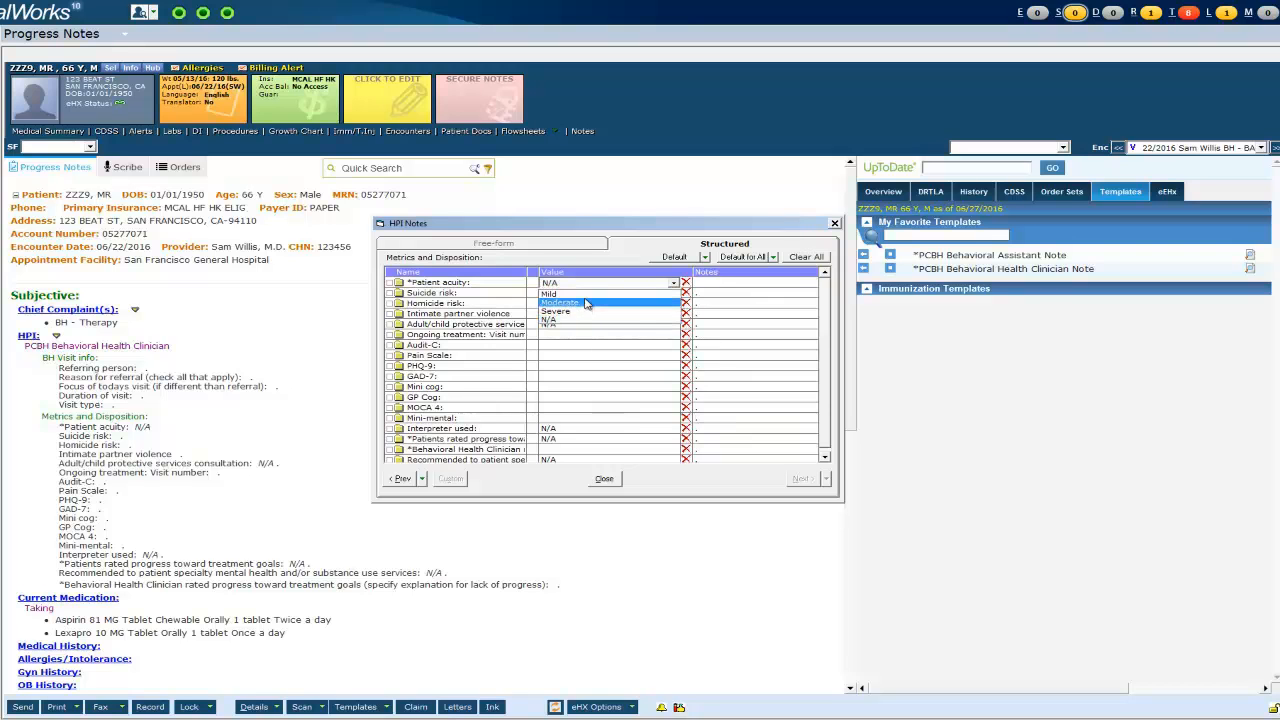
{"action": "left_click", "coordinate": [586, 303]}
{"action": "left_click", "coordinate": [586, 294]}
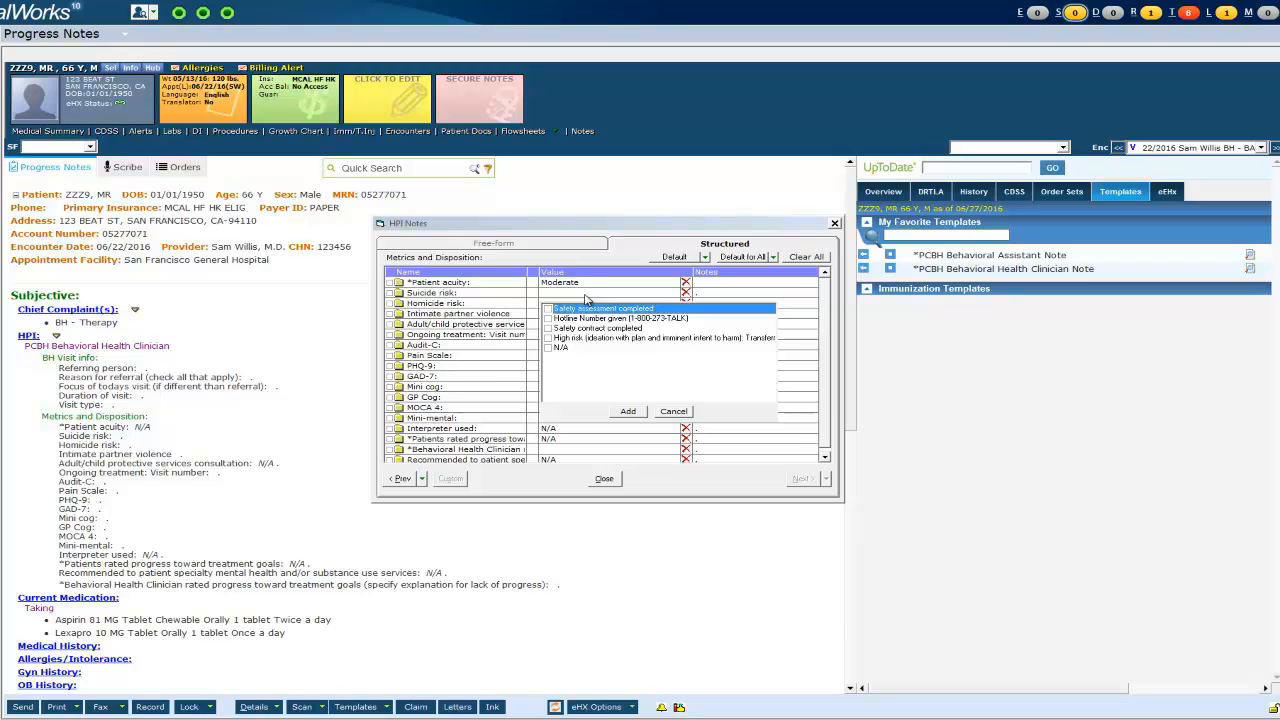
{"action": "left_click", "coordinate": [549, 309]}
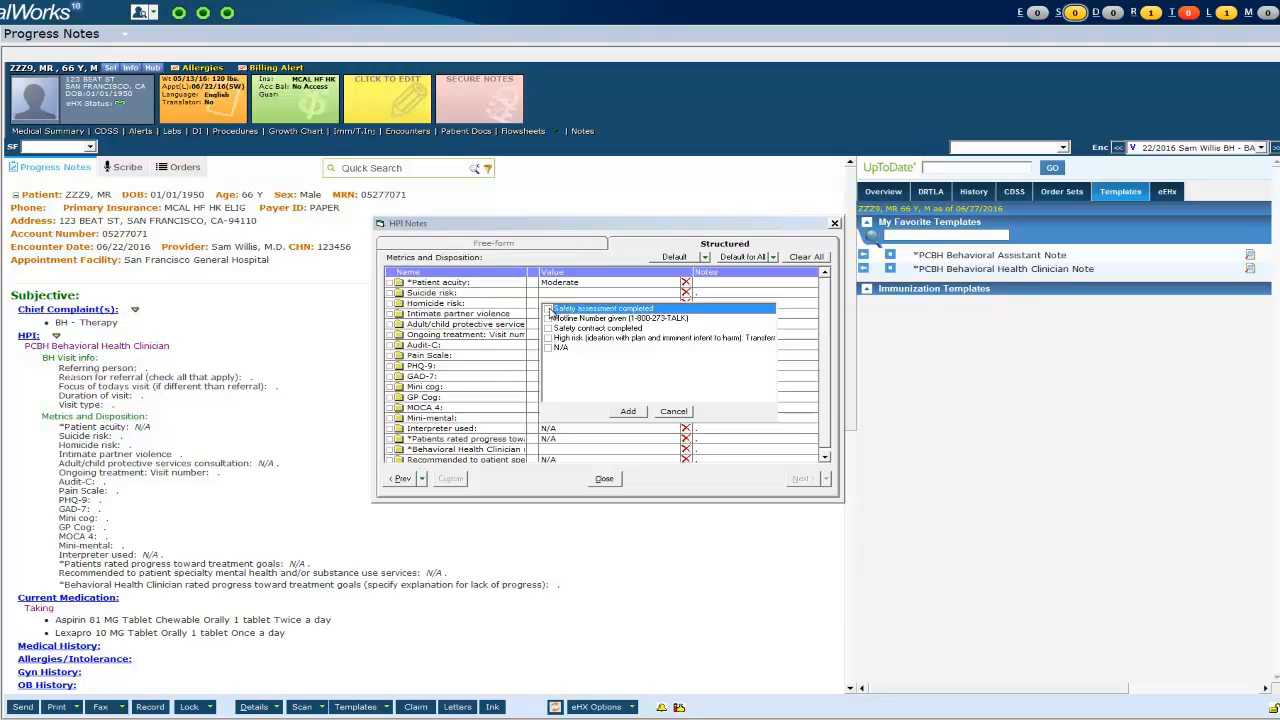
{"action": "left_click", "coordinate": [629, 412]}
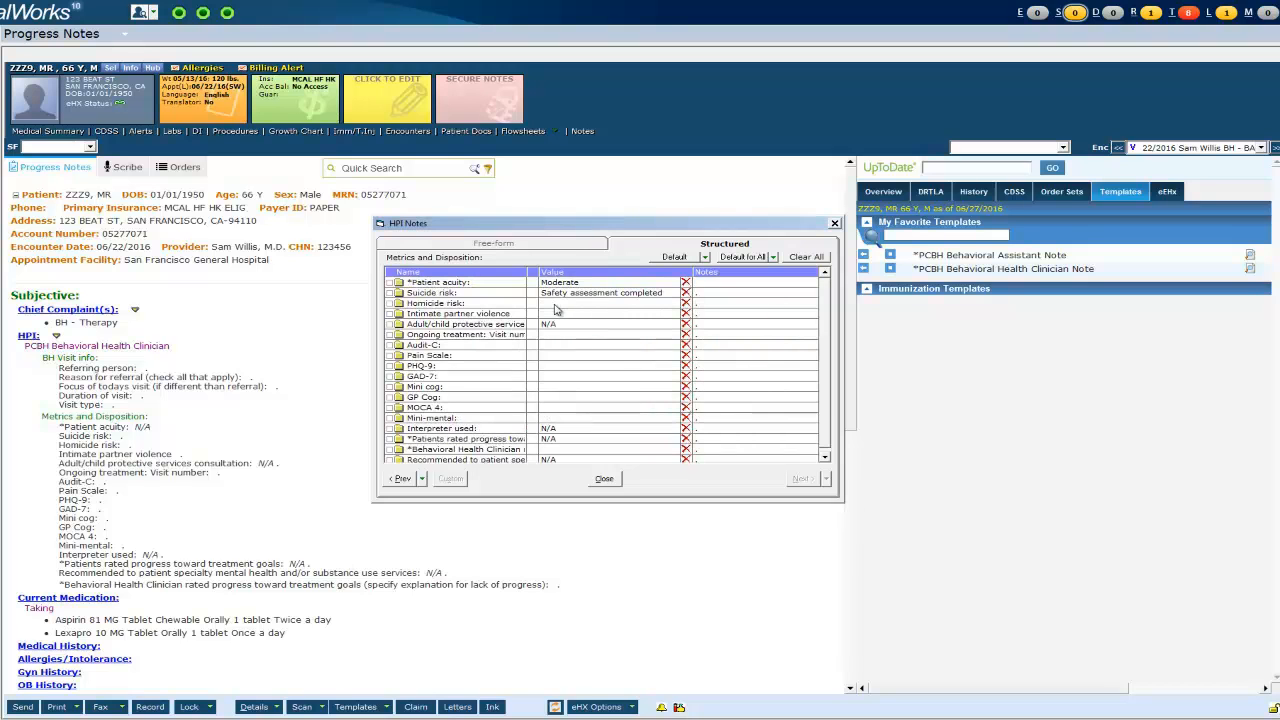
{"action": "left_click", "coordinate": [556, 308]}
{"action": "left_click", "coordinate": [549, 319]}
{"action": "left_click", "coordinate": [628, 421]}
{"action": "left_click", "coordinate": [565, 308]}
{"action": "left_click", "coordinate": [549, 319]}
{"action": "left_click", "coordinate": [631, 421]}
- Leave Pain Scale blank and enter a PHQ-9 score of 16 on the keypad
{"action": "left_click", "coordinate": [596, 344]}
{"action": "left_click", "coordinate": [607, 370]}
{"action": "left_click", "coordinate": [580, 358]}
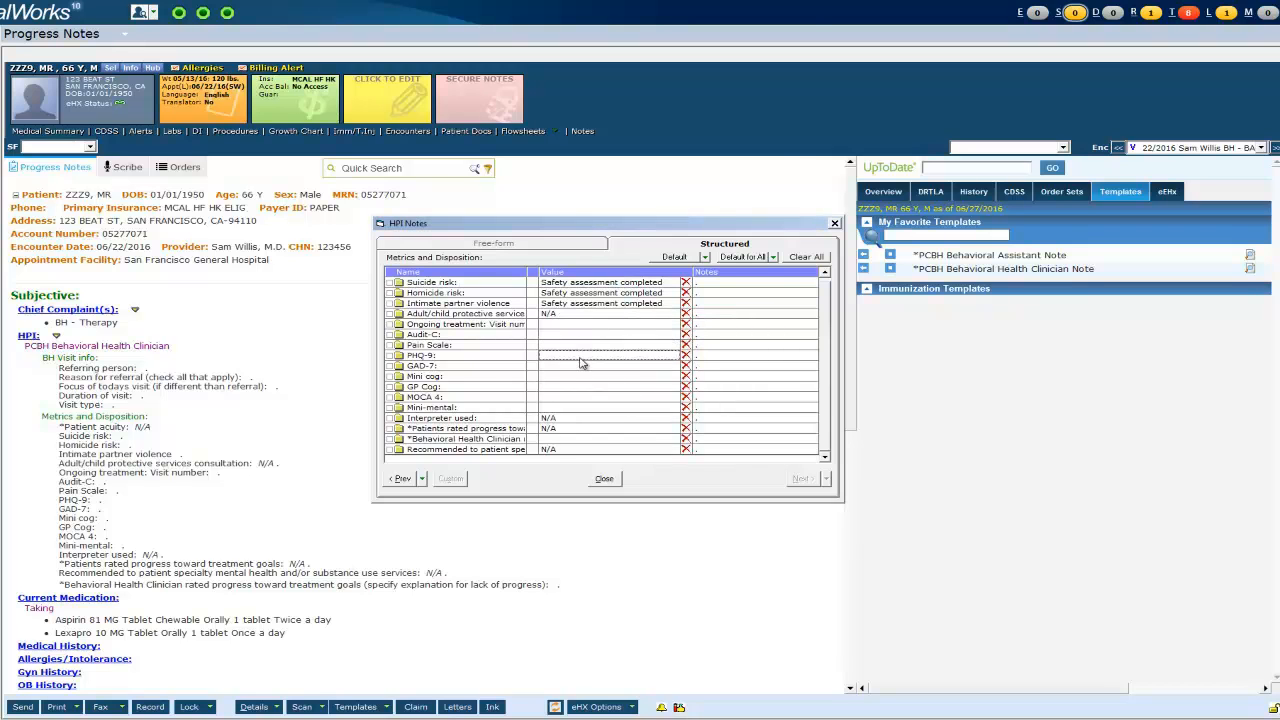
{"action": "left_click", "coordinate": [552, 392]}
{"action": "left_click", "coordinate": [570, 405]}
{"action": "left_click", "coordinate": [604, 378]}
- Close the clinician HPI entry, insert *PCBH Behavioral Assistant Note into HPI, and open BA Service Info
{"action": "left_click", "coordinate": [611, 481]}
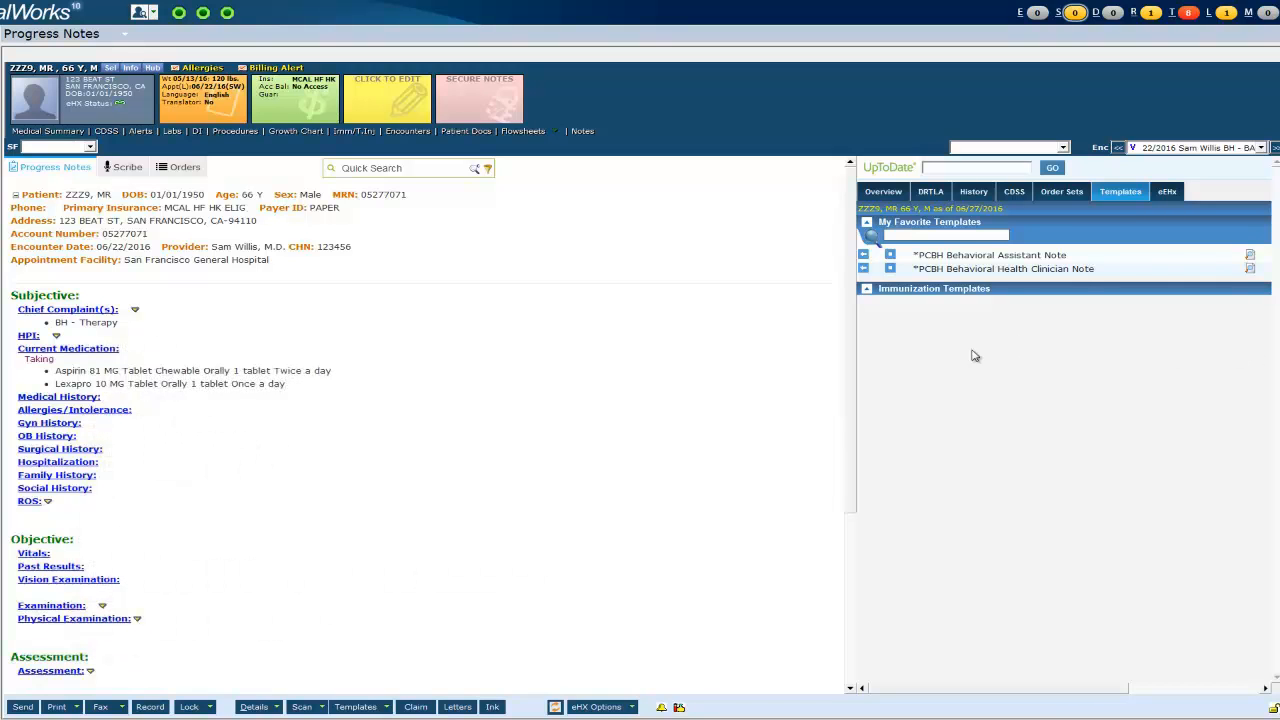
{"action": "left_click", "coordinate": [864, 258]}
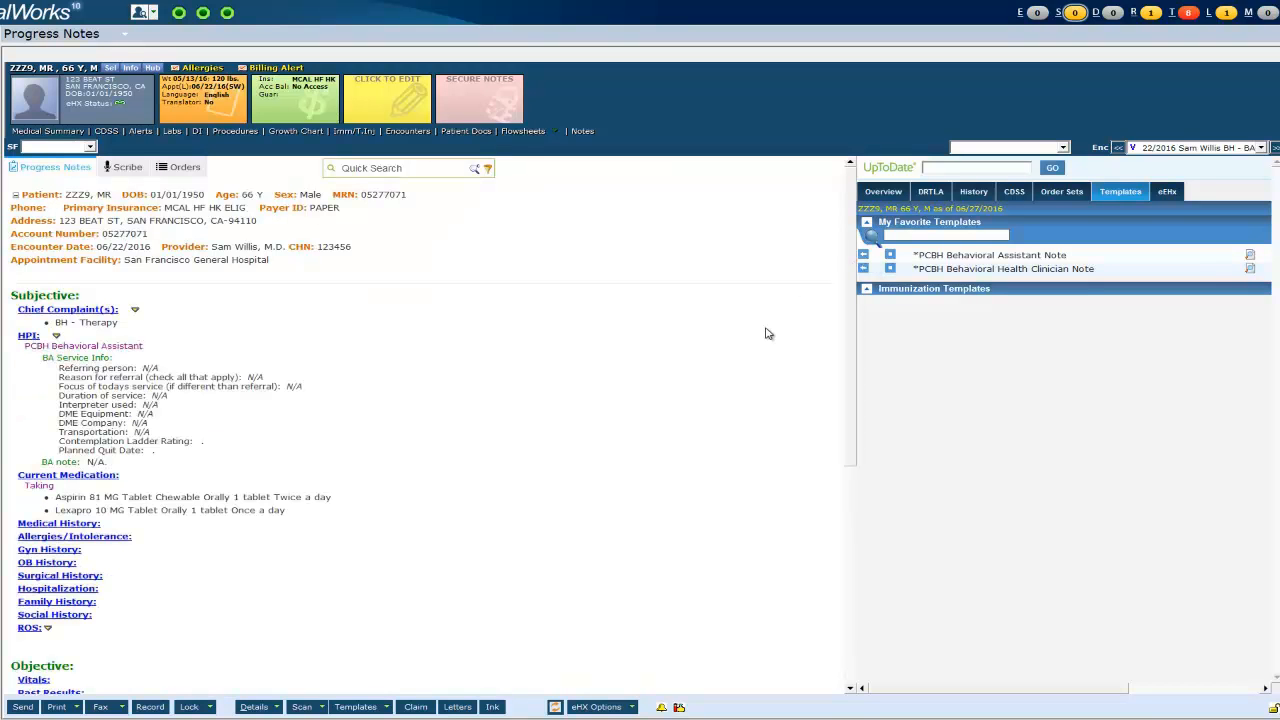
{"action": "left_click", "coordinate": [70, 365]}
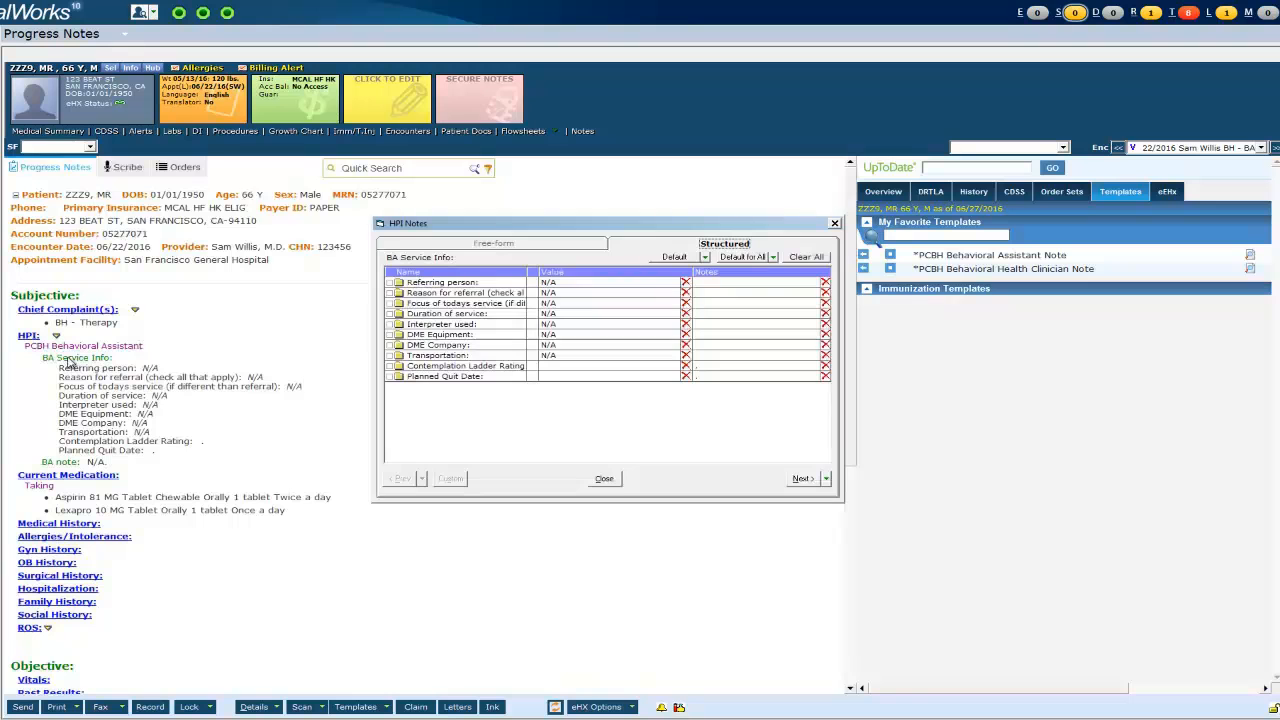
- Set the referrer to PCBH and the referral reasons to Financial benefits and Food
{"action": "left_click", "coordinate": [590, 286]}
{"action": "left_click", "coordinate": [590, 288]}
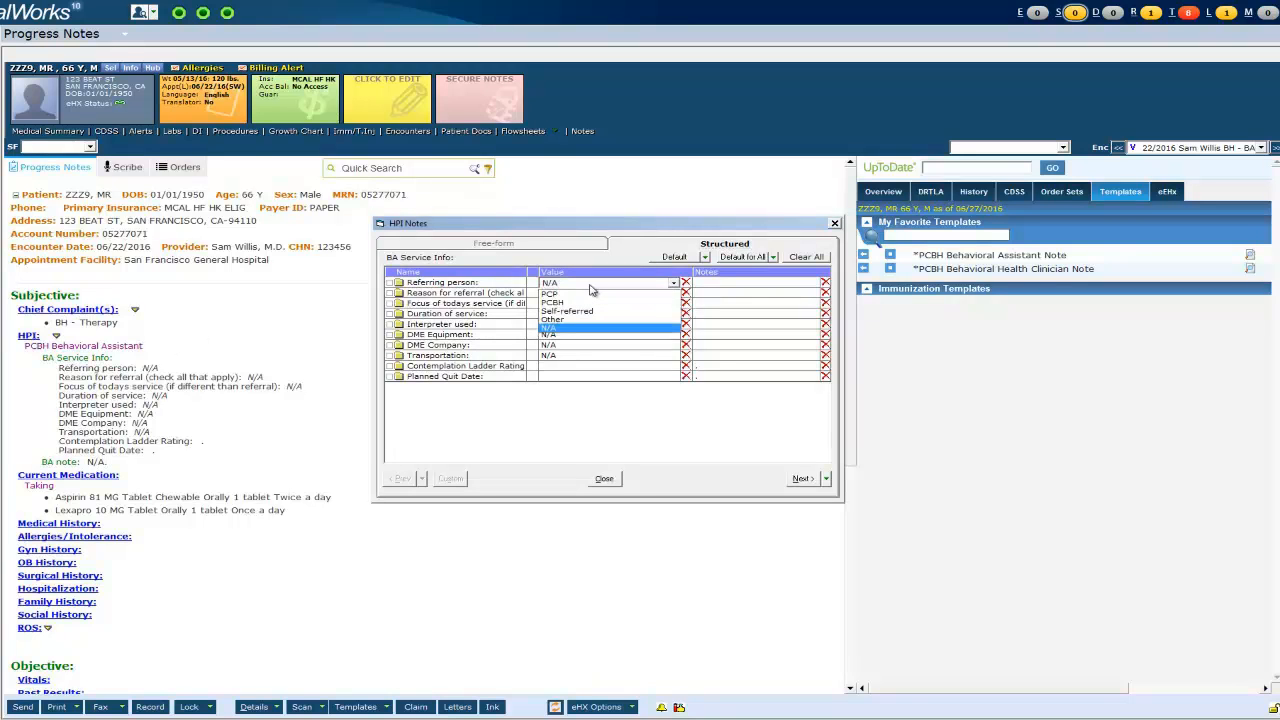
{"action": "left_click", "coordinate": [588, 306]}
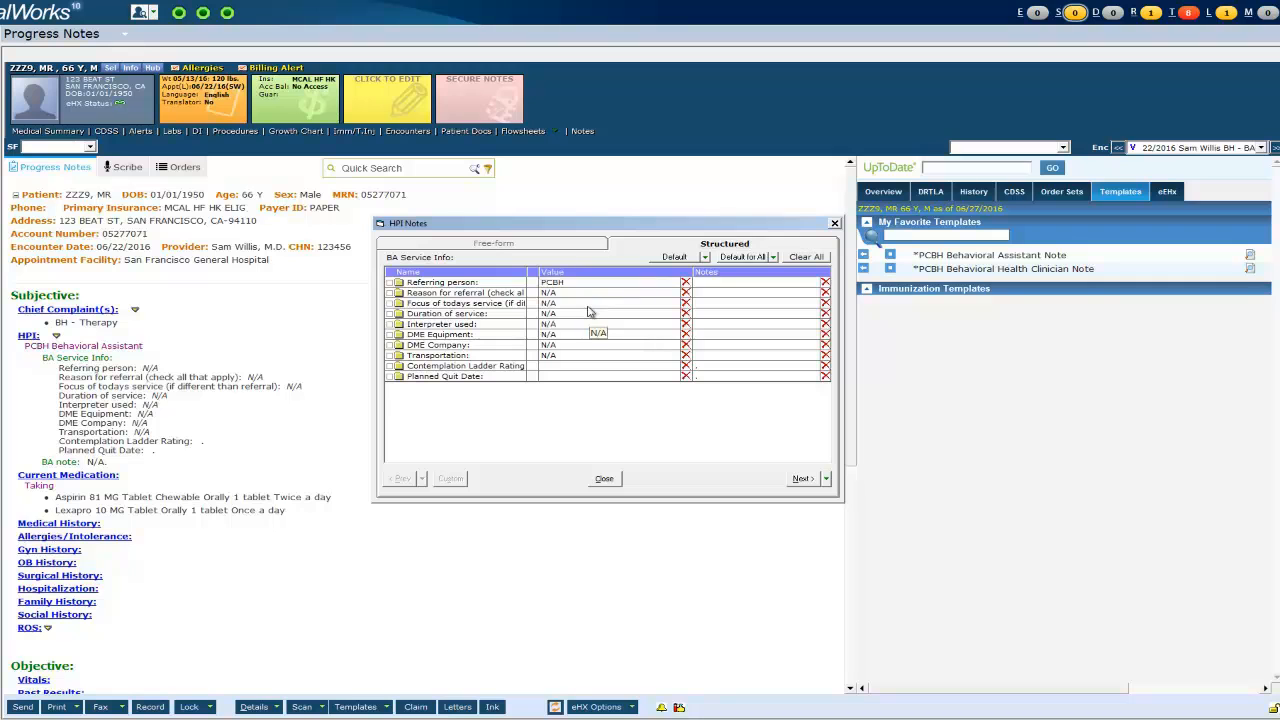
{"action": "left_click", "coordinate": [592, 304]}
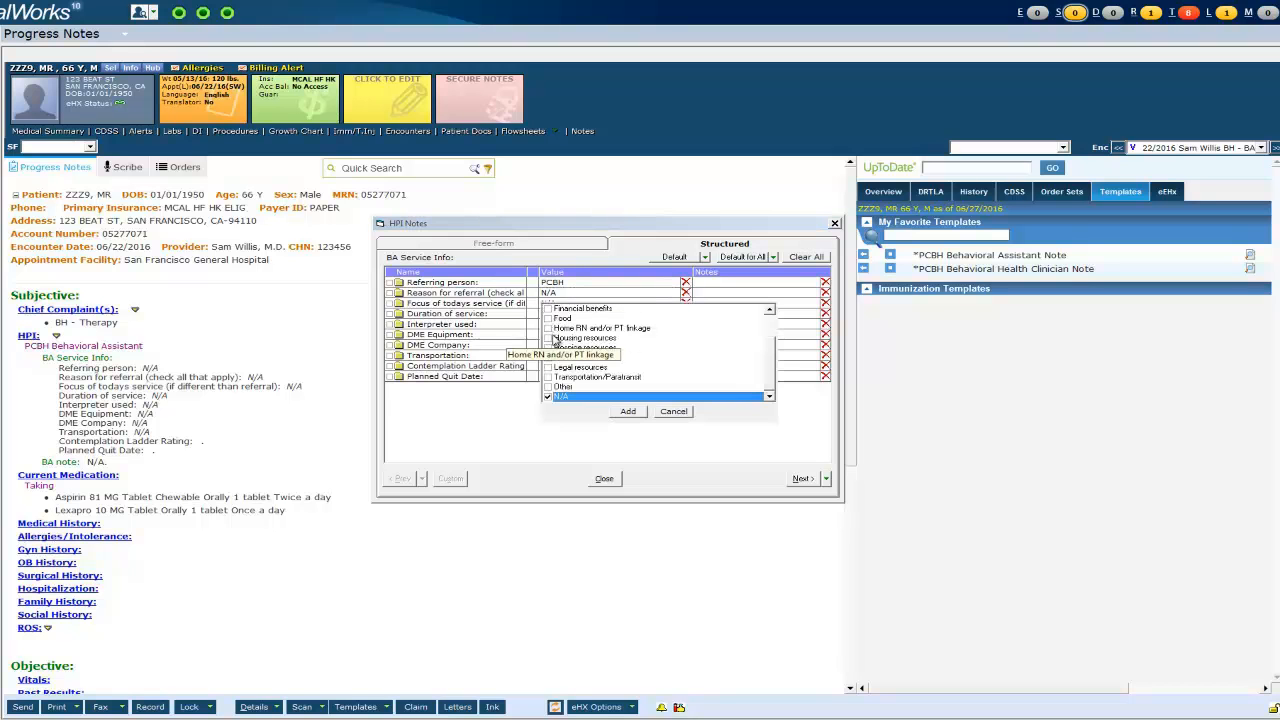
{"action": "scroll", "coordinate": [556, 340], "scroll_direction": "up", "scroll_amount": 2}
{"action": "left_click", "coordinate": [548, 347]}
{"action": "left_click", "coordinate": [548, 358]}
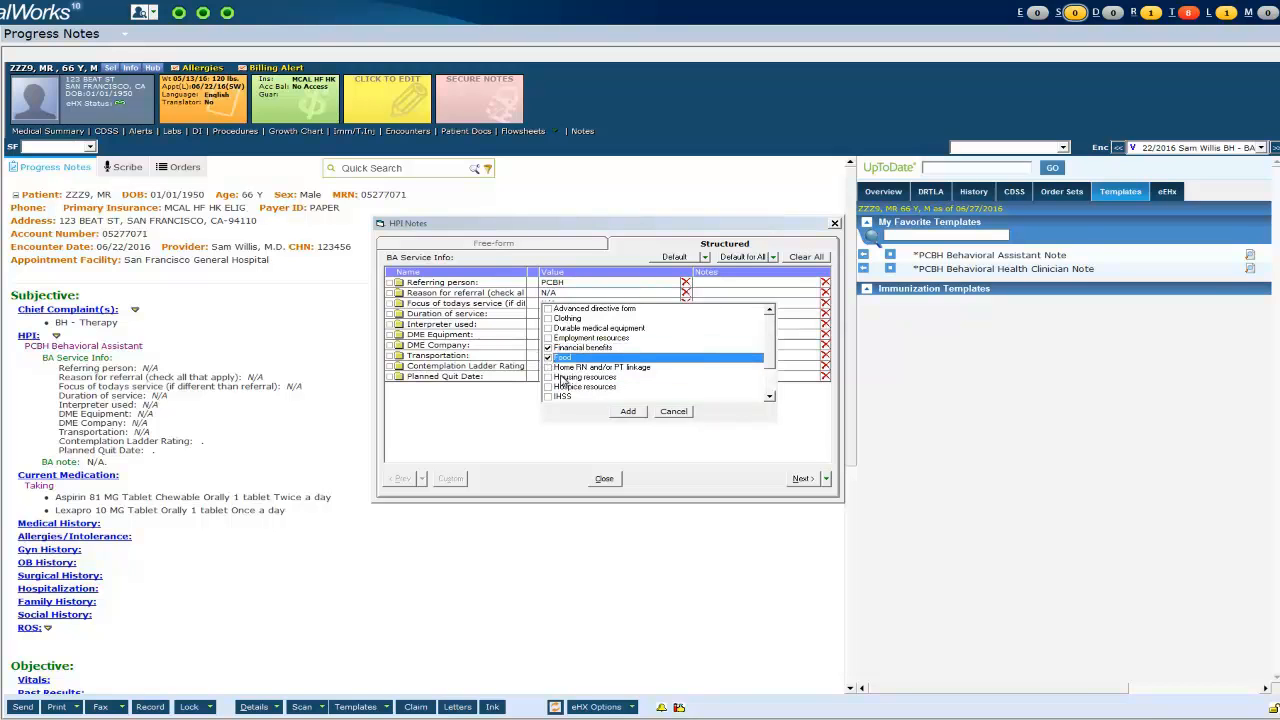
{"action": "left_click", "coordinate": [630, 413]}
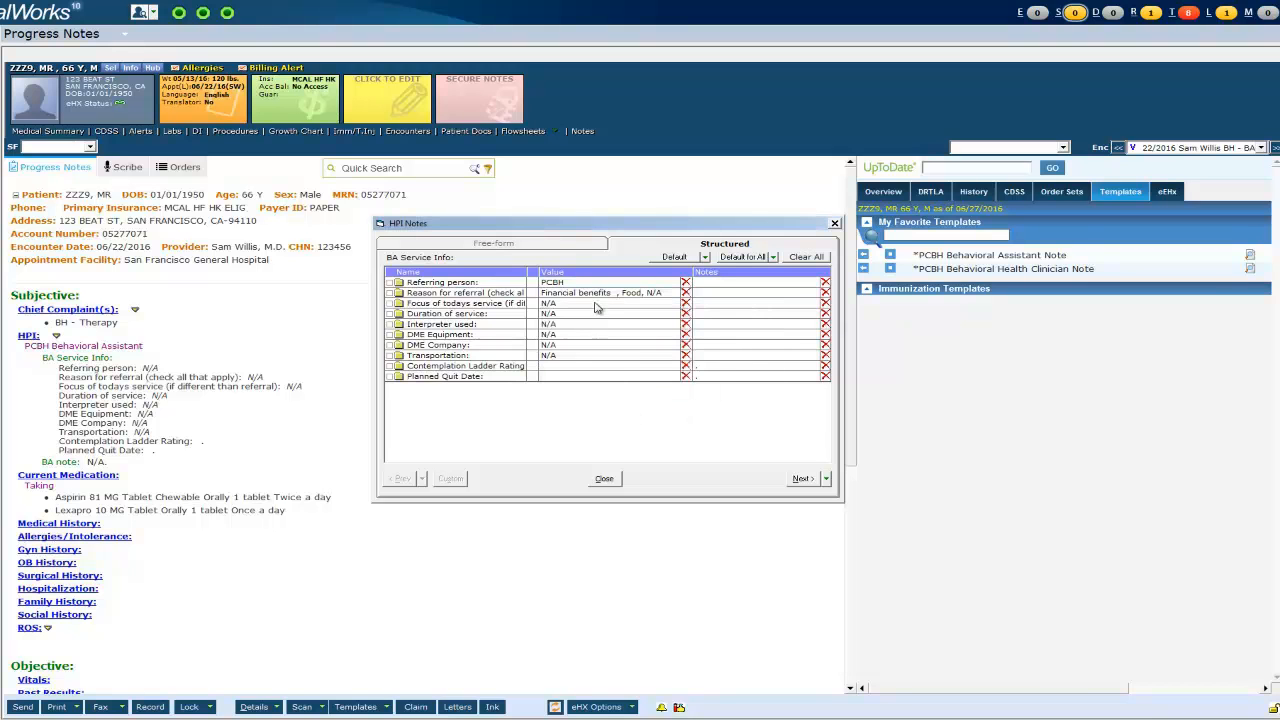
{"action": "left_click", "coordinate": [598, 304]}
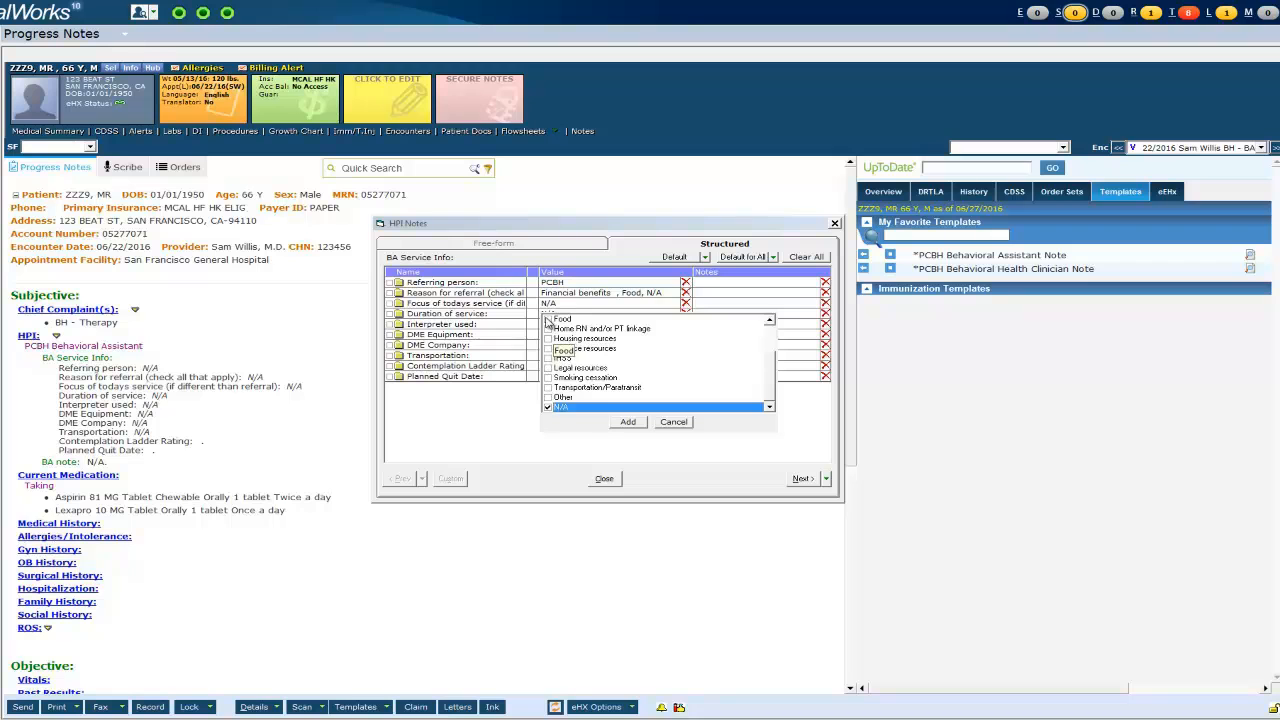
- Add Financial benefits to the service focus and set service duration to 38-52 mins
{"action": "scroll", "coordinate": [552, 356], "scroll_direction": "up", "scroll_amount": 2}
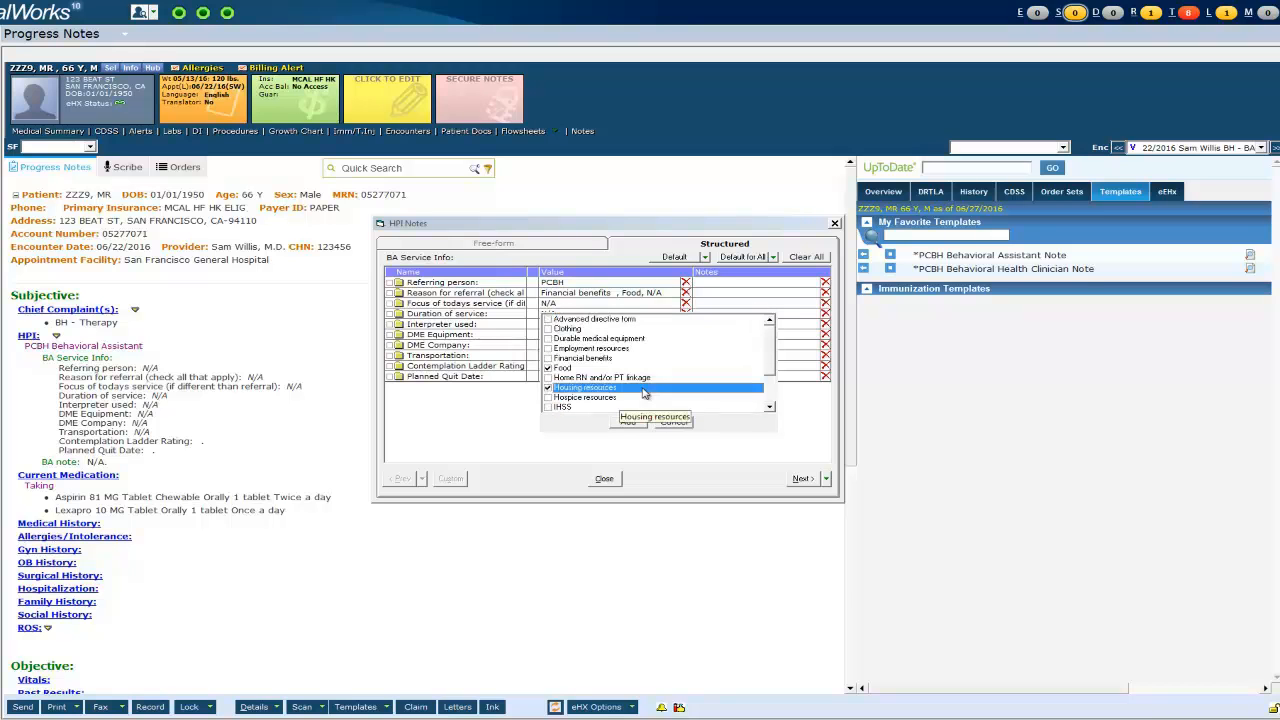
{"action": "left_click", "coordinate": [548, 358]}
{"action": "left_click", "coordinate": [628, 422]}
{"action": "left_click", "coordinate": [613, 314]}
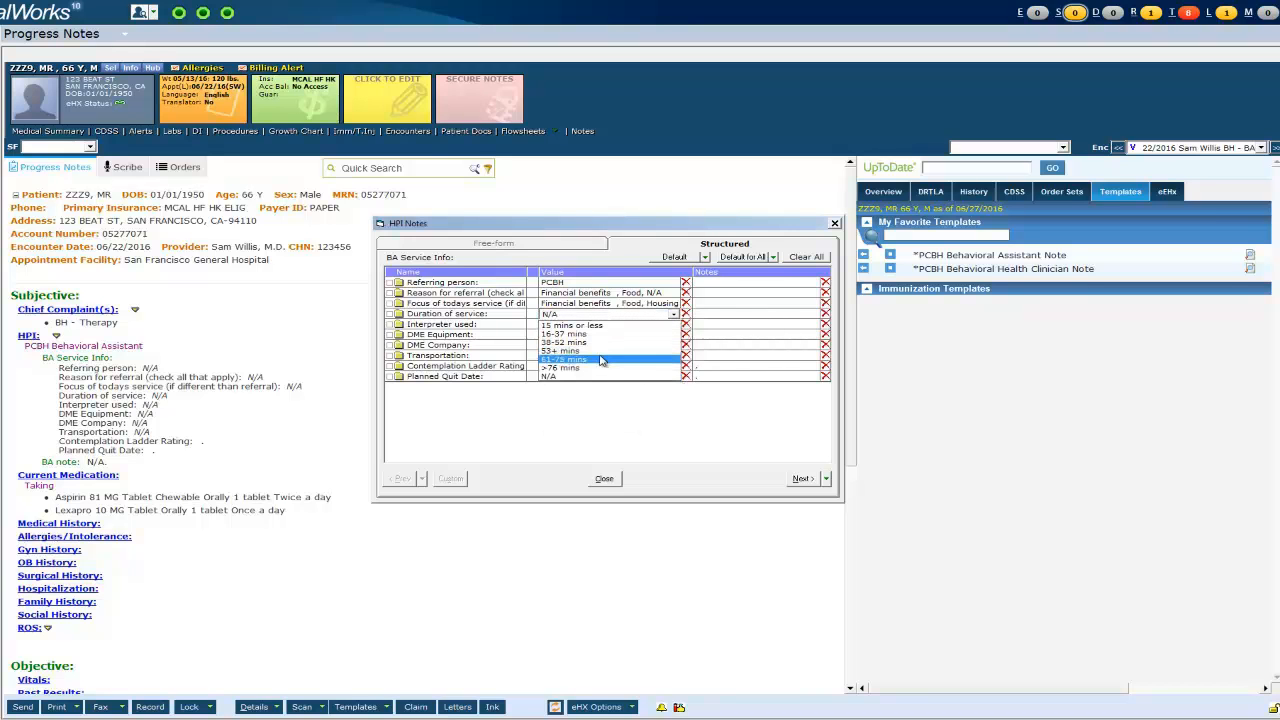
{"action": "left_click", "coordinate": [603, 342]}
- Record interpreter used as No, leave DME company and contemplation rating blank, keep transportation N/A
{"action": "left_click", "coordinate": [598, 327]}
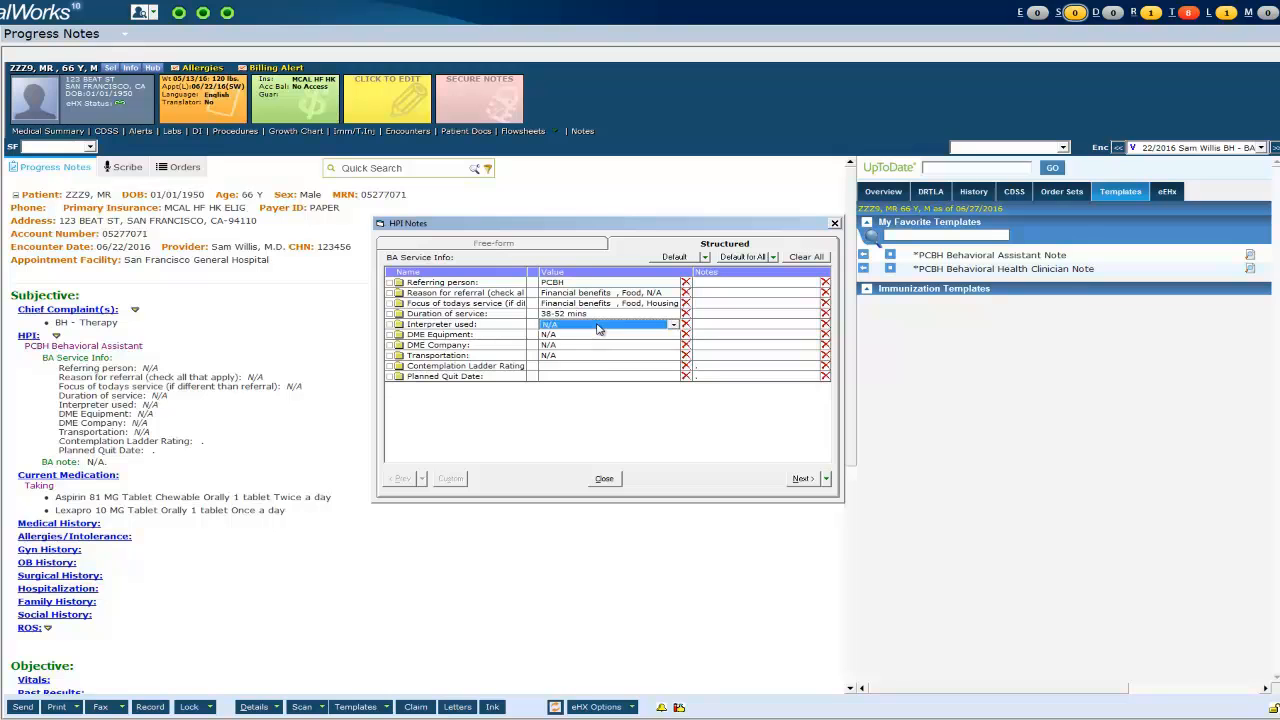
{"action": "left_click", "coordinate": [598, 328]}
{"action": "left_click", "coordinate": [590, 342]}
{"action": "left_click", "coordinate": [590, 334]}
{"action": "left_click", "coordinate": [590, 334]}
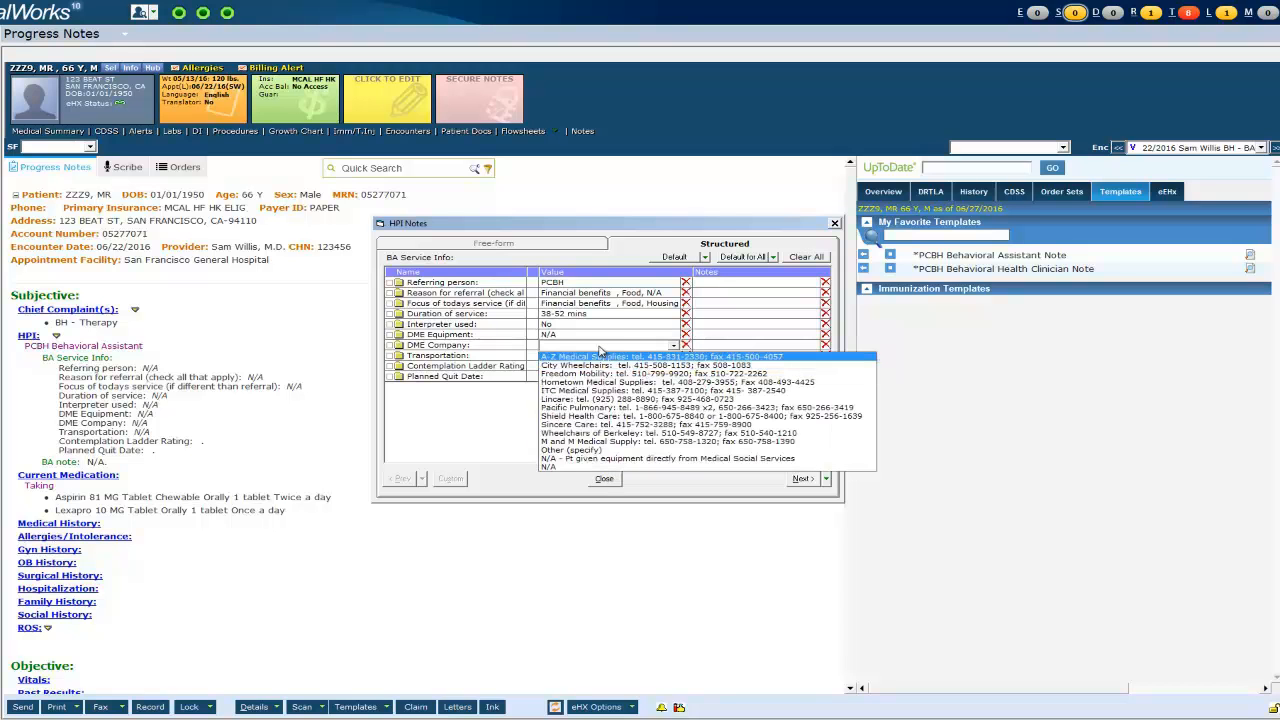
{"action": "left_click", "coordinate": [600, 349]}
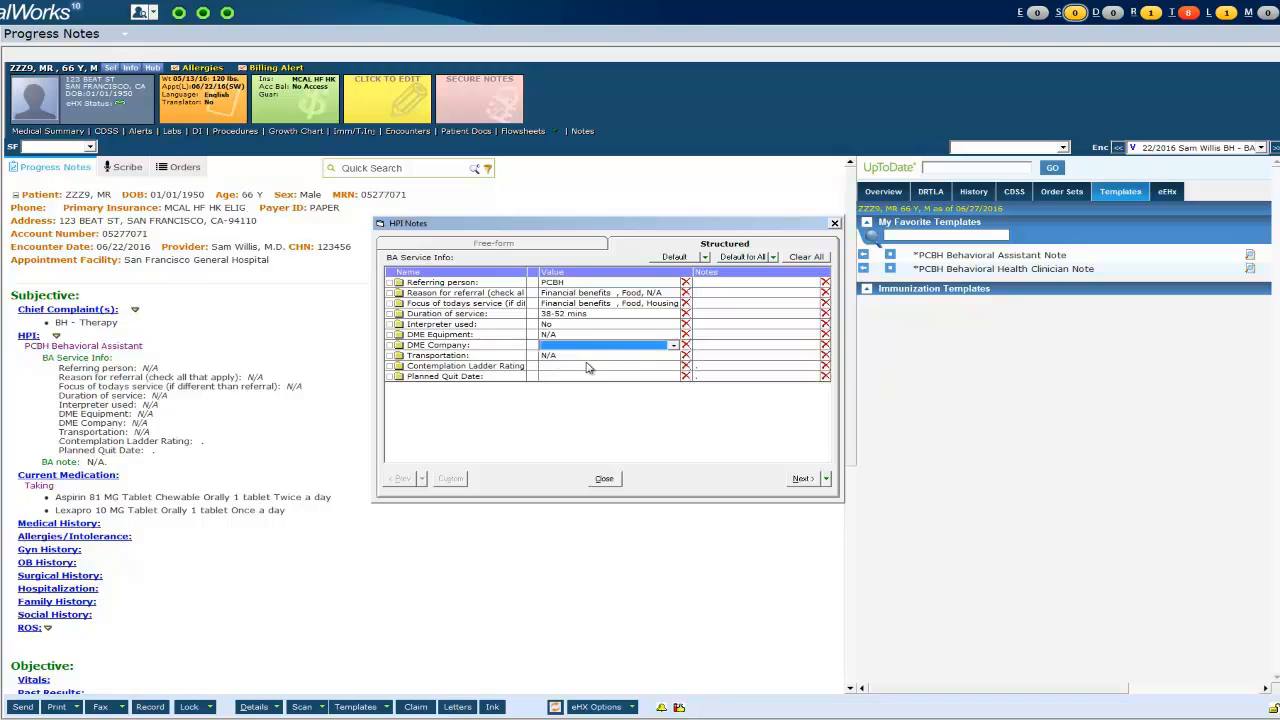
{"action": "left_click", "coordinate": [589, 366]}
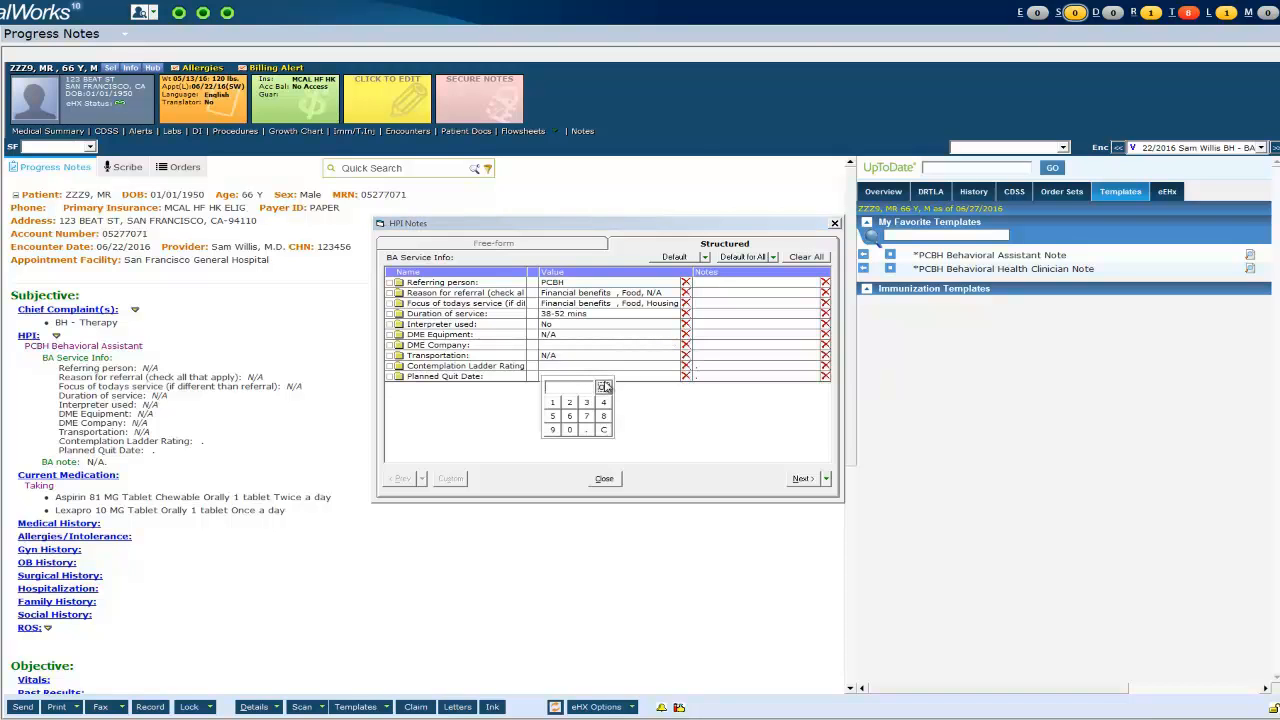
{"action": "left_click", "coordinate": [603, 386]}
{"action": "left_click", "coordinate": [645, 359]}
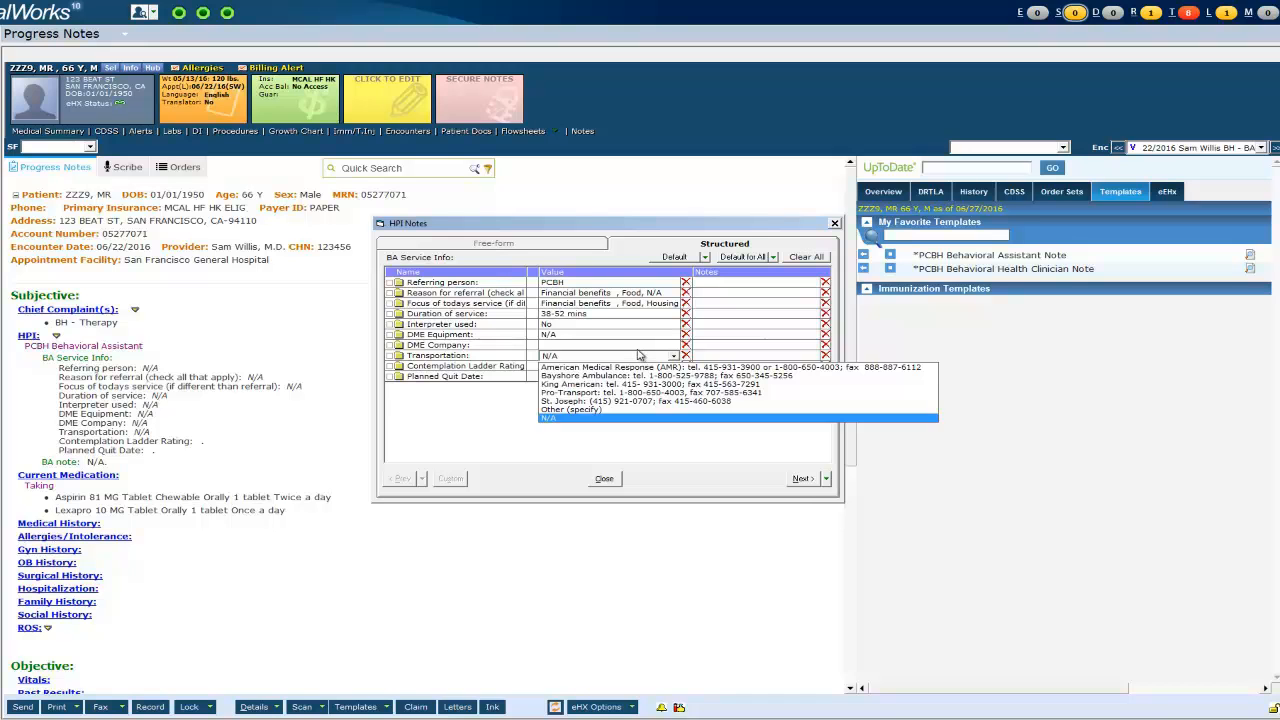
{"action": "left_click", "coordinate": [630, 417]}
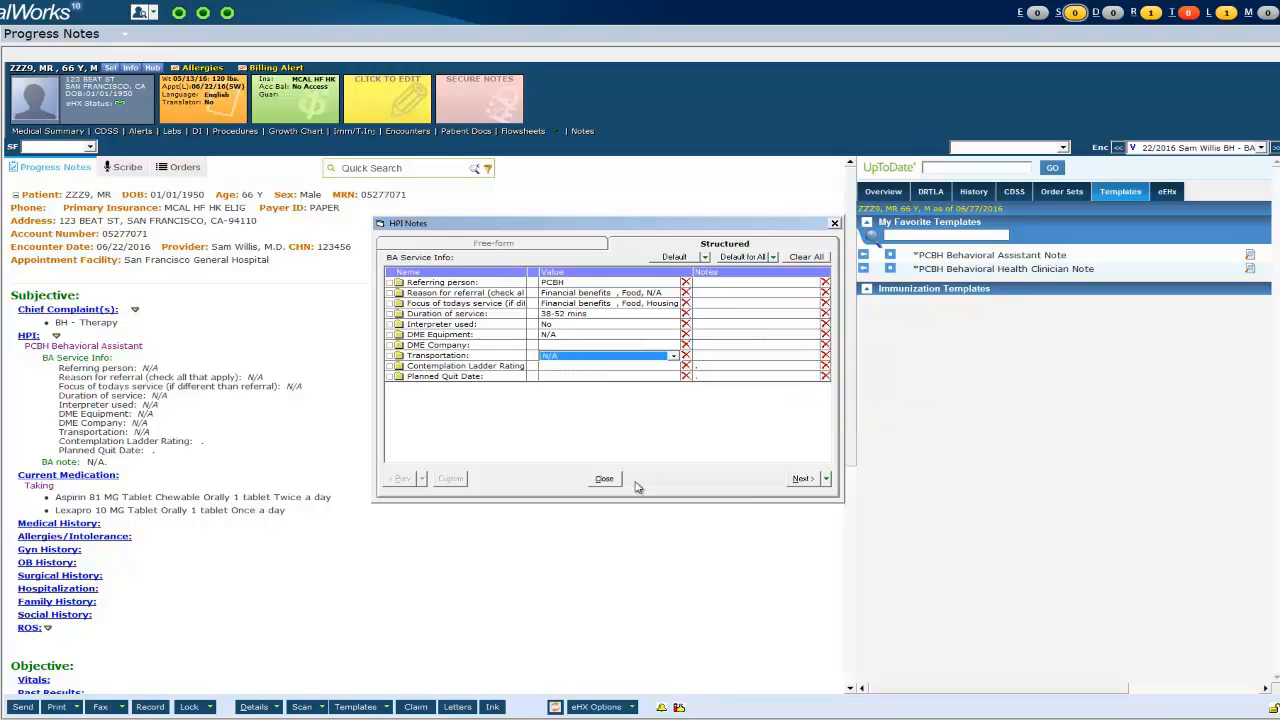
- Write the free-form BA note: paperwork for Financial benefits, referrals to Food & Financial services
{"action": "left_click", "coordinate": [803, 479]}
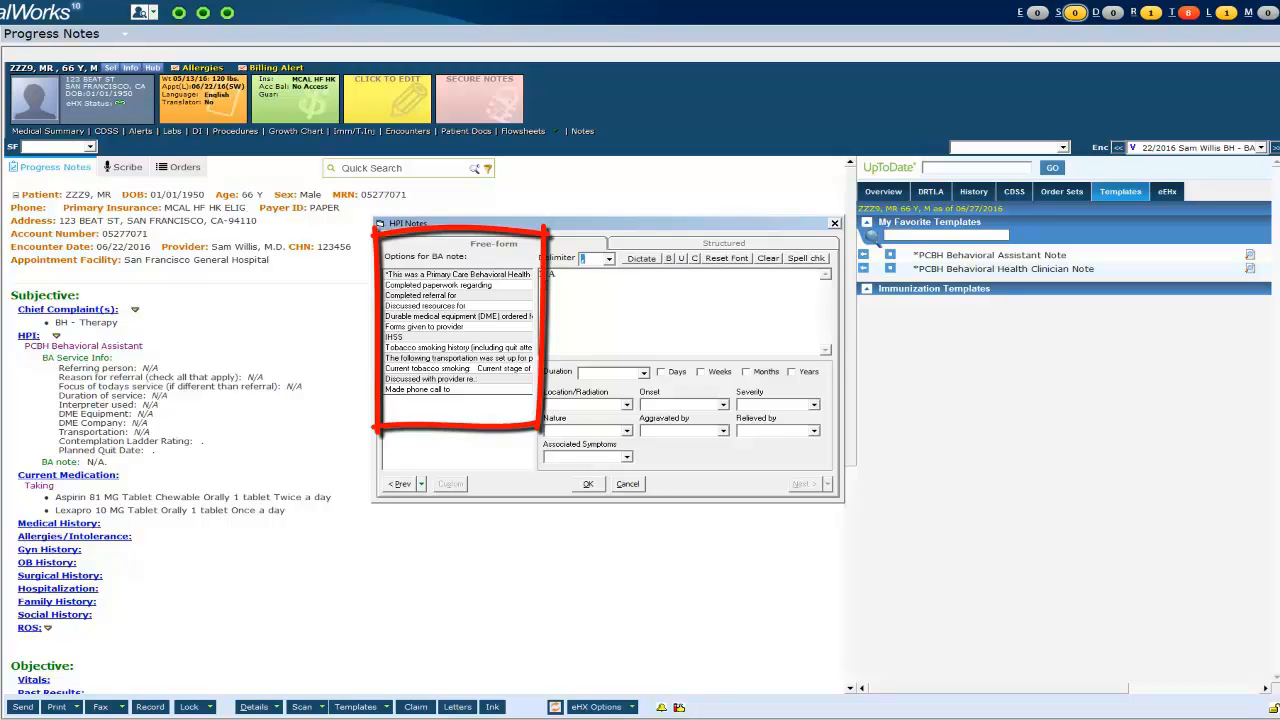
{"action": "left_click", "coordinate": [512, 277]}
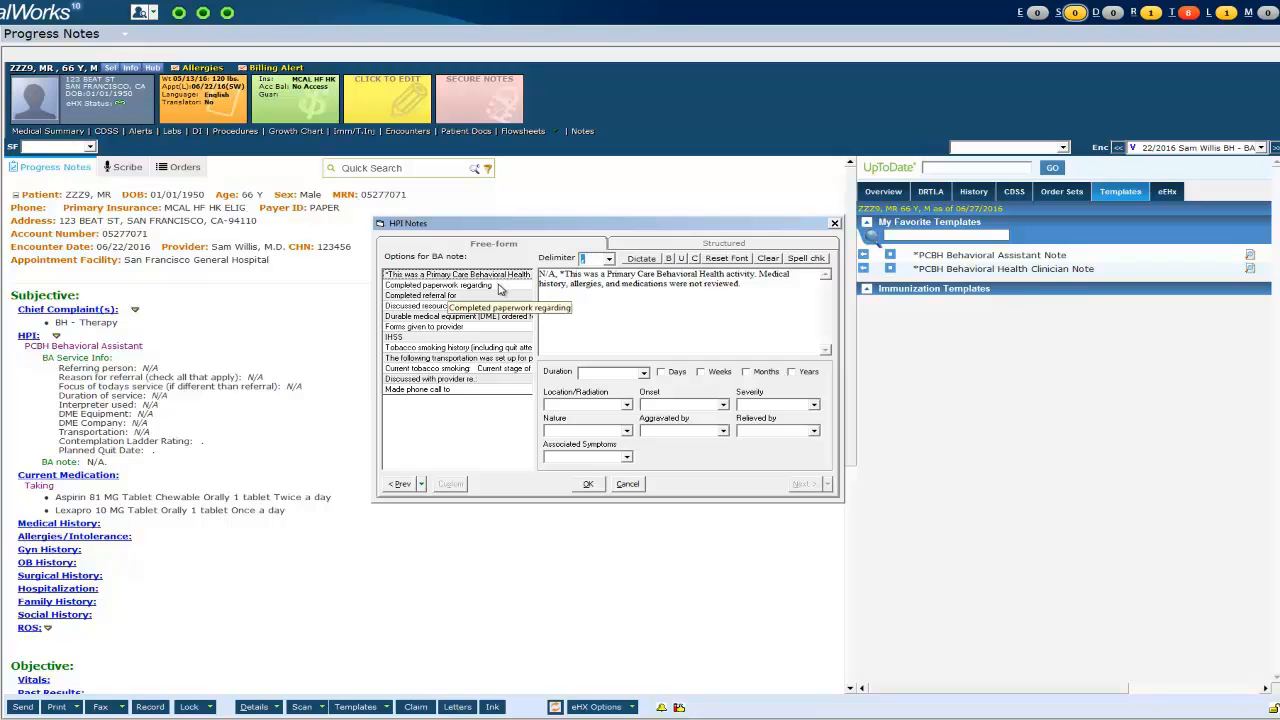
{"action": "left_click", "coordinate": [500, 286]}
{"action": "type", "text": "Fin"}
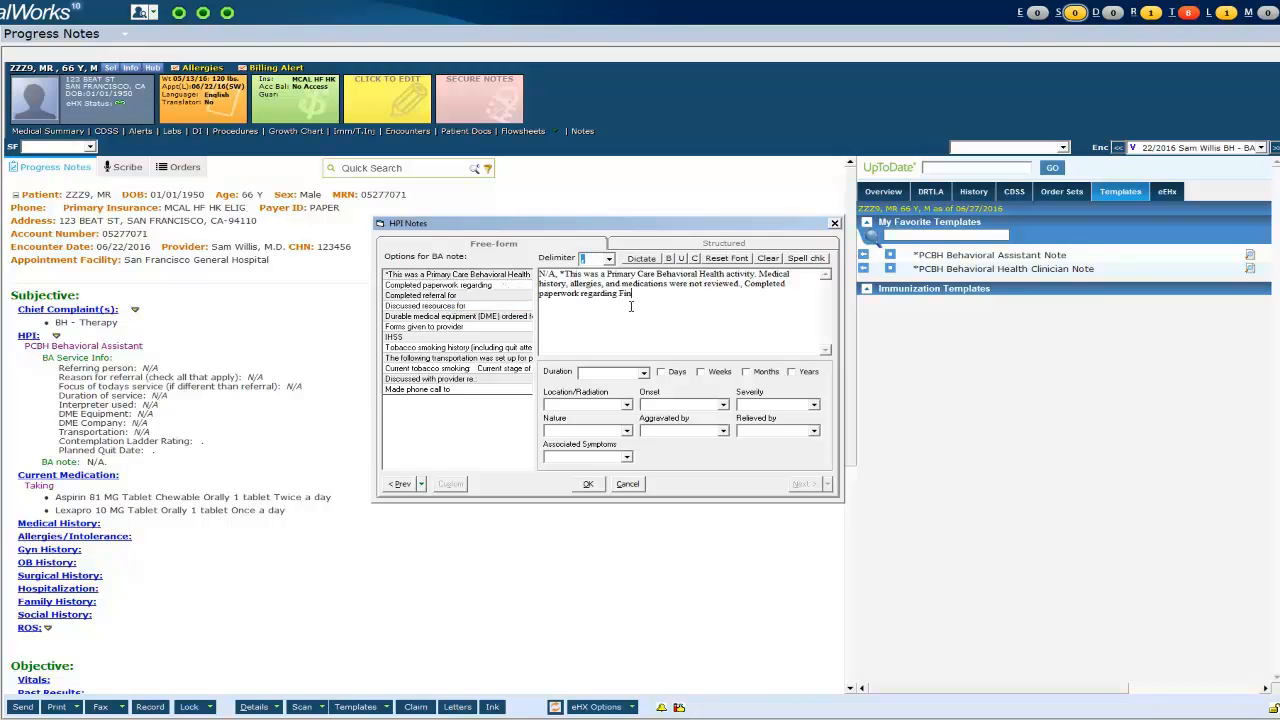
{"action": "type", "text": "ancial benefits."}
{"action": "left_click", "coordinate": [449, 297]}
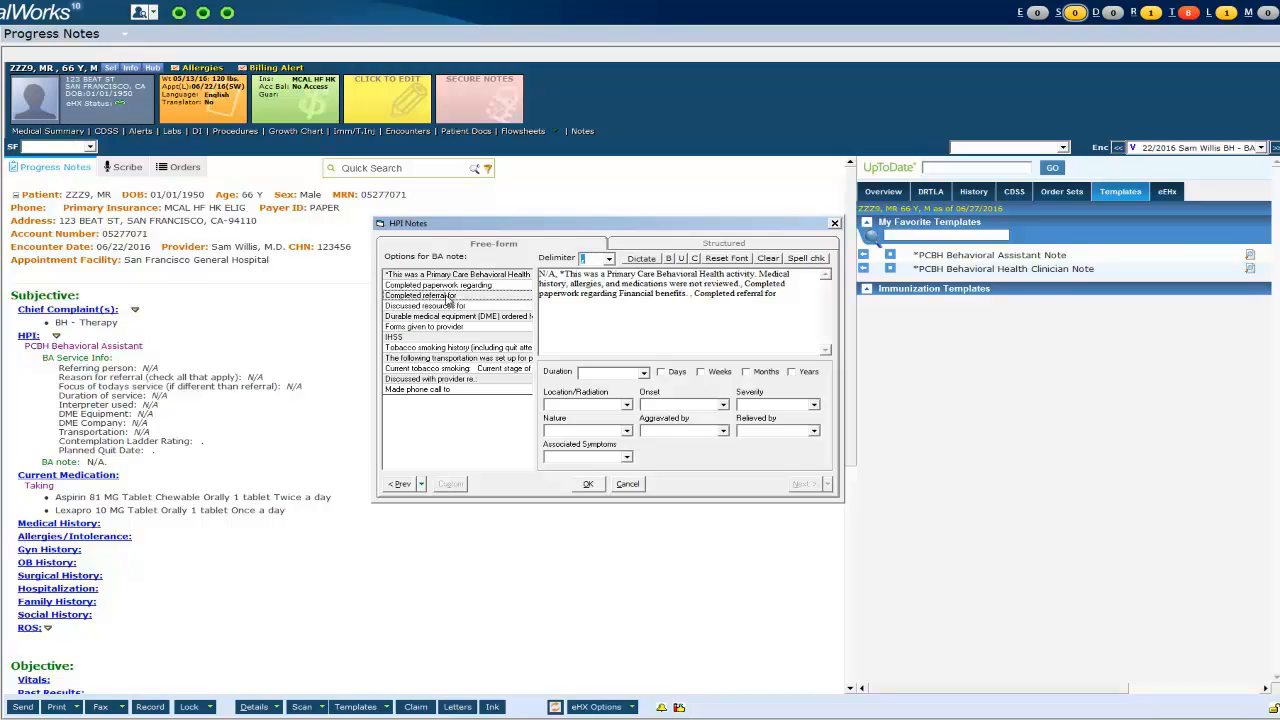
{"action": "left_click", "coordinate": [806, 296]}
{"action": "type", "text": "Food & Financial serv"}
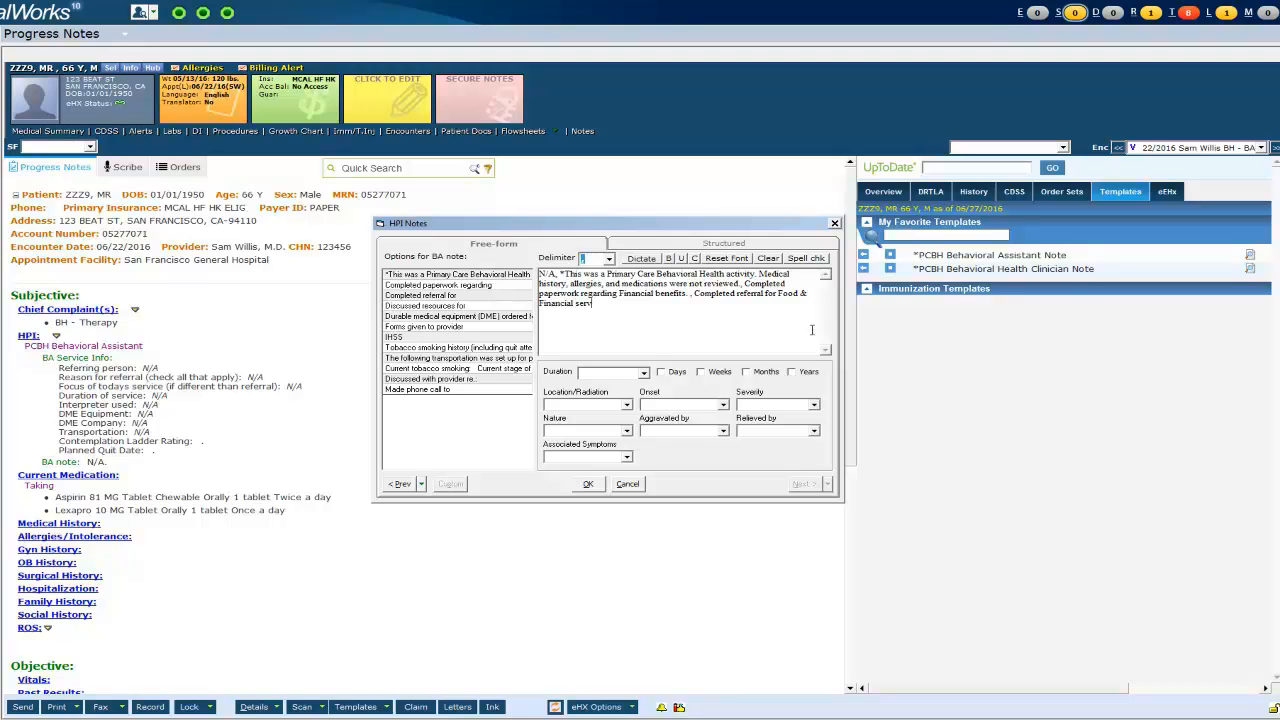
{"action": "type", "text": "ices. , Discussed resources for Housing"}
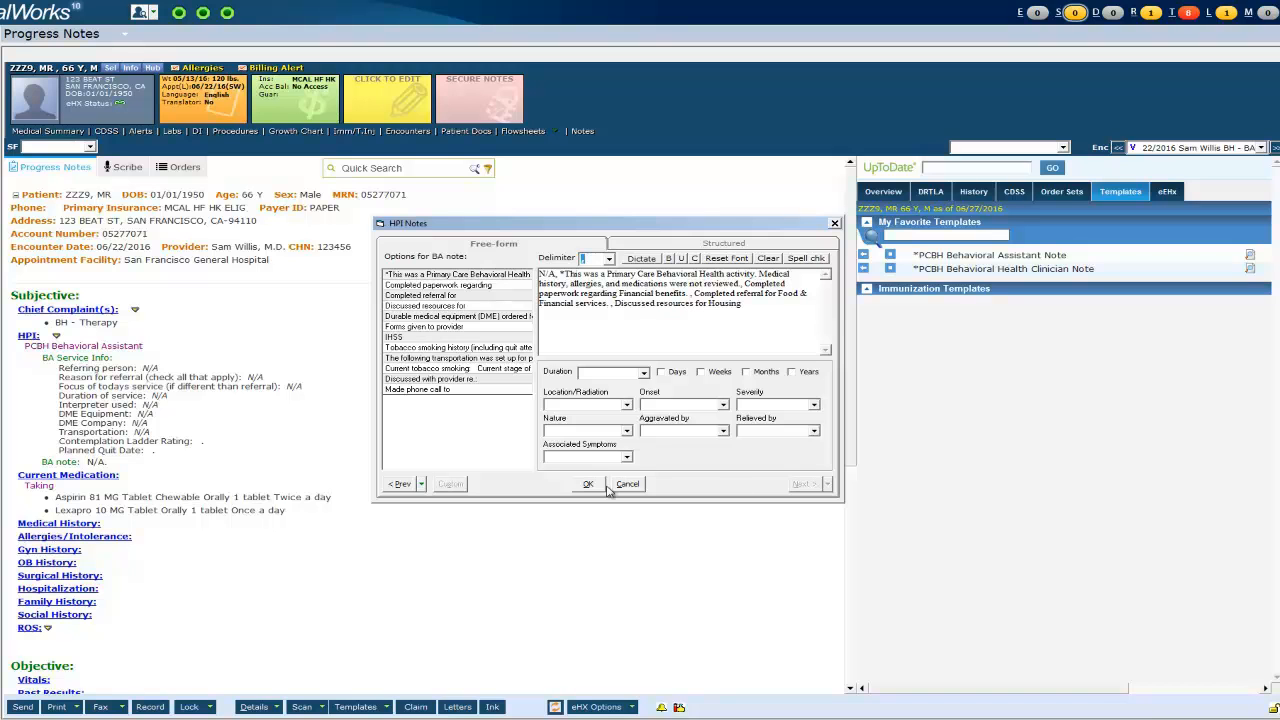
{"action": "left_click", "coordinate": [582, 486]}
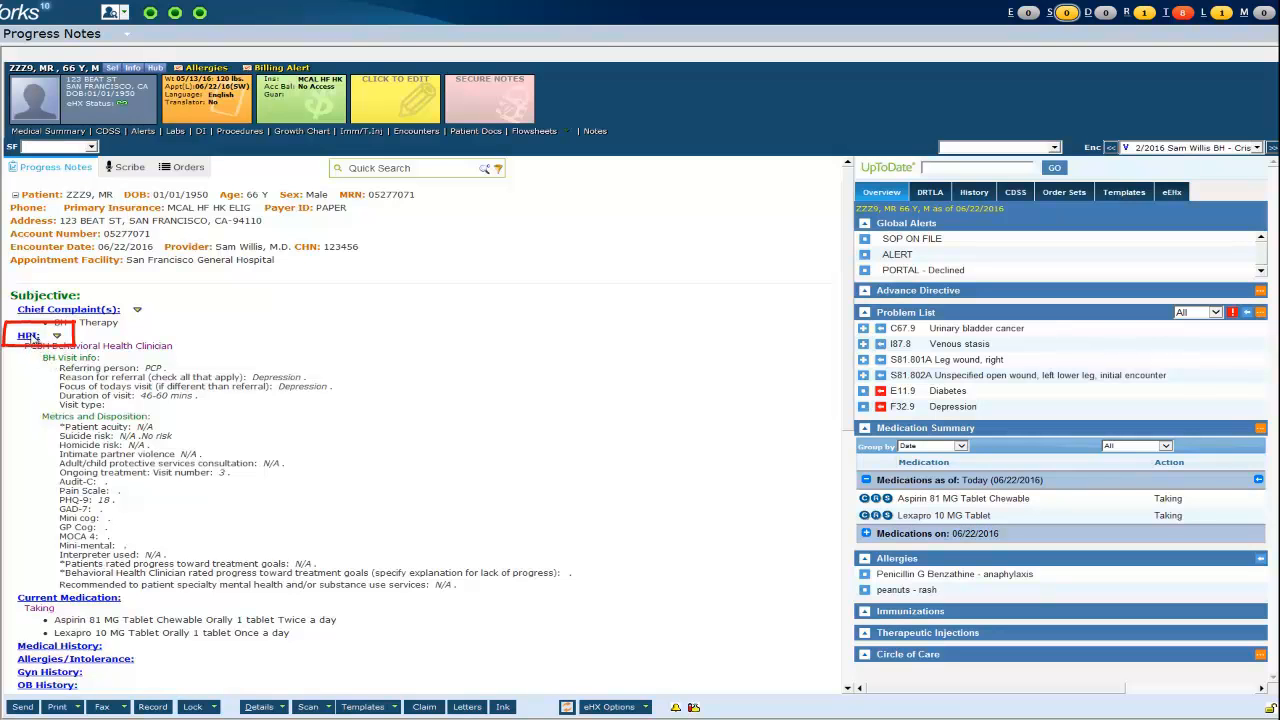
- Enter the Subjective, Objective and Plan narrative in the HPI notes, ending with follow-up in 2 weeks
{"action": "left_click", "coordinate": [29, 336]}
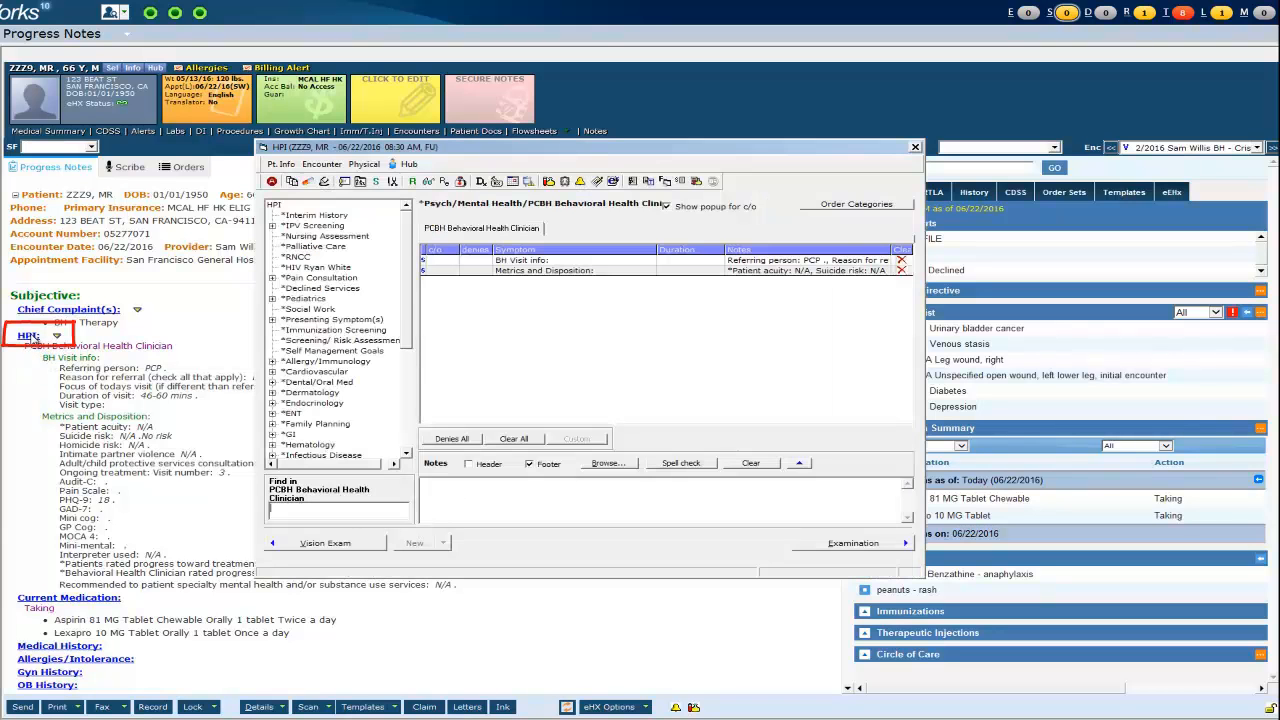
{"action": "left_click", "coordinate": [472, 490]}
{"action": "type", "text": "Subjective"}
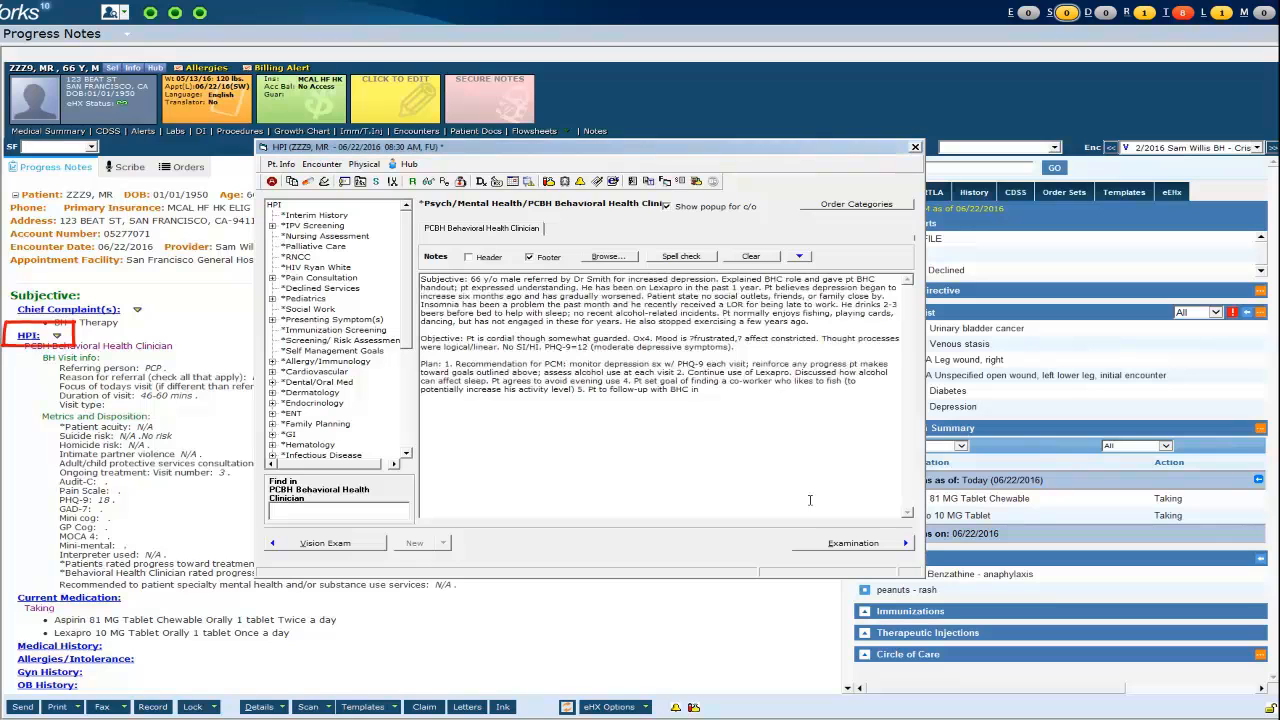
{"action": "type", "text": "weeks."}
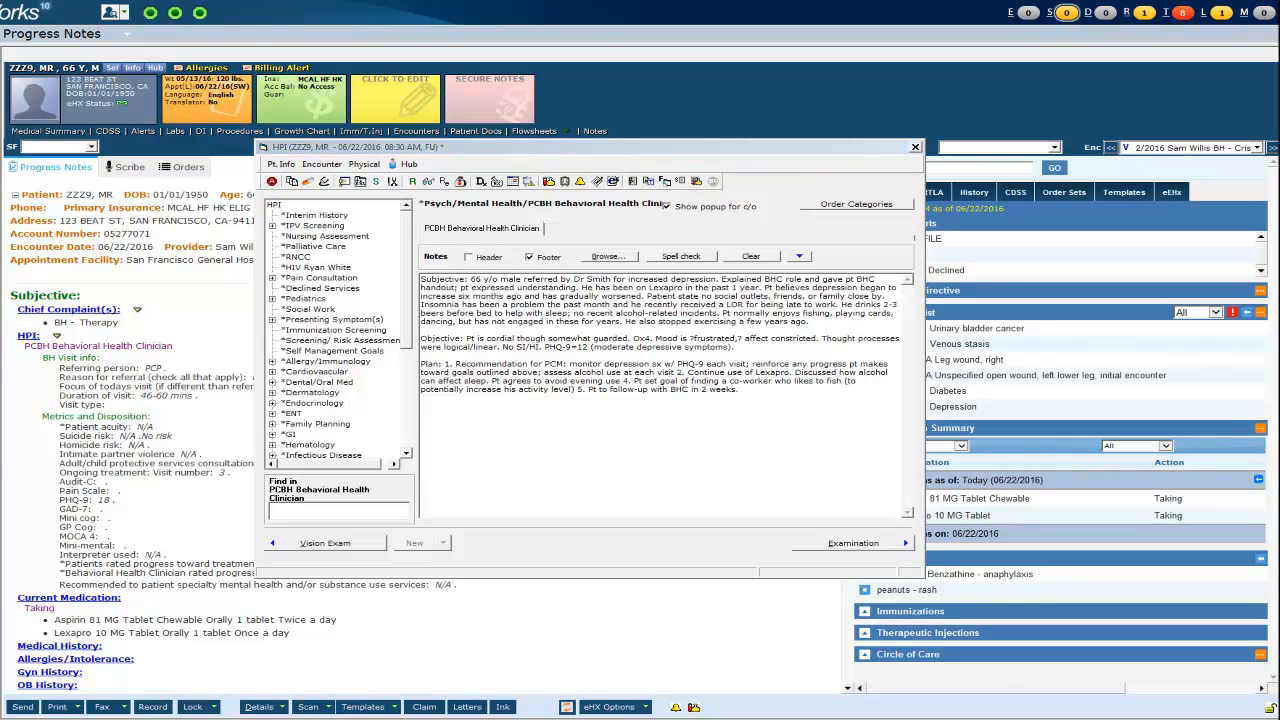
{"action": "left_click", "coordinate": [914, 149]}
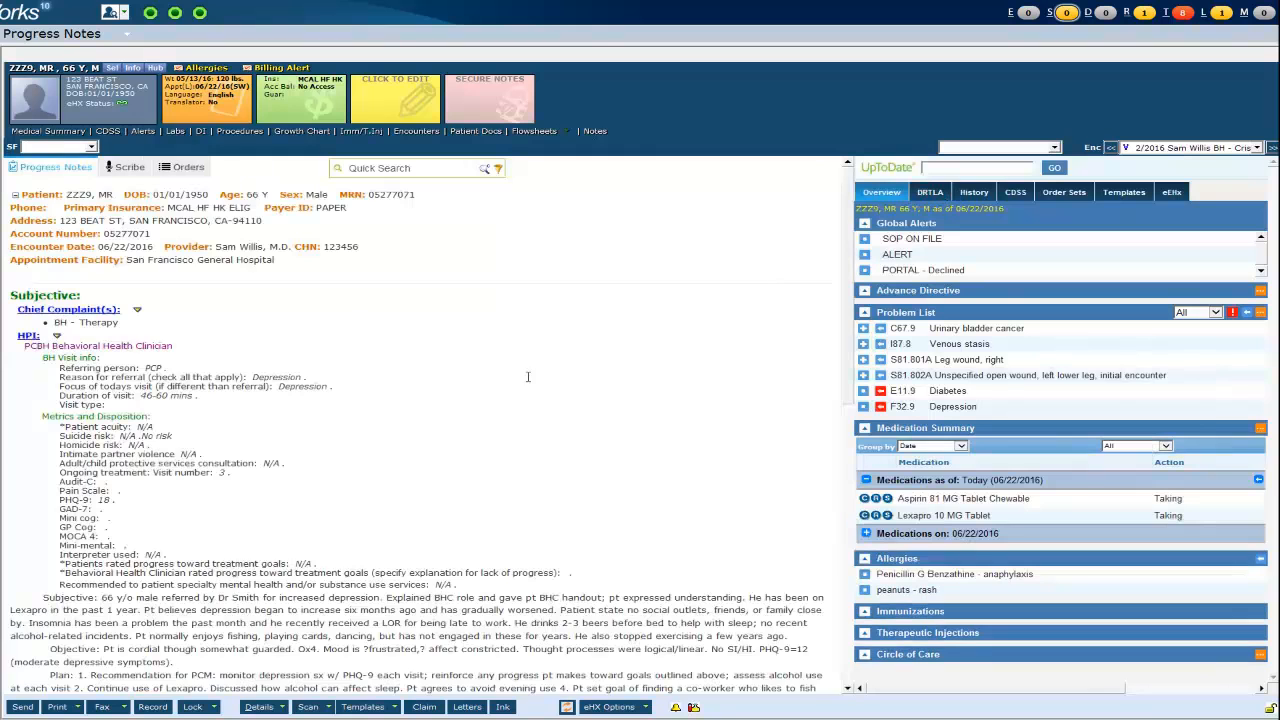
{"action": "scroll", "coordinate": [243, 535], "scroll_direction": "down", "scroll_amount": 4}
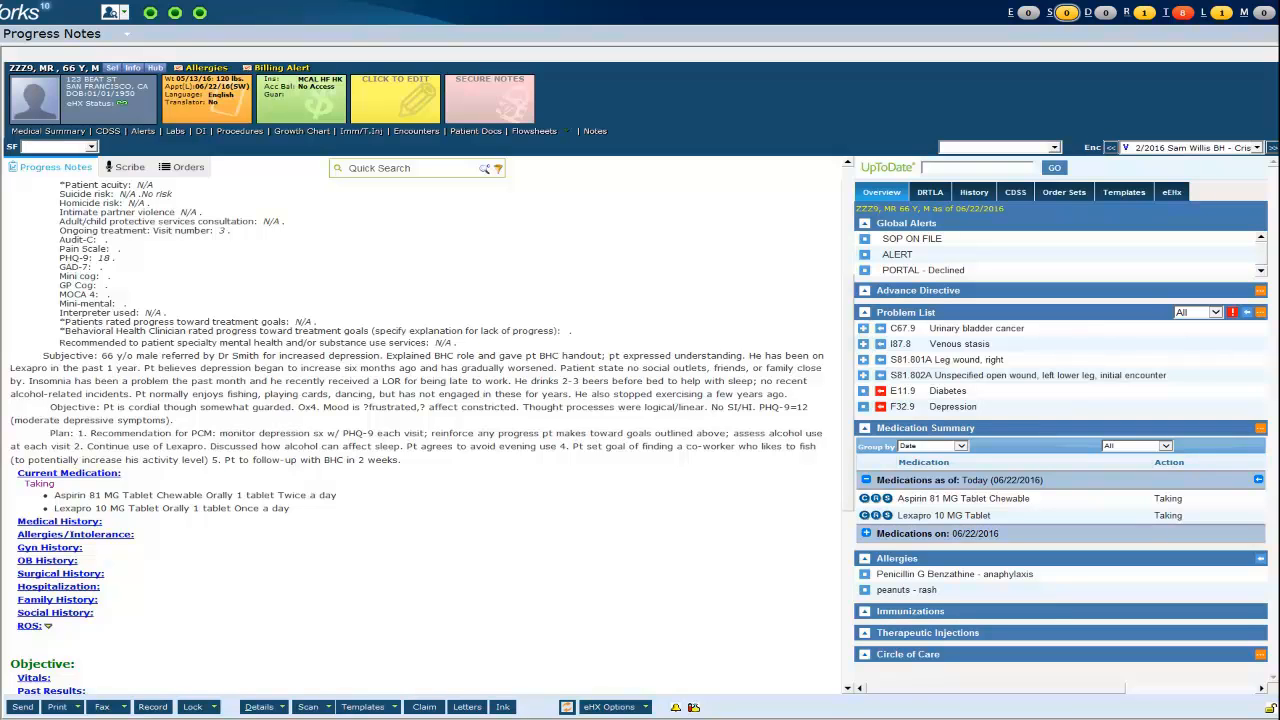
{"action": "scroll", "coordinate": [563, 600], "scroll_direction": "down", "scroll_amount": 5}
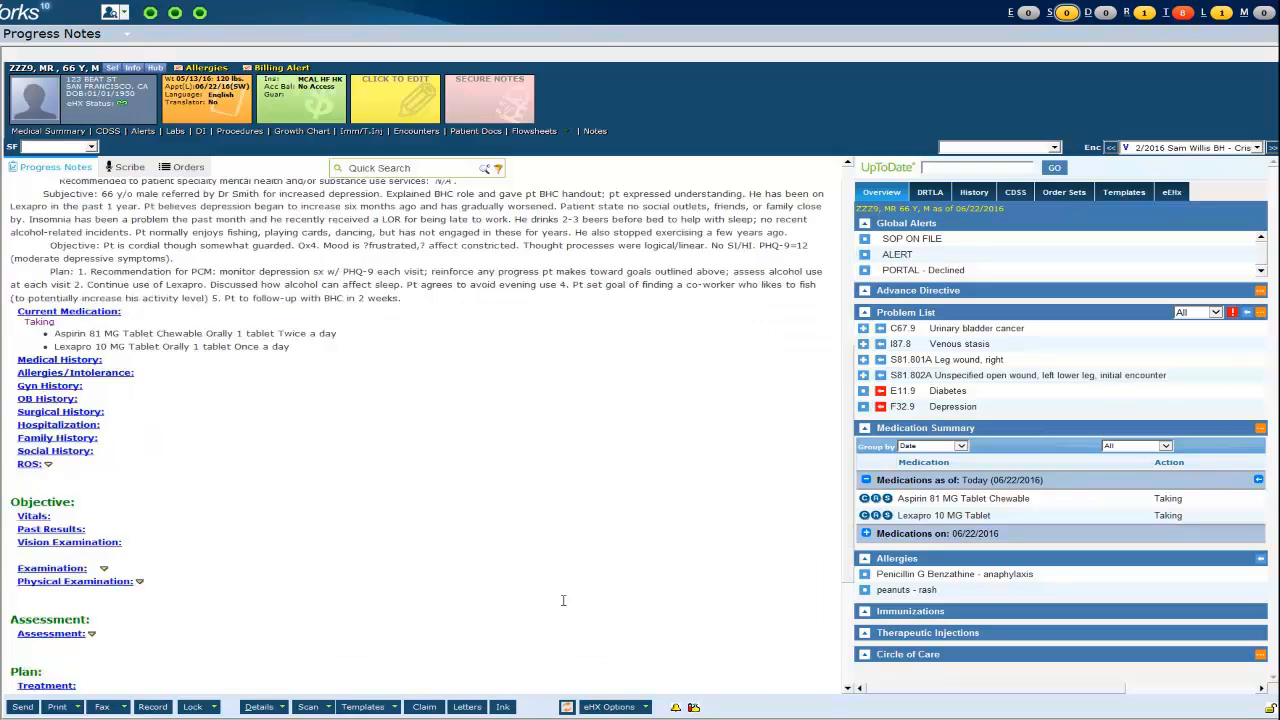
- Search z65.9 in Assessments and add Z65.9 Problem related to psychosocial circumstances
{"action": "left_click", "coordinate": [40, 474]}
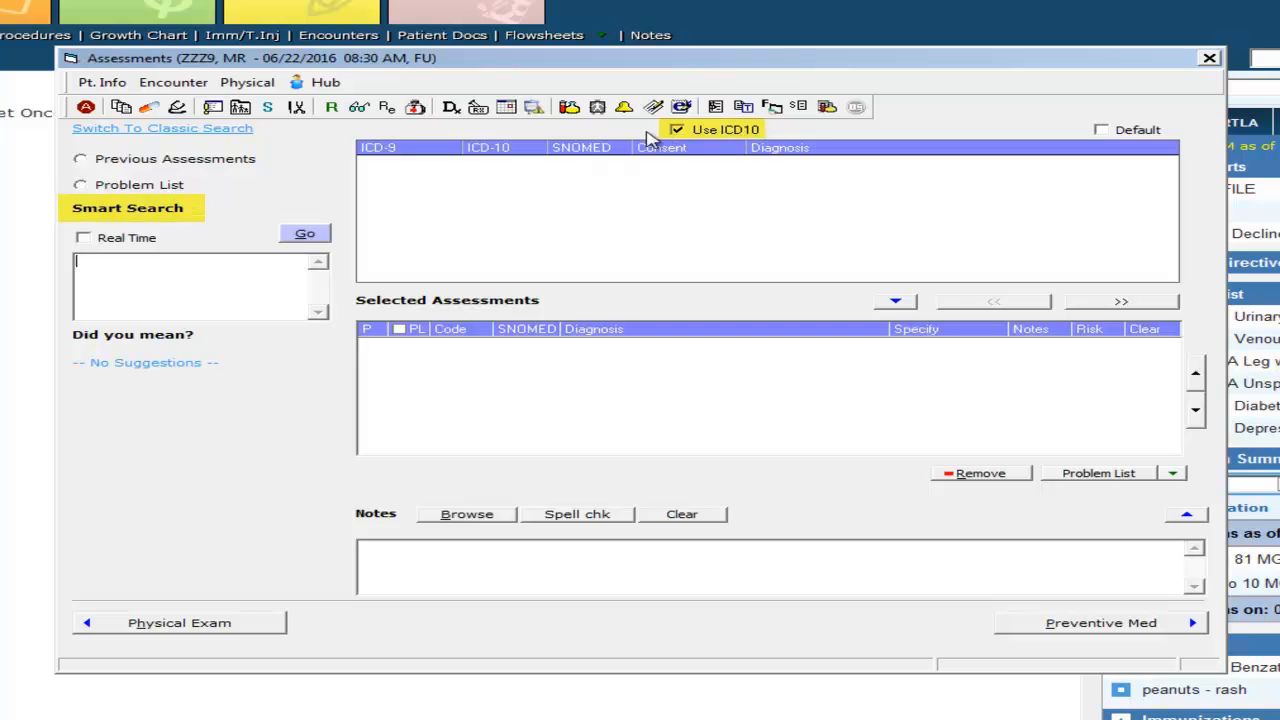
{"action": "left_click", "coordinate": [219, 278]}
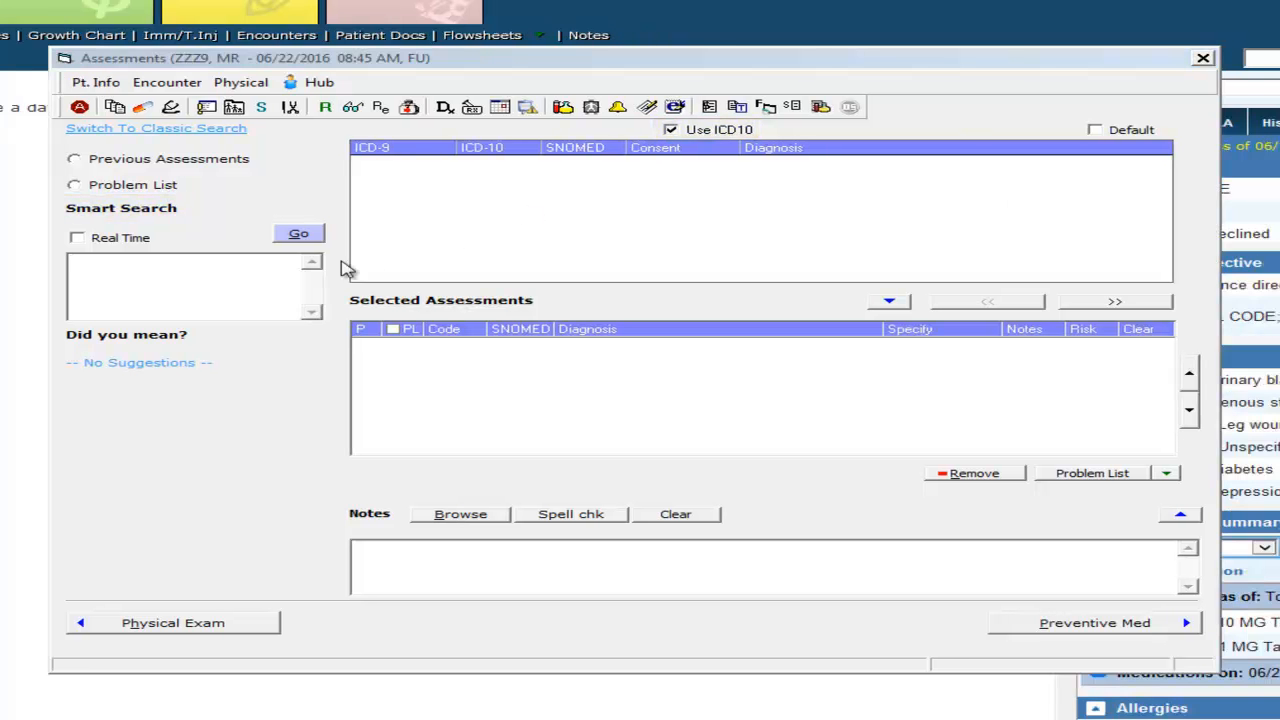
{"action": "left_click", "coordinate": [219, 268]}
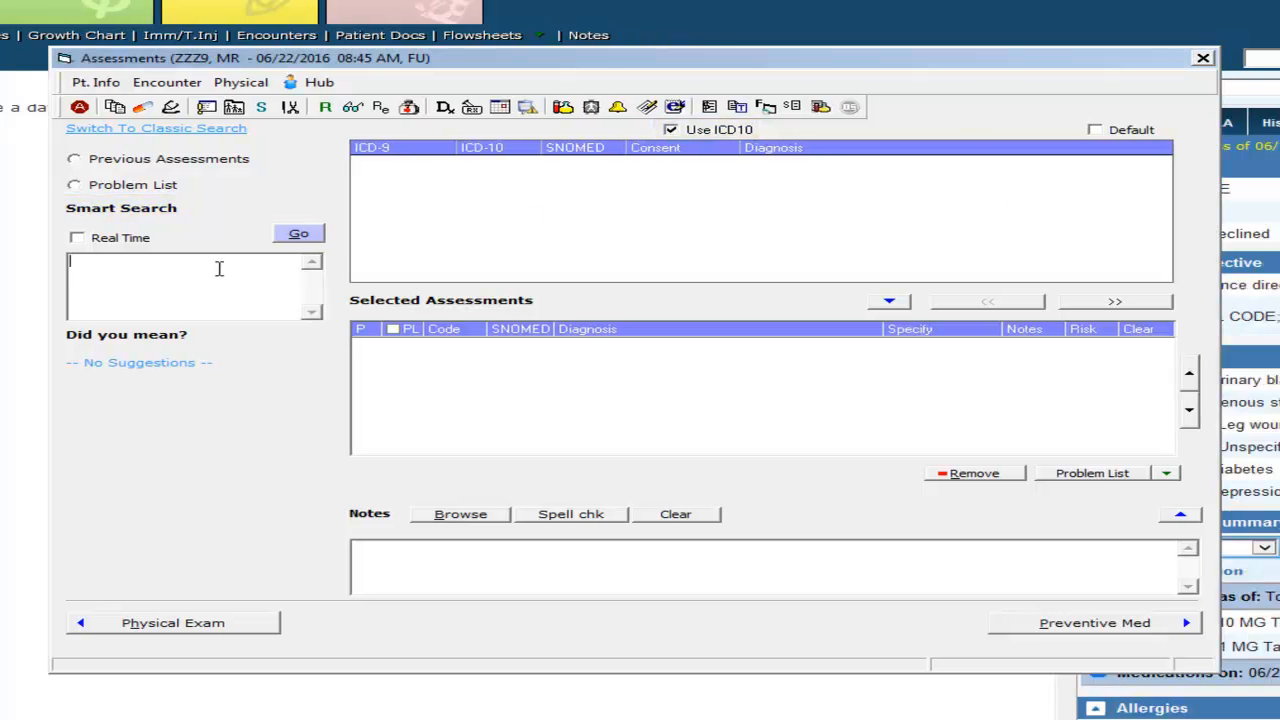
{"action": "type", "text": "z65.9"}
{"action": "key", "text": "Return"}
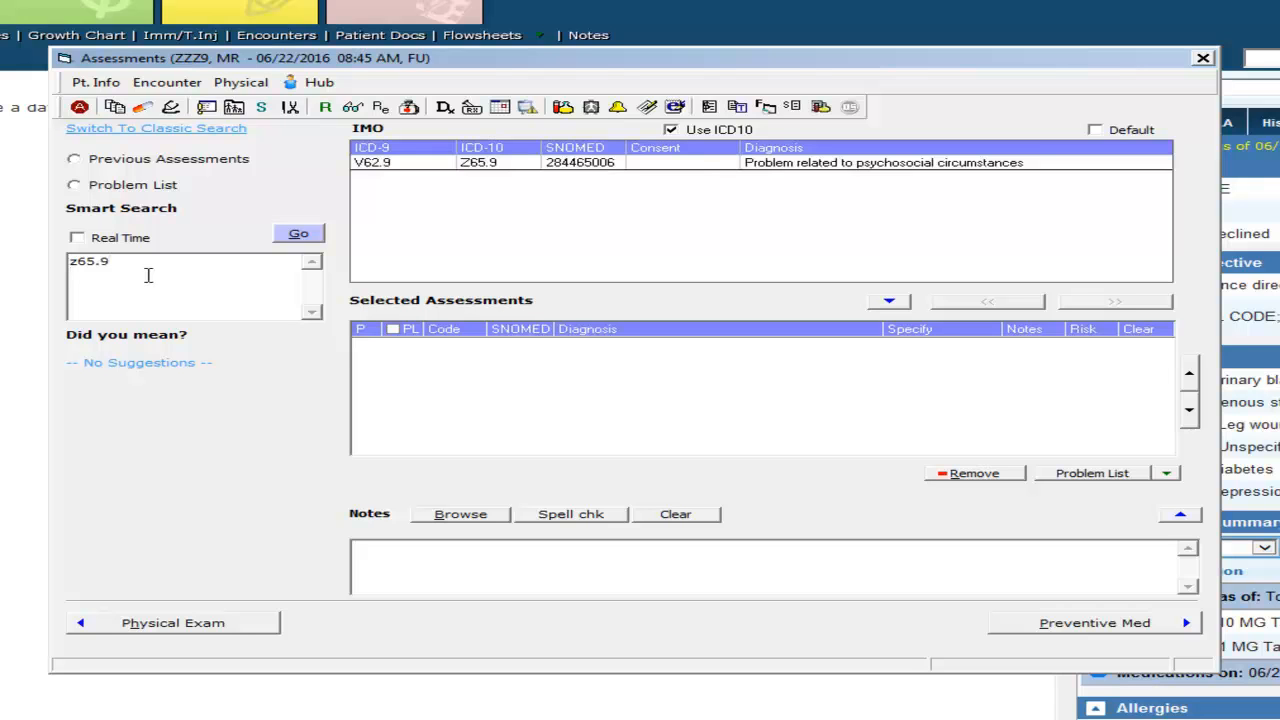
{"action": "double_click", "coordinate": [862, 175]}
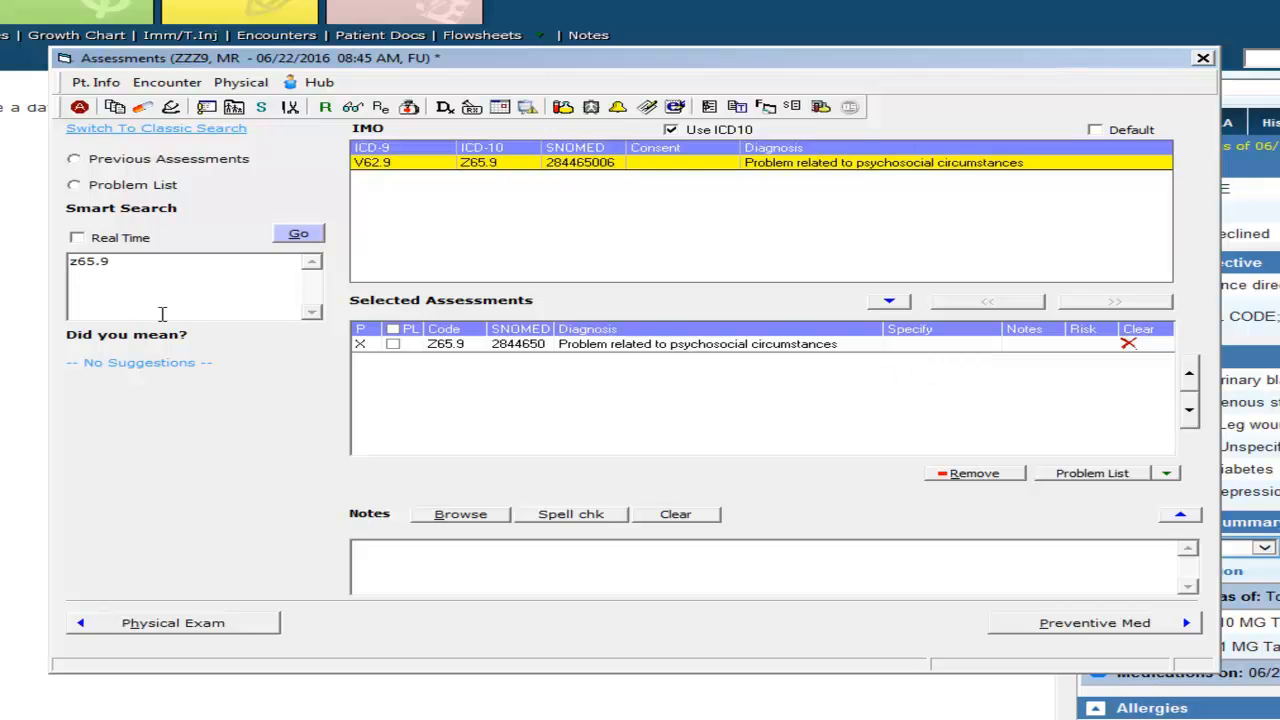
- Search the diagnoses for 'depression'
{"action": "double_click", "coordinate": [70, 260]}
{"action": "type", "text": "depression"}
{"action": "key", "text": "Return"}
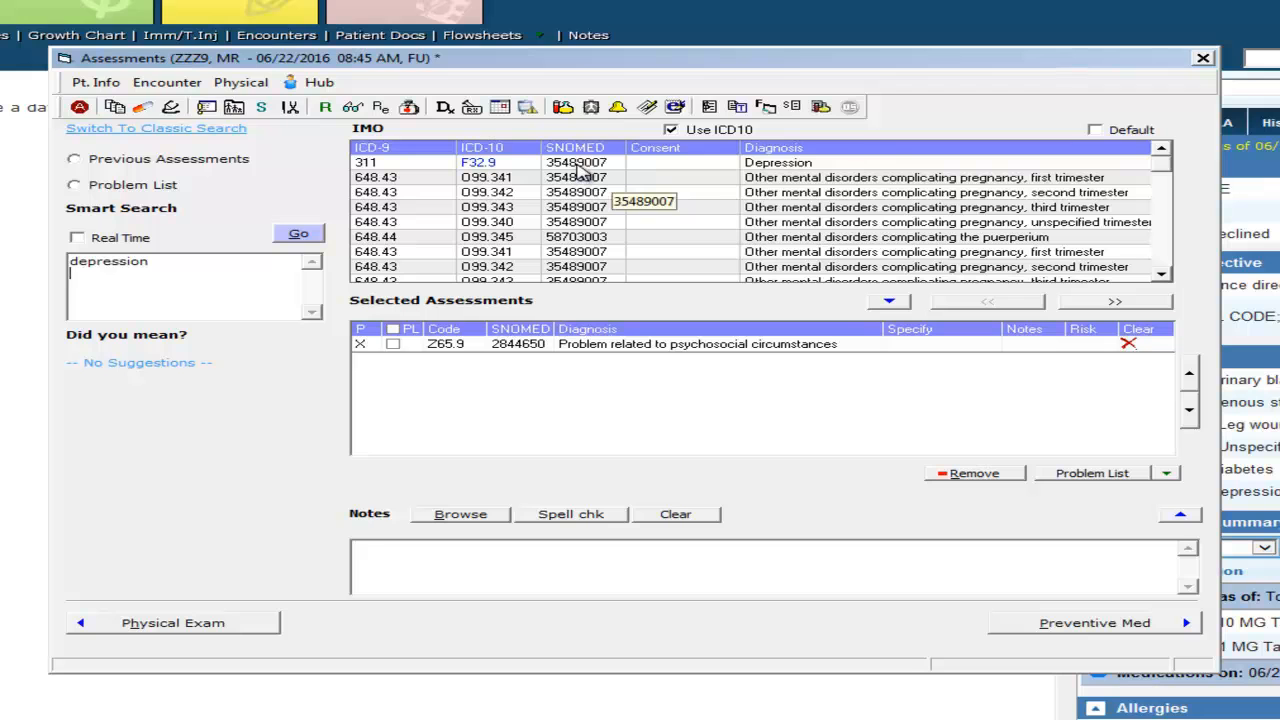
- Refine Depression to F33.2 severe recurrent major depressive disorder without psychotic features and save assessments
{"action": "double_click", "coordinate": [816, 166]}
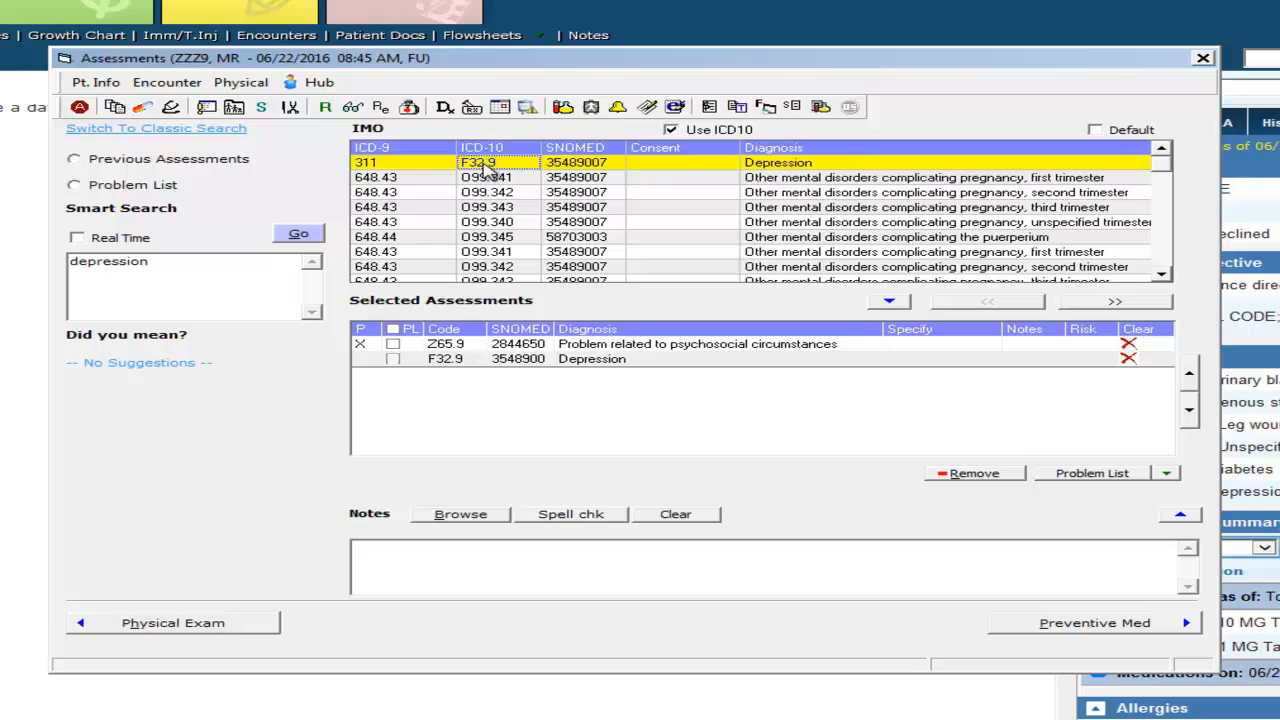
{"action": "left_click", "coordinate": [484, 170]}
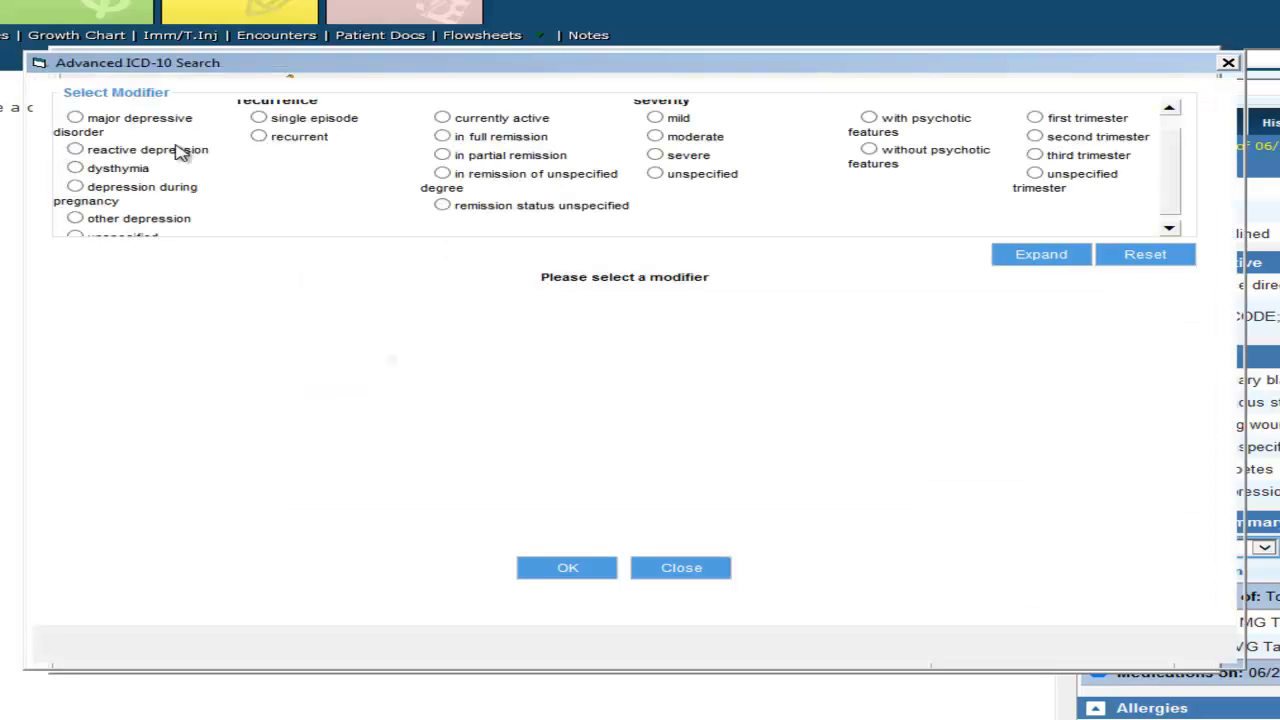
{"action": "left_click", "coordinate": [75, 119]}
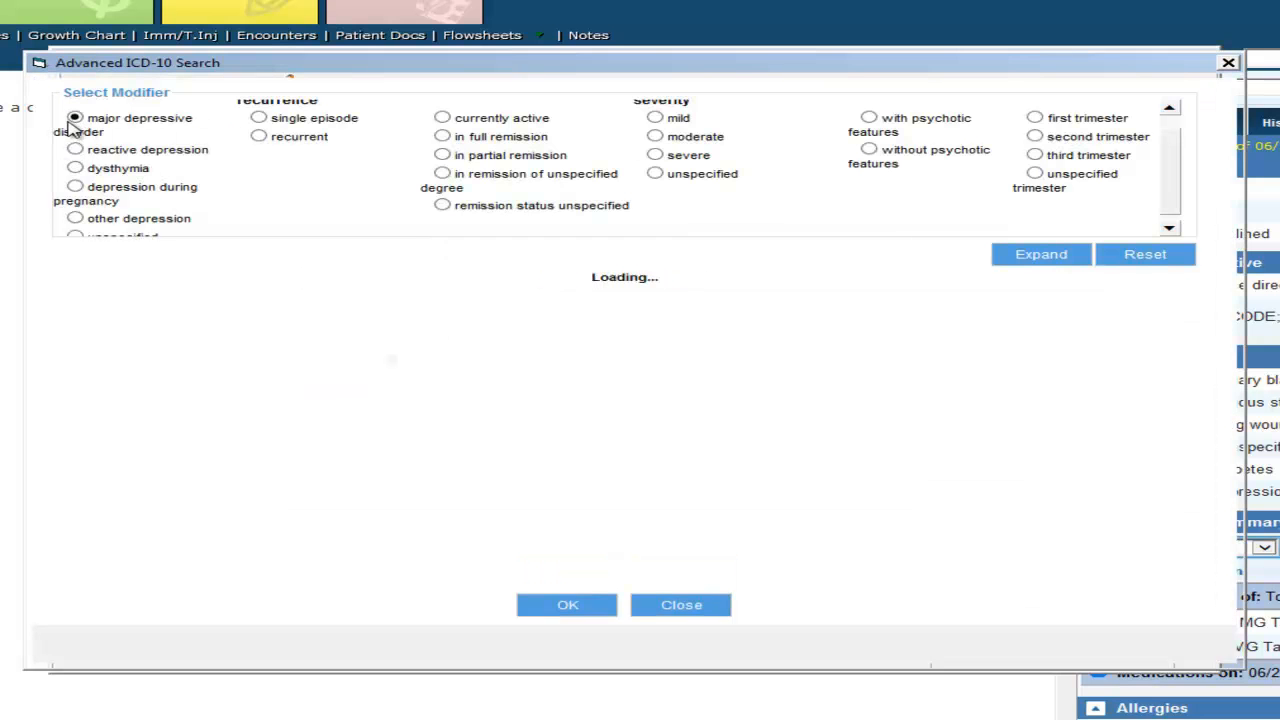
{"action": "scroll", "coordinate": [274, 371], "scroll_direction": "down", "scroll_amount": 1}
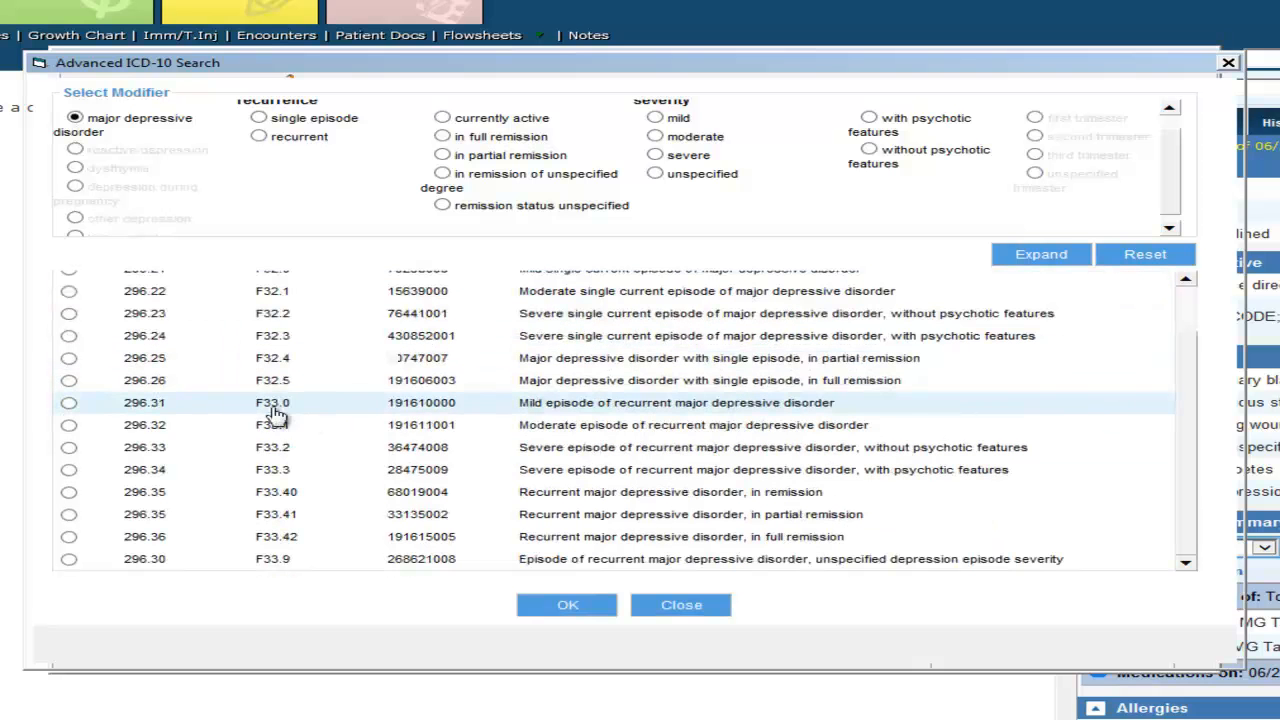
{"action": "left_click", "coordinate": [68, 447]}
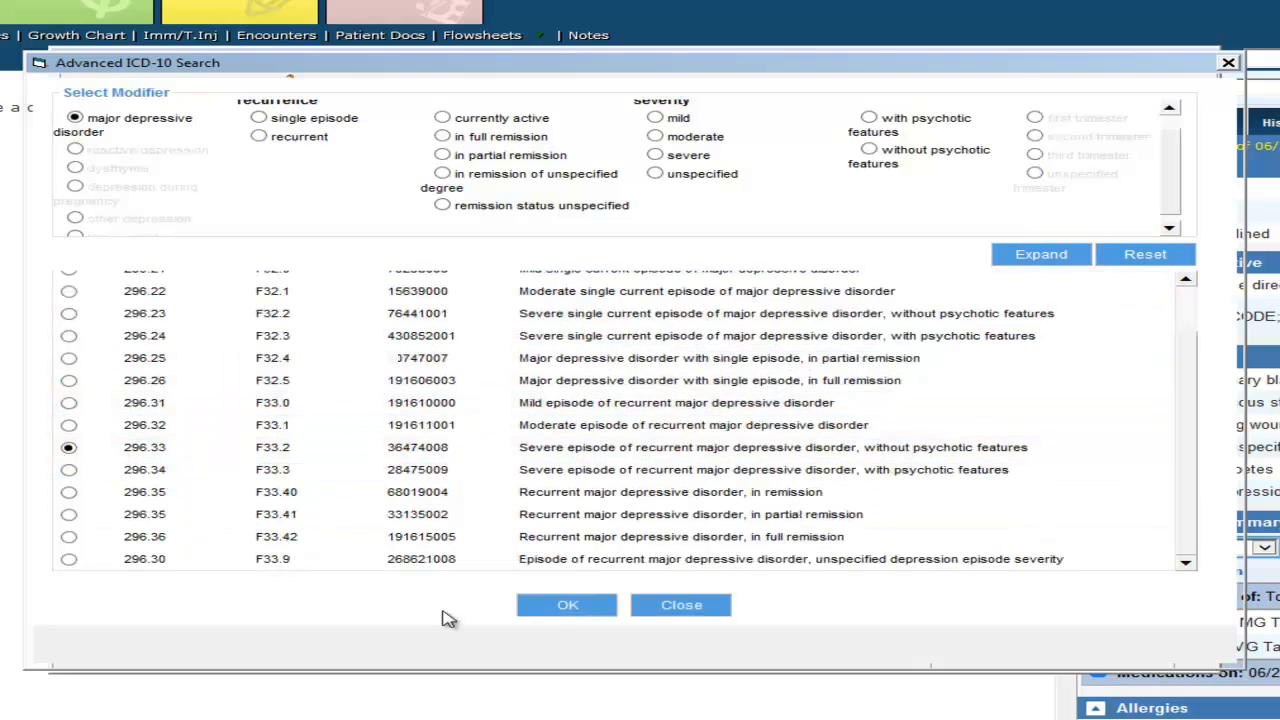
{"action": "left_click", "coordinate": [565, 605]}
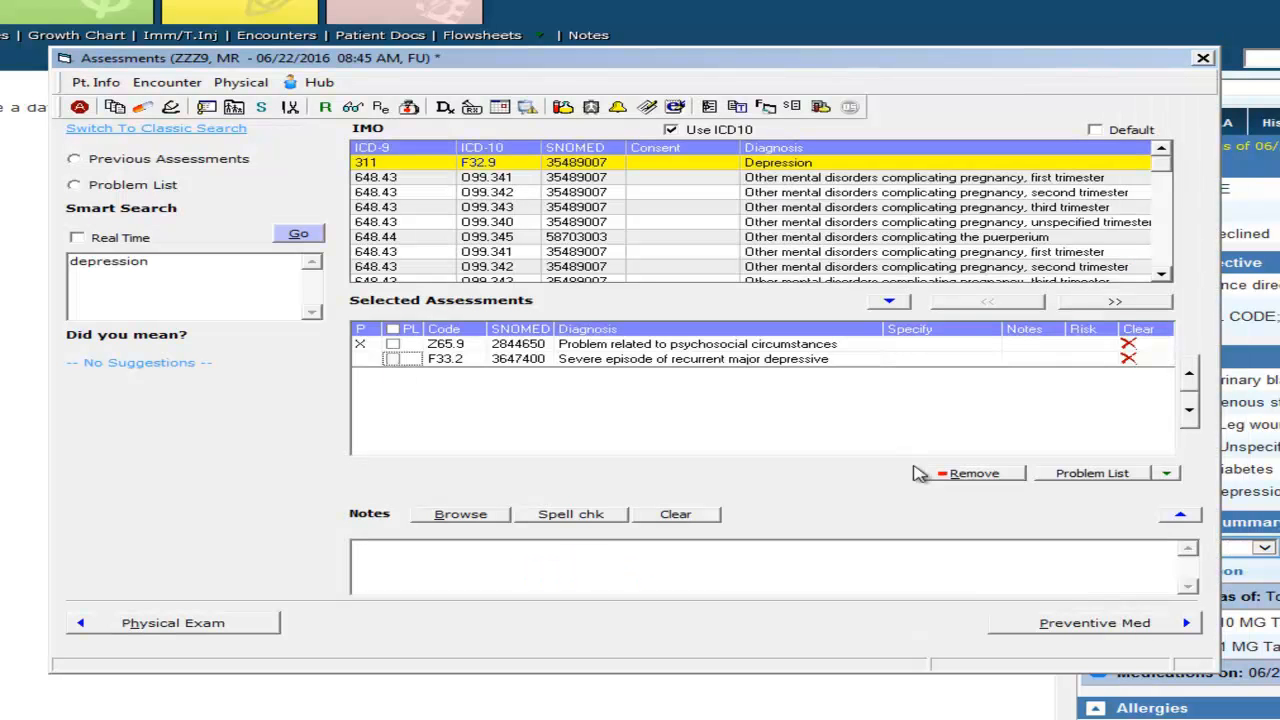
{"action": "left_click", "coordinate": [1205, 59]}
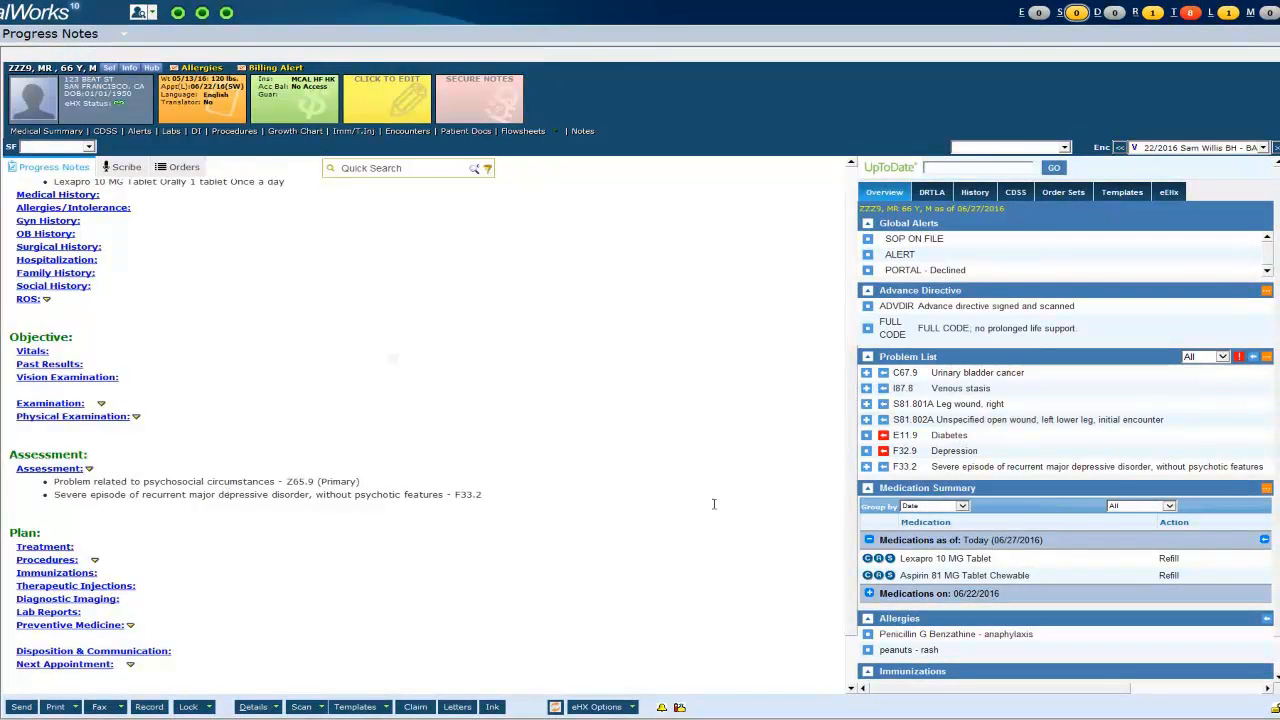
- Add Psych CPT code 96153 INTERVENE HLTH/BEHAVE, GROUP in Billing, removing the mistaken 05094
{"action": "scroll", "coordinate": [525, 498], "scroll_direction": "down", "scroll_amount": 2}
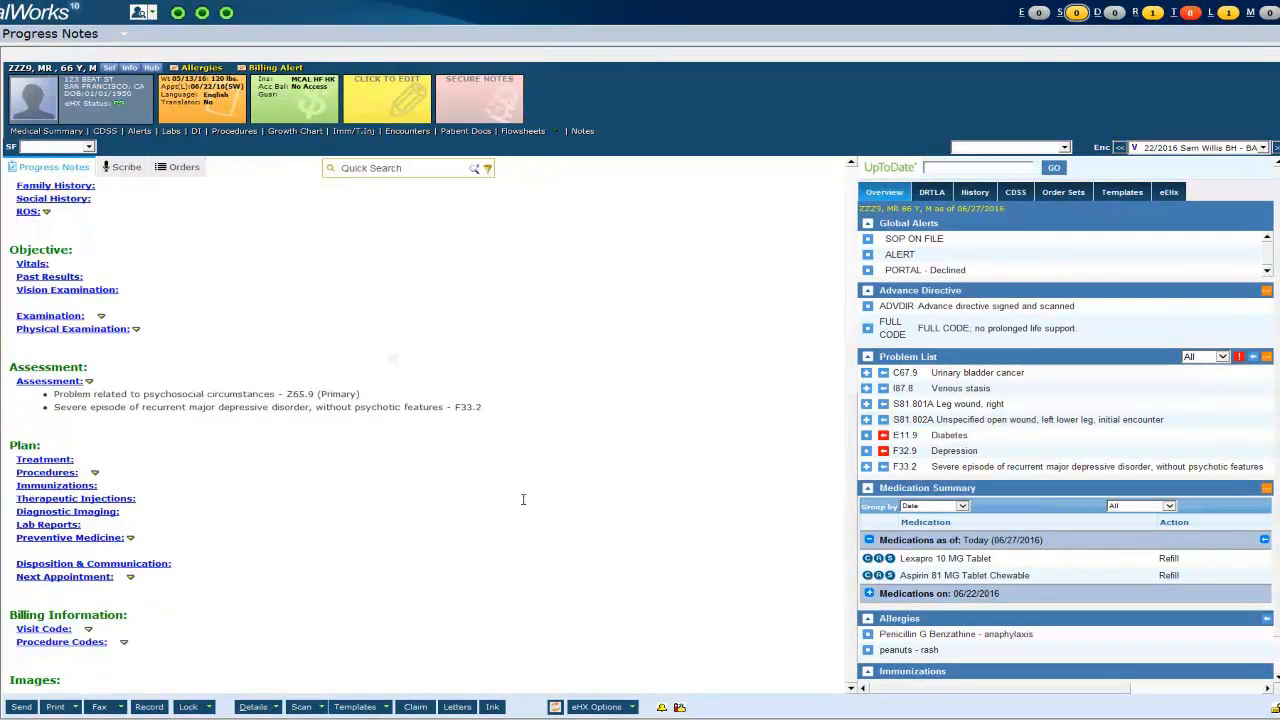
{"action": "left_click", "coordinate": [48, 631]}
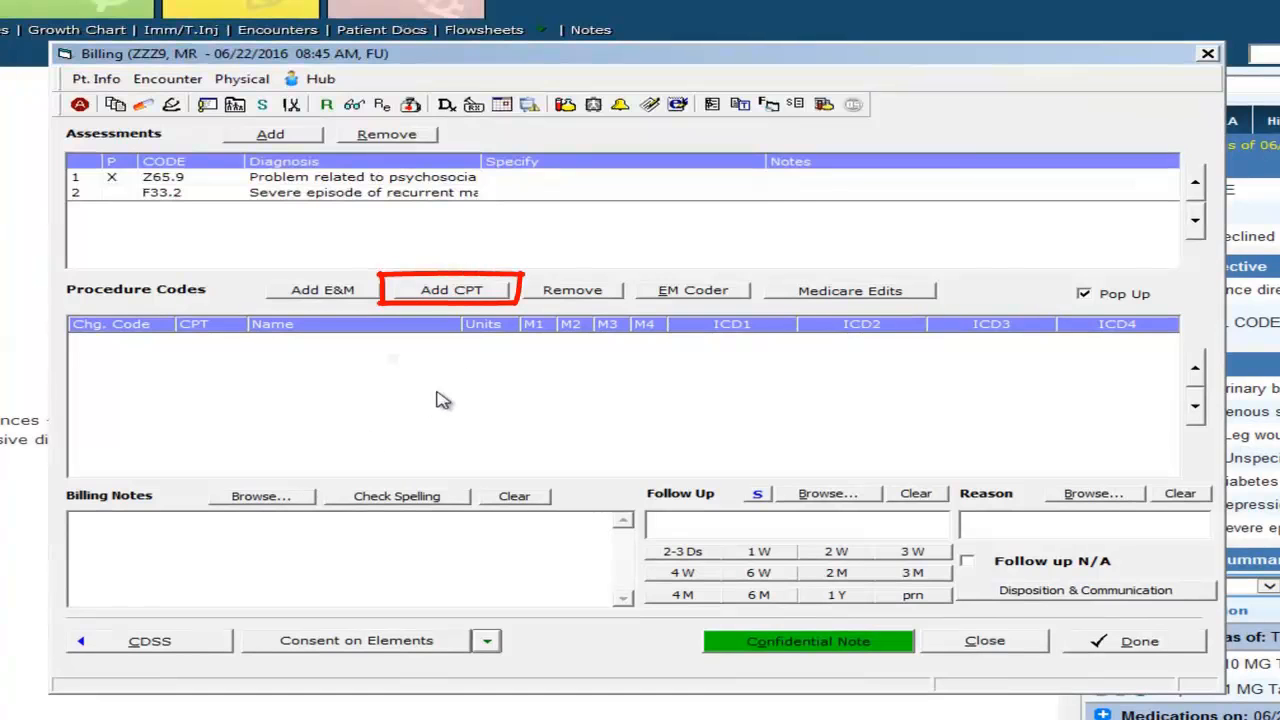
{"action": "left_click", "coordinate": [460, 290]}
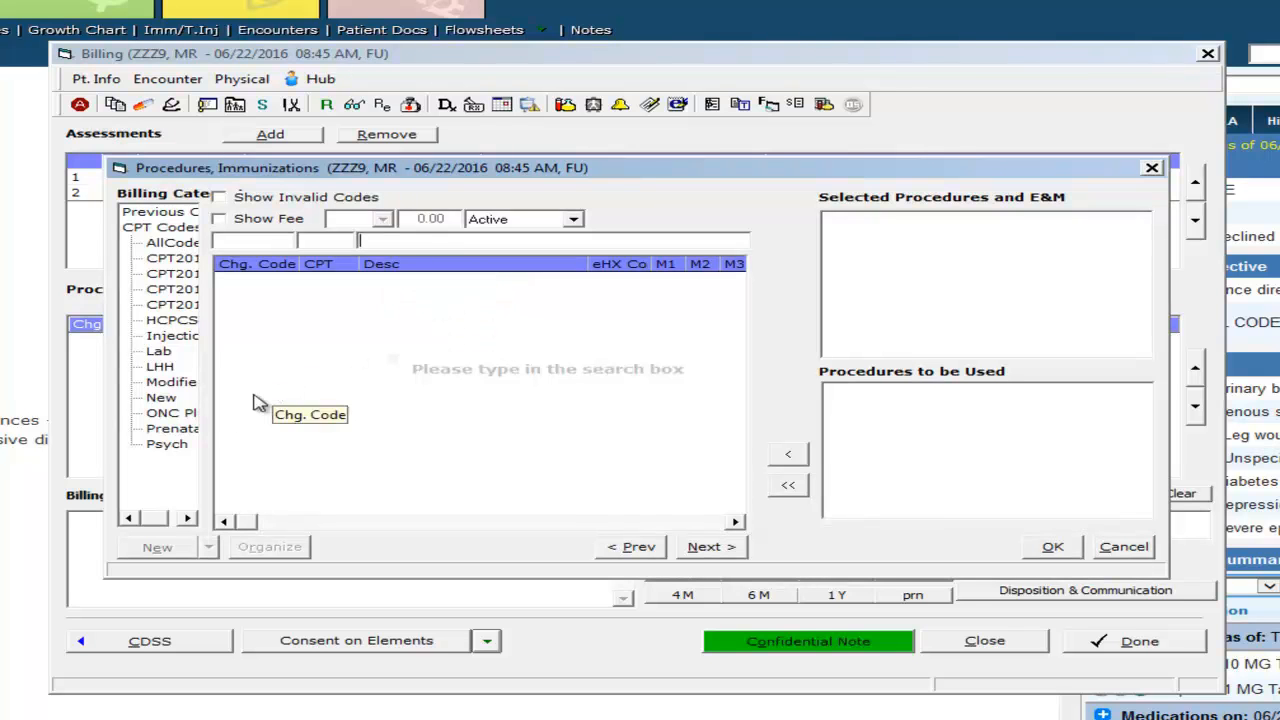
{"action": "left_click", "coordinate": [166, 449]}
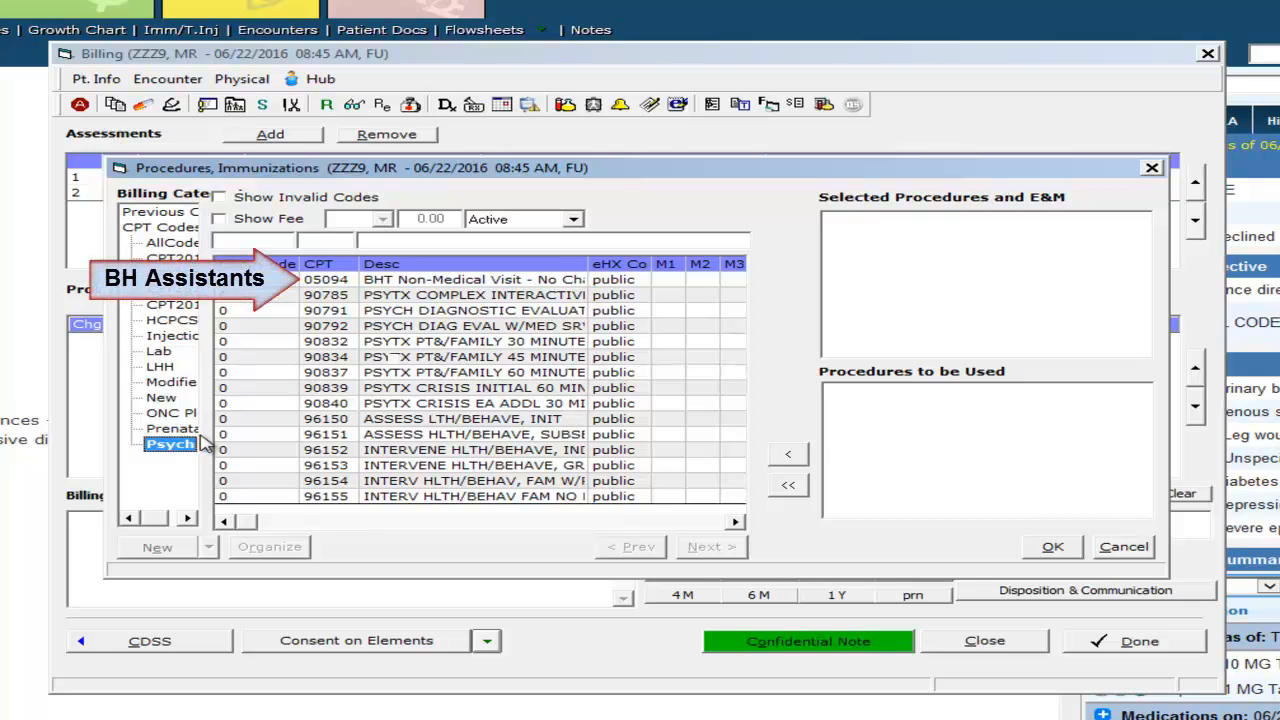
{"action": "double_click", "coordinate": [459, 283]}
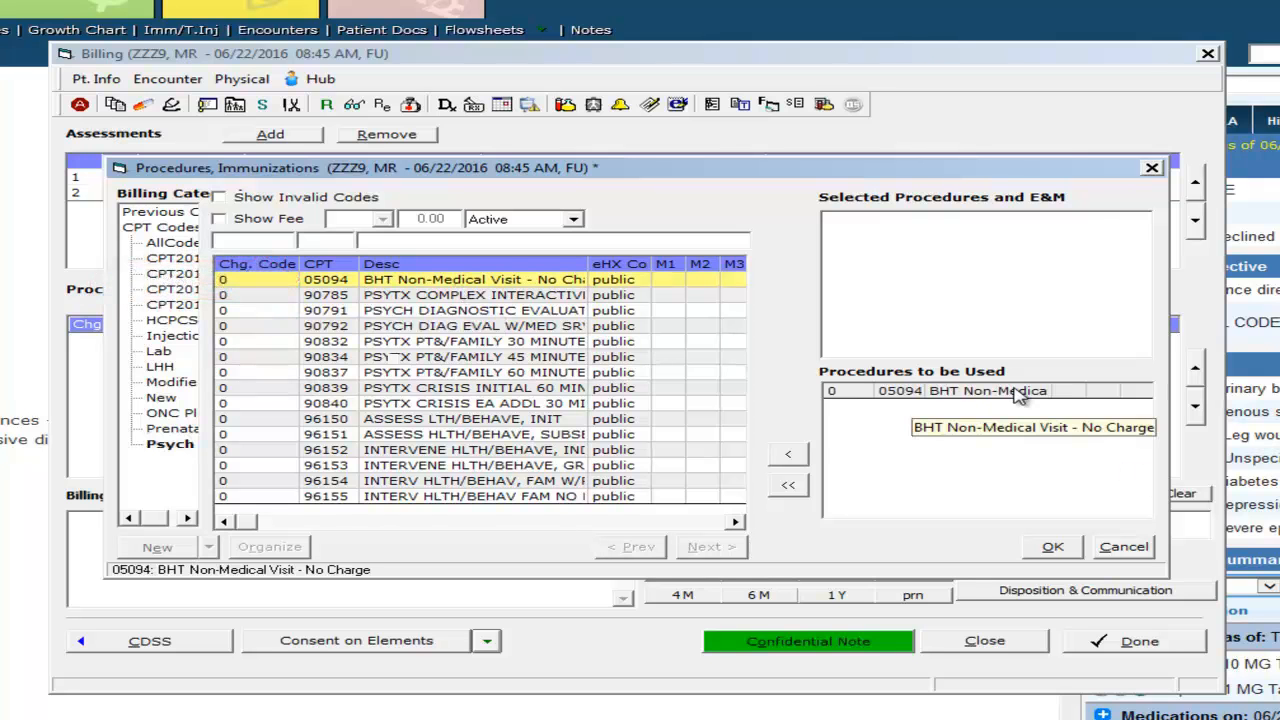
{"action": "left_click", "coordinate": [778, 452]}
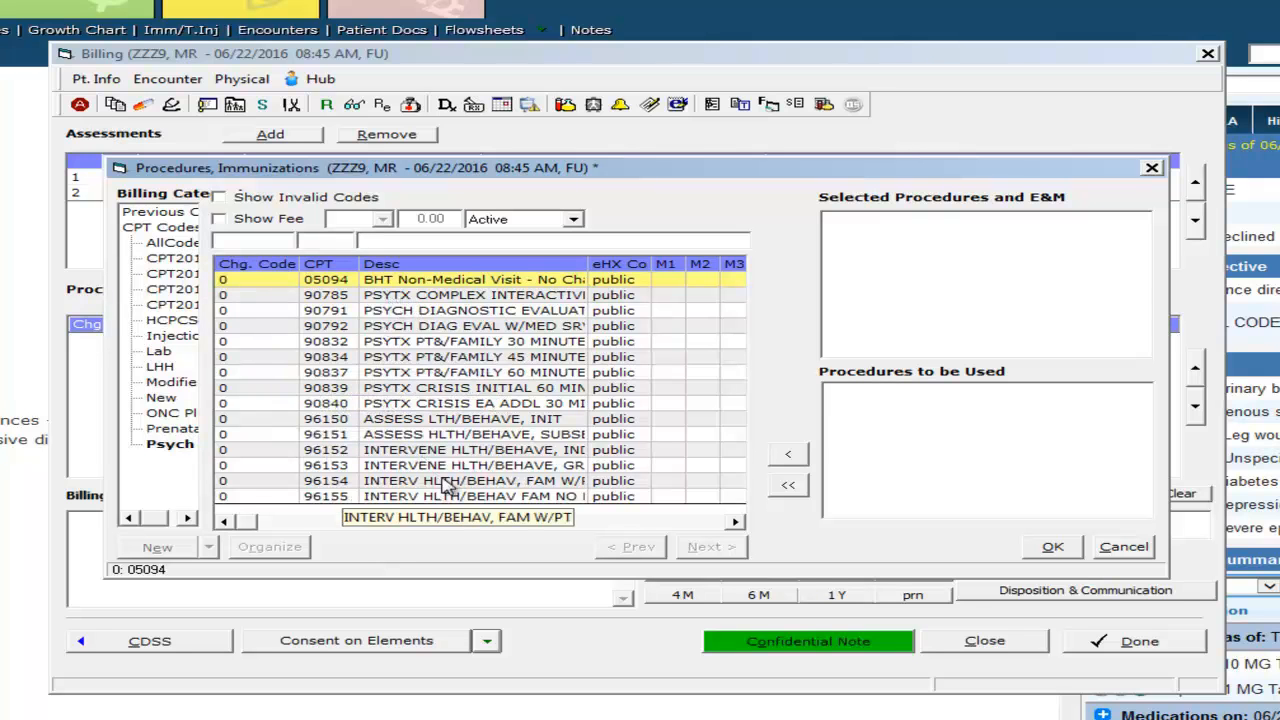
{"action": "double_click", "coordinate": [472, 466]}
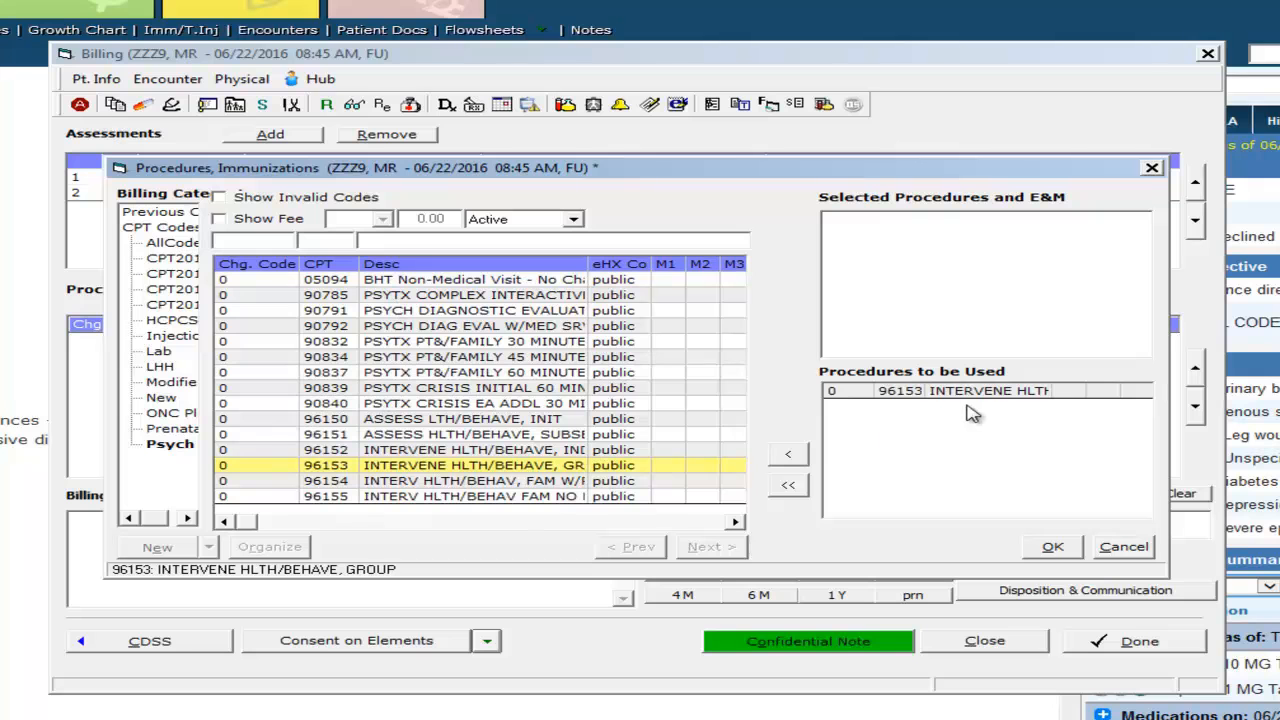
{"action": "left_click", "coordinate": [1041, 555]}
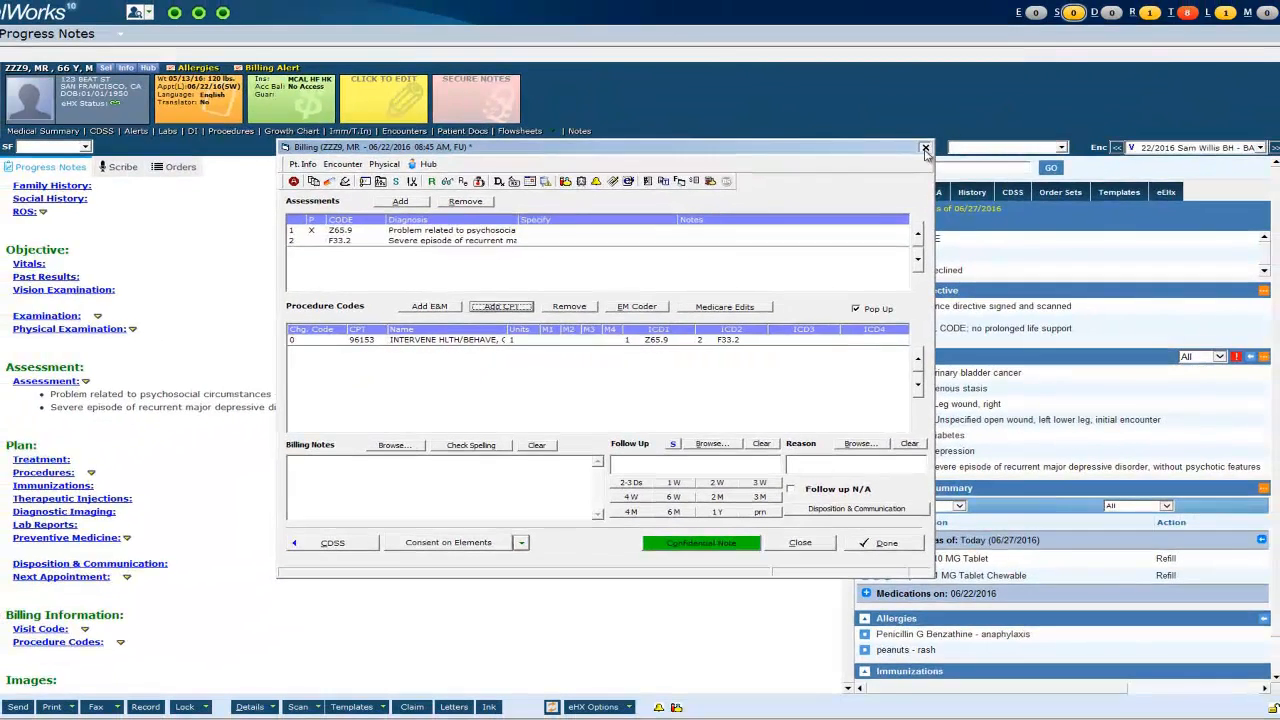
{"action": "left_click", "coordinate": [925, 148]}
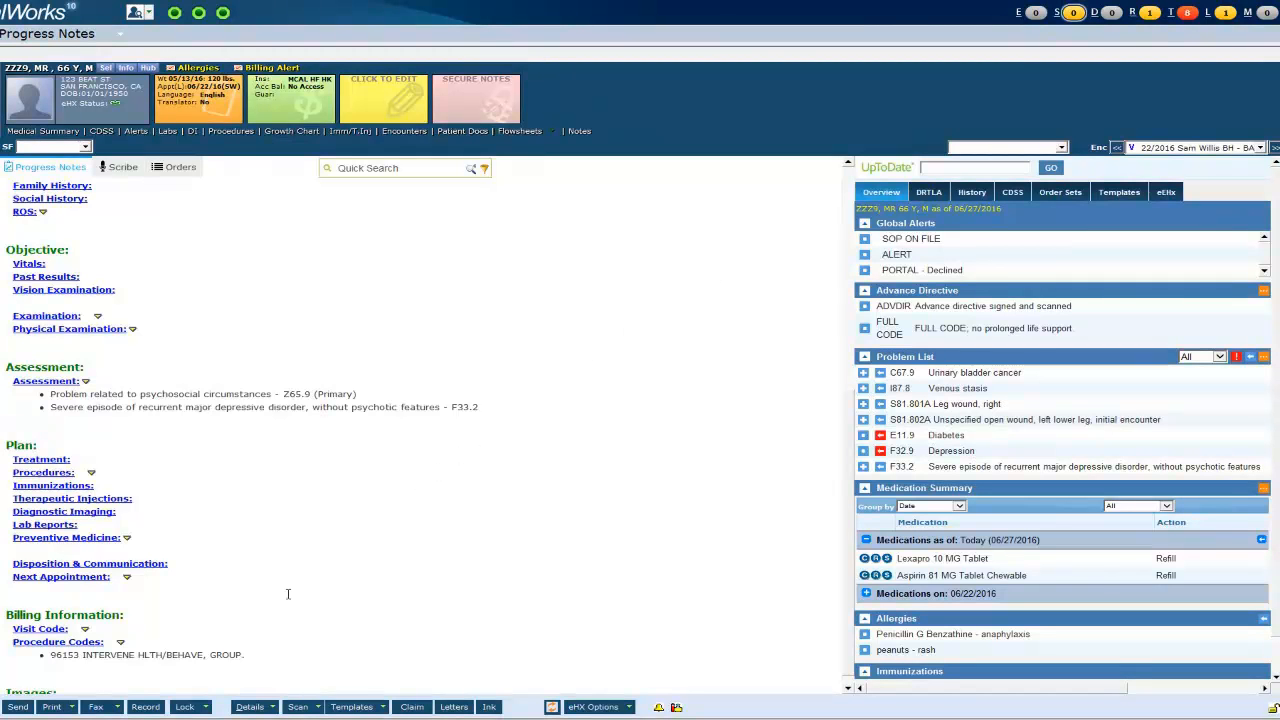
- Lock the progress note and change its Assigned To provider via Details
{"action": "left_click", "coordinate": [205, 708]}
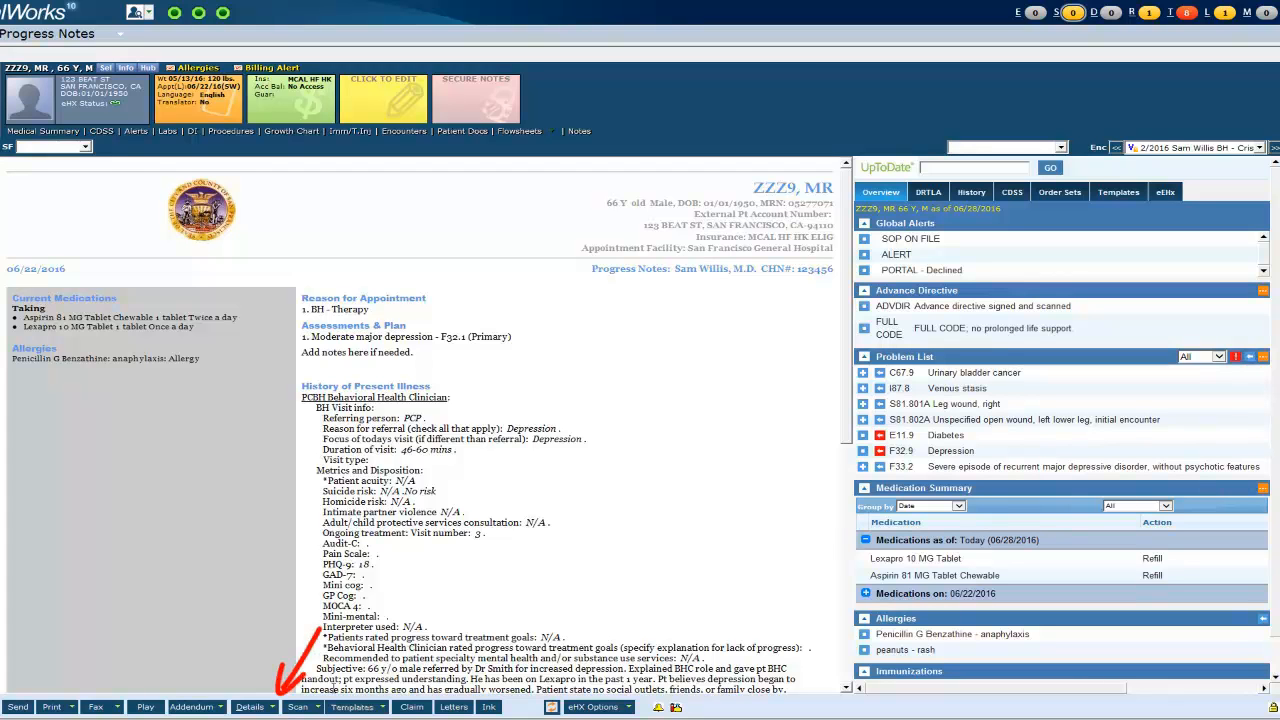
{"action": "left_click", "coordinate": [271, 707]}
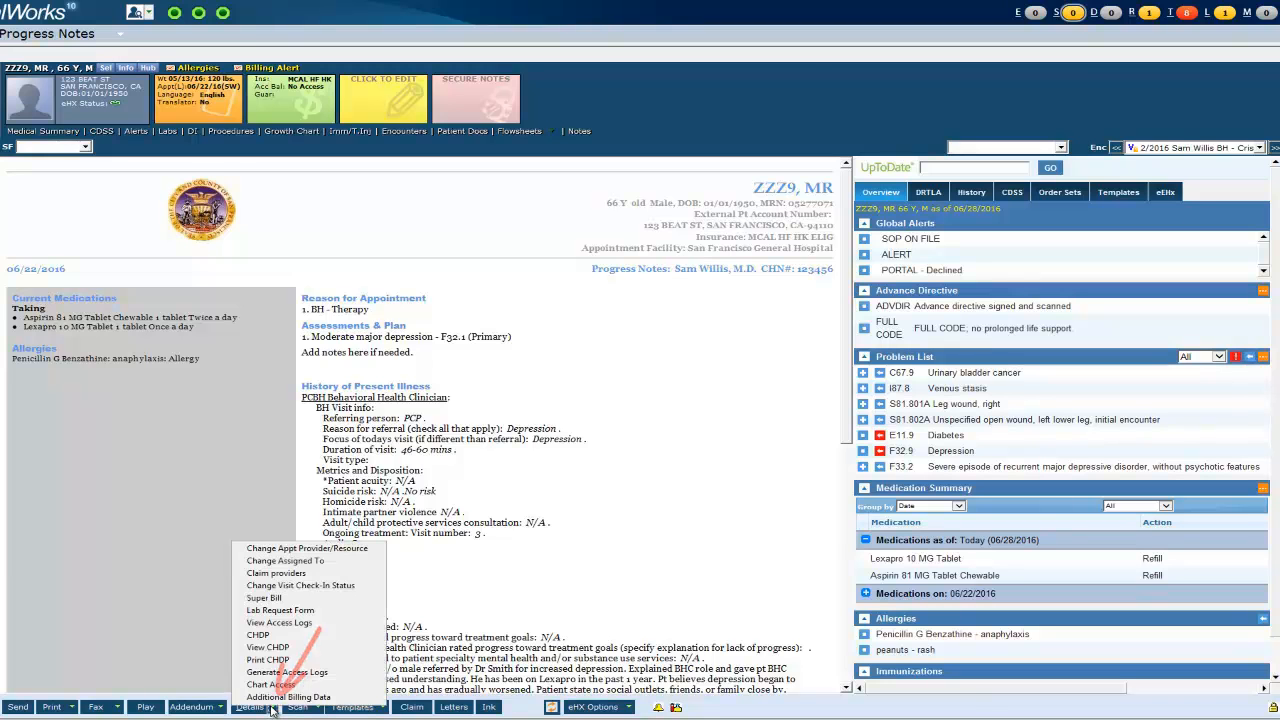
{"action": "left_click", "coordinate": [317, 563]}
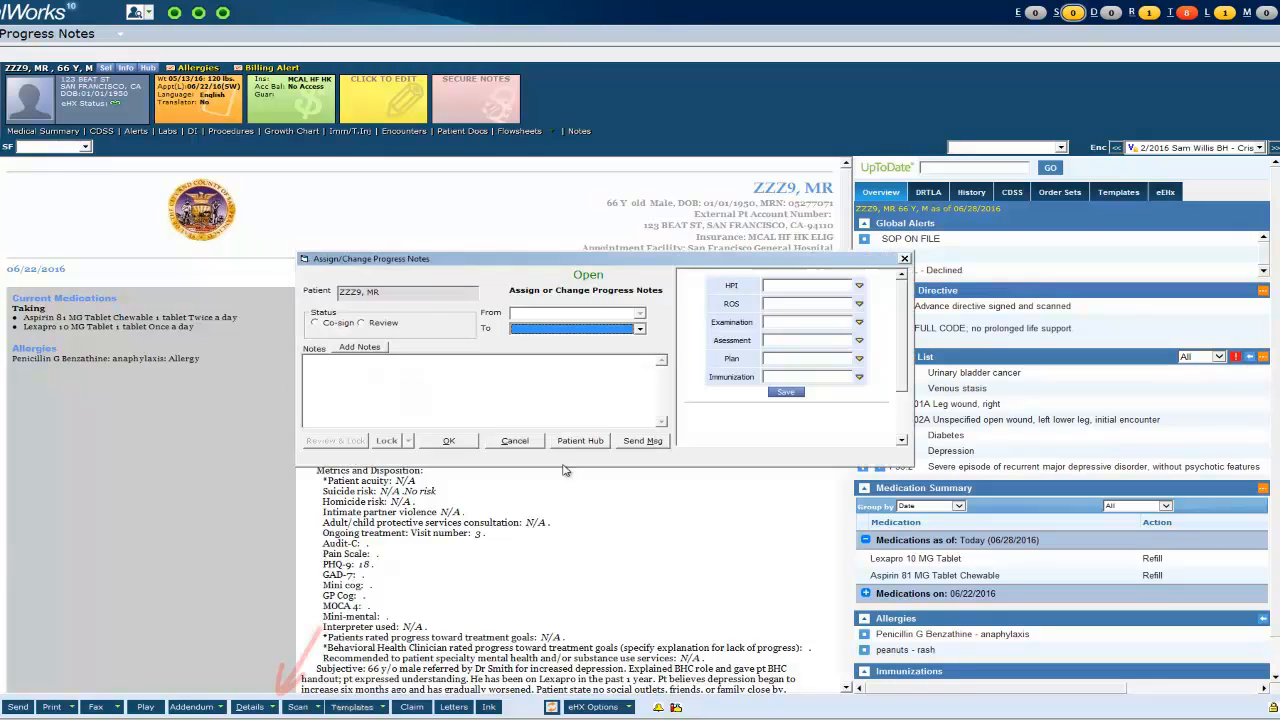
{"action": "left_click", "coordinate": [640, 329]}
{"action": "type", "text": "pak"}
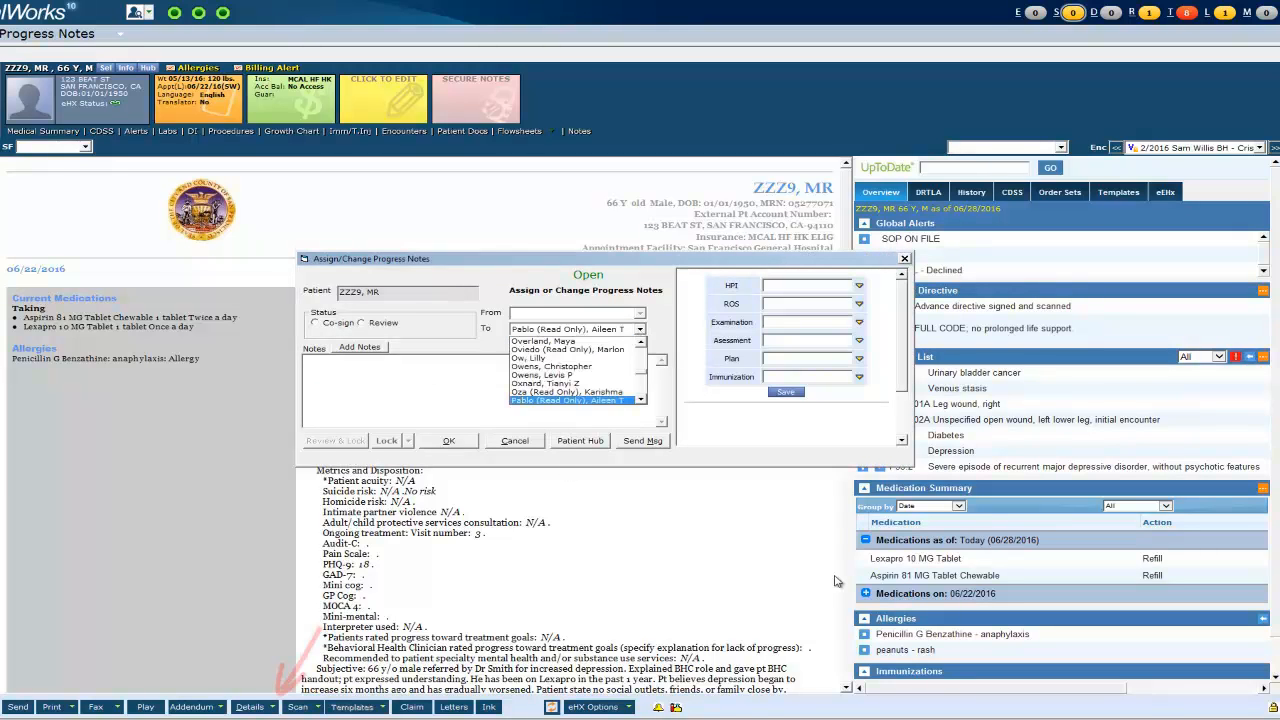
{"action": "left_click", "coordinate": [596, 360]}
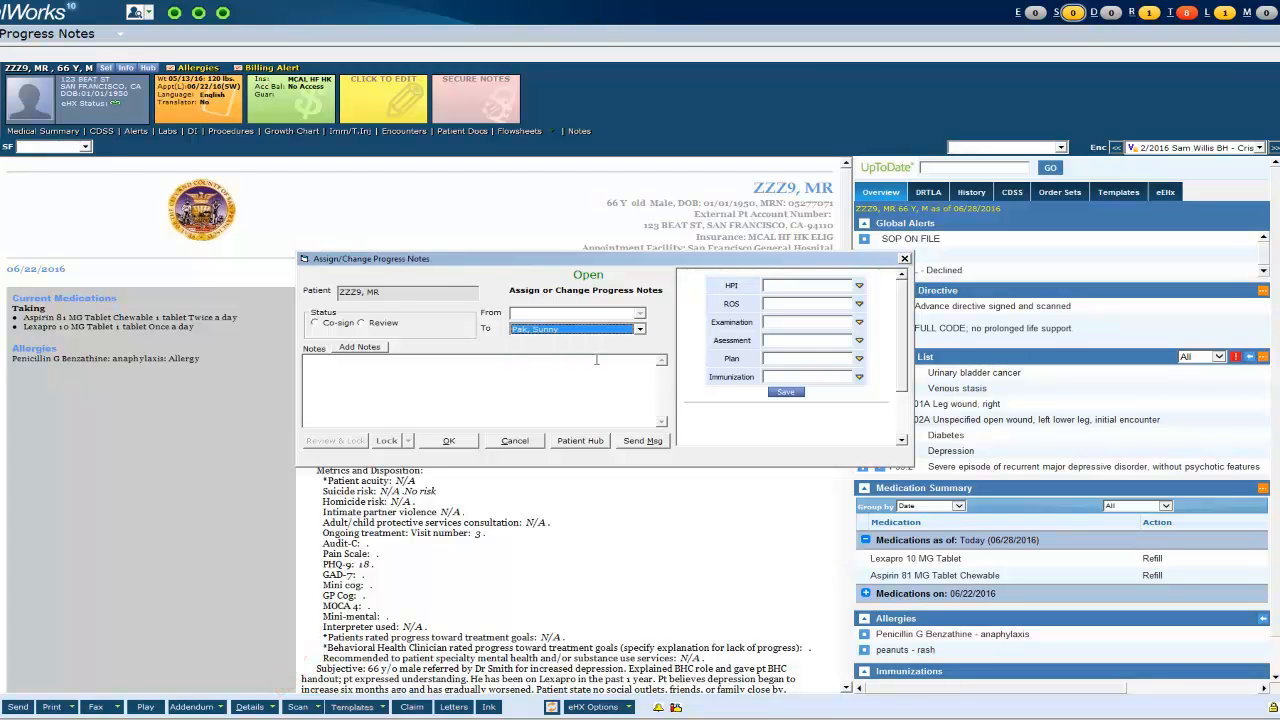
{"action": "left_click", "coordinate": [478, 448]}
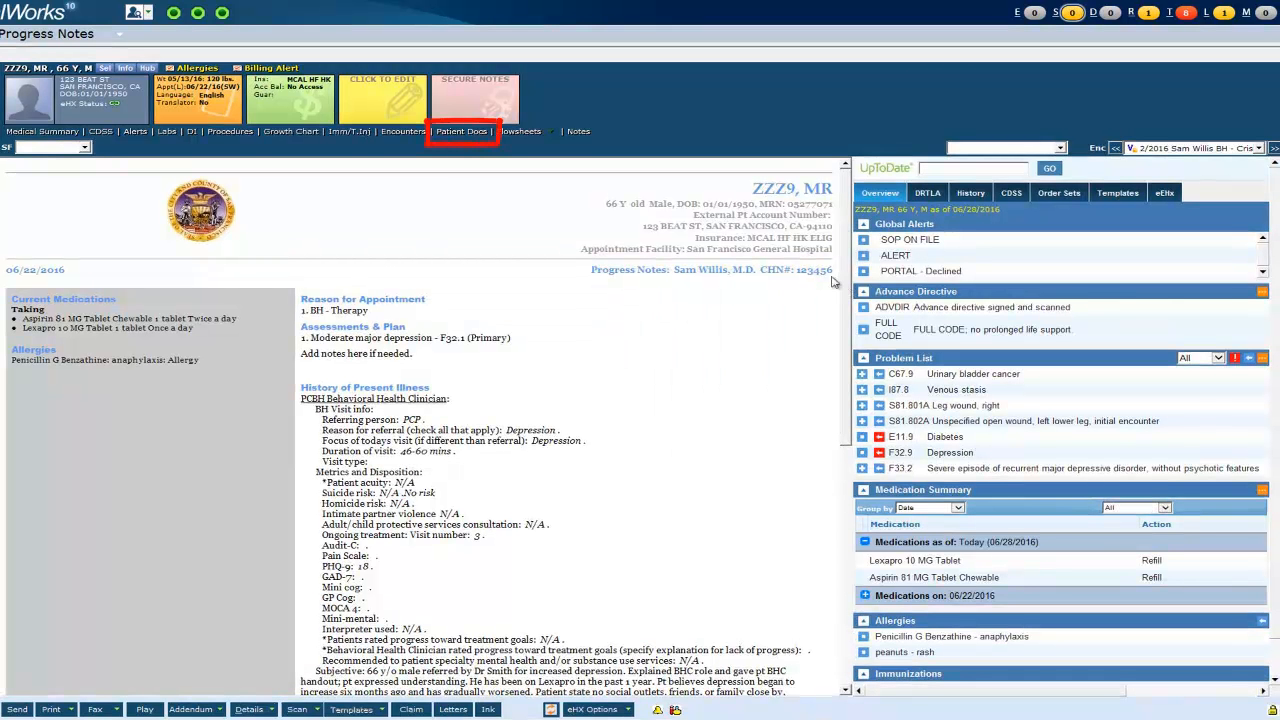
- Browse the Behavioral Health folder in Patient Docs, then close the documents window
{"action": "left_click", "coordinate": [474, 139]}
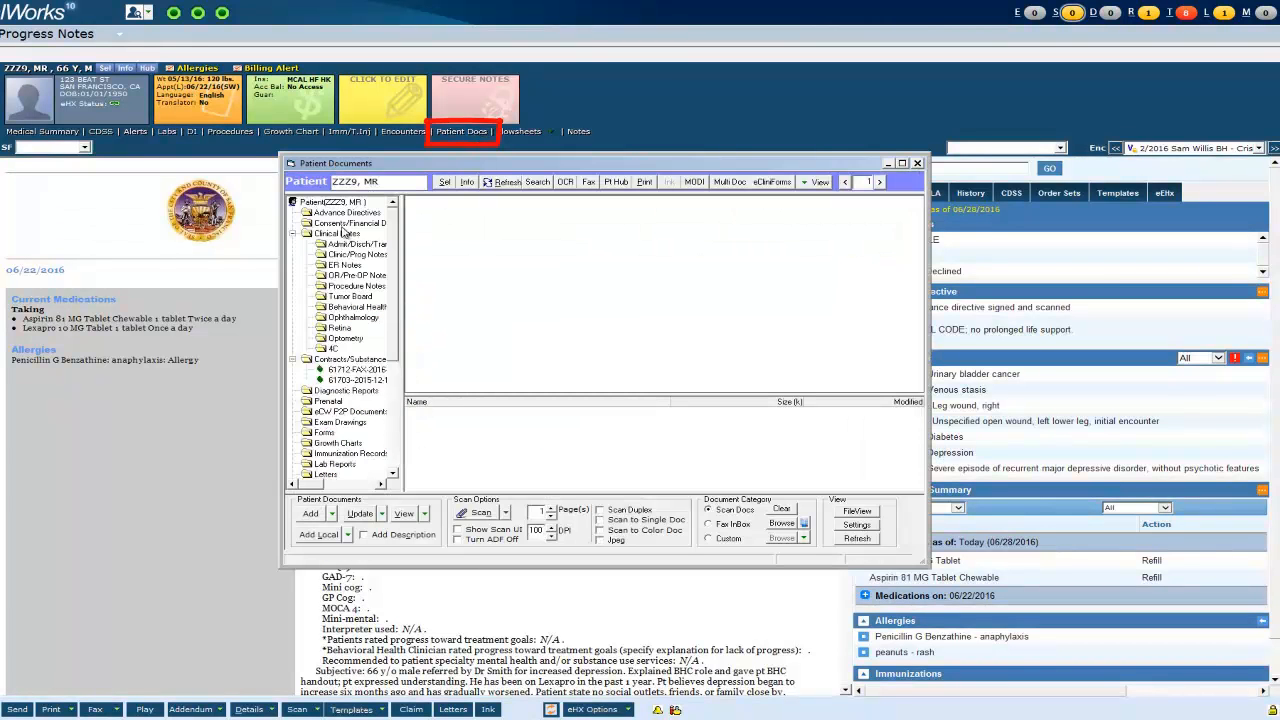
{"action": "left_click", "coordinate": [357, 307]}
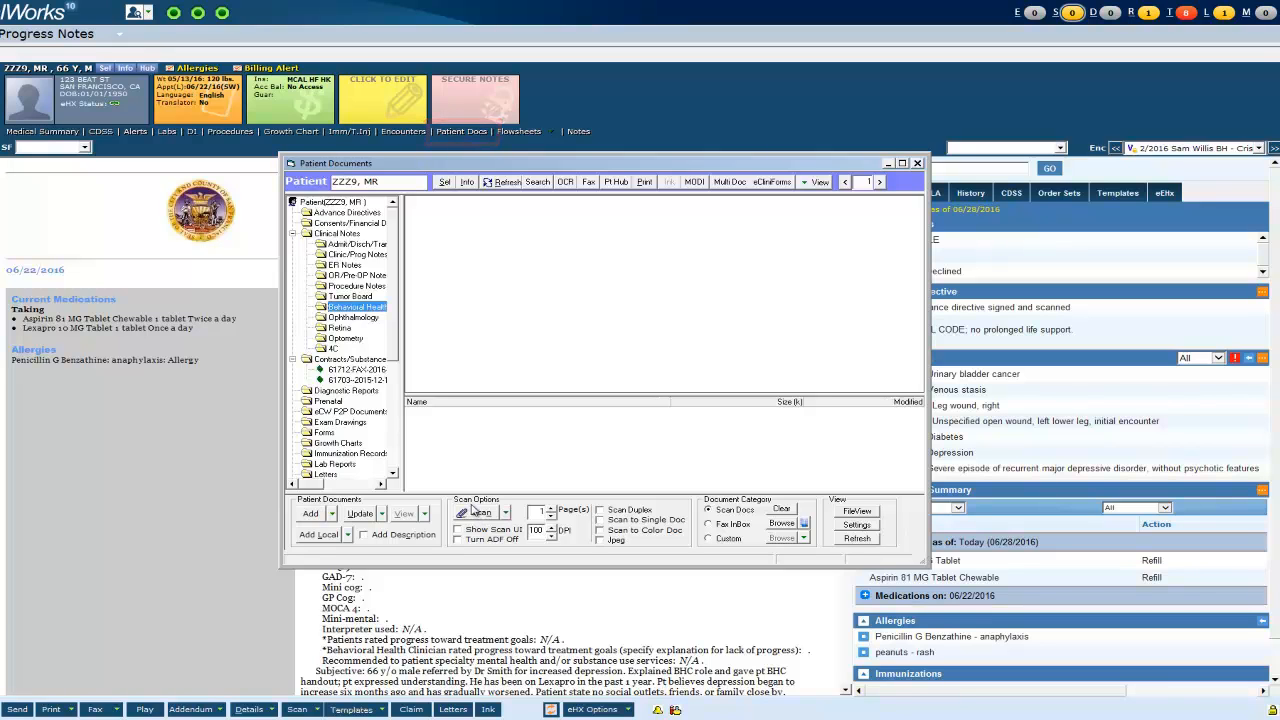
{"action": "left_click", "coordinate": [918, 163]}
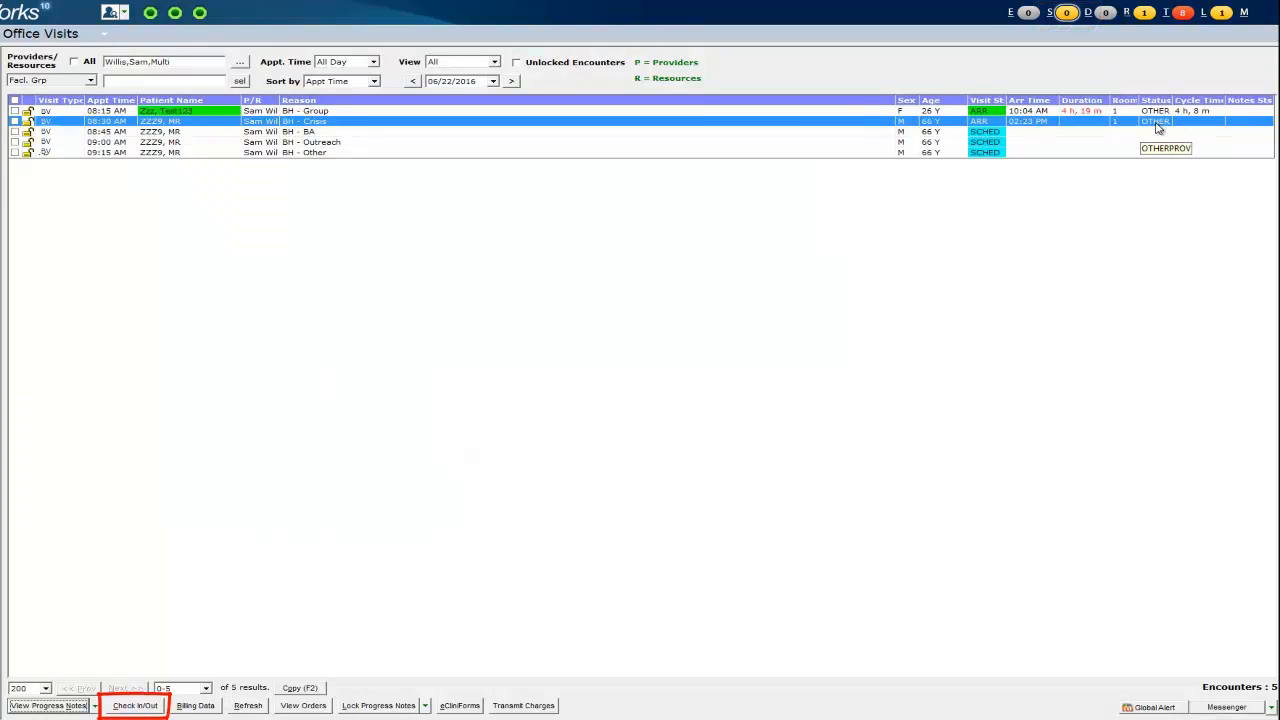
- Check out the 08:30 BH - Crisis visit with Time Out 02:24 PM
{"action": "left_click", "coordinate": [14, 121]}
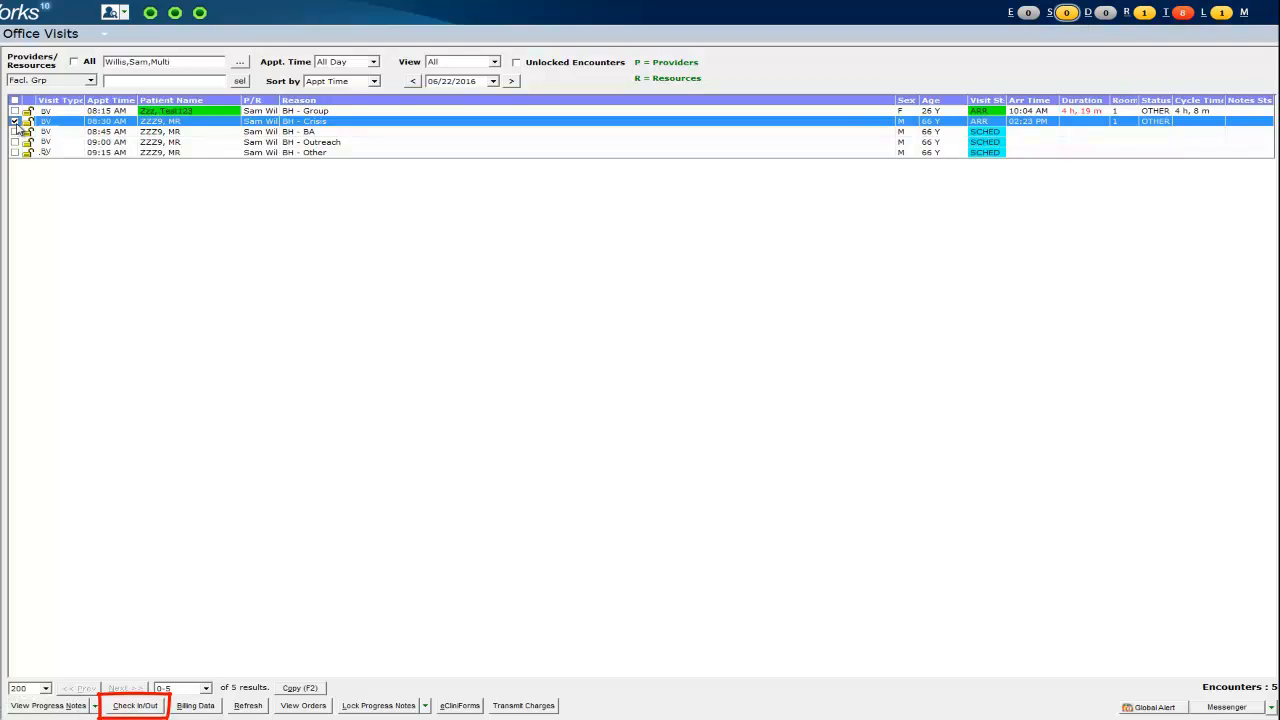
{"action": "left_click", "coordinate": [157, 707]}
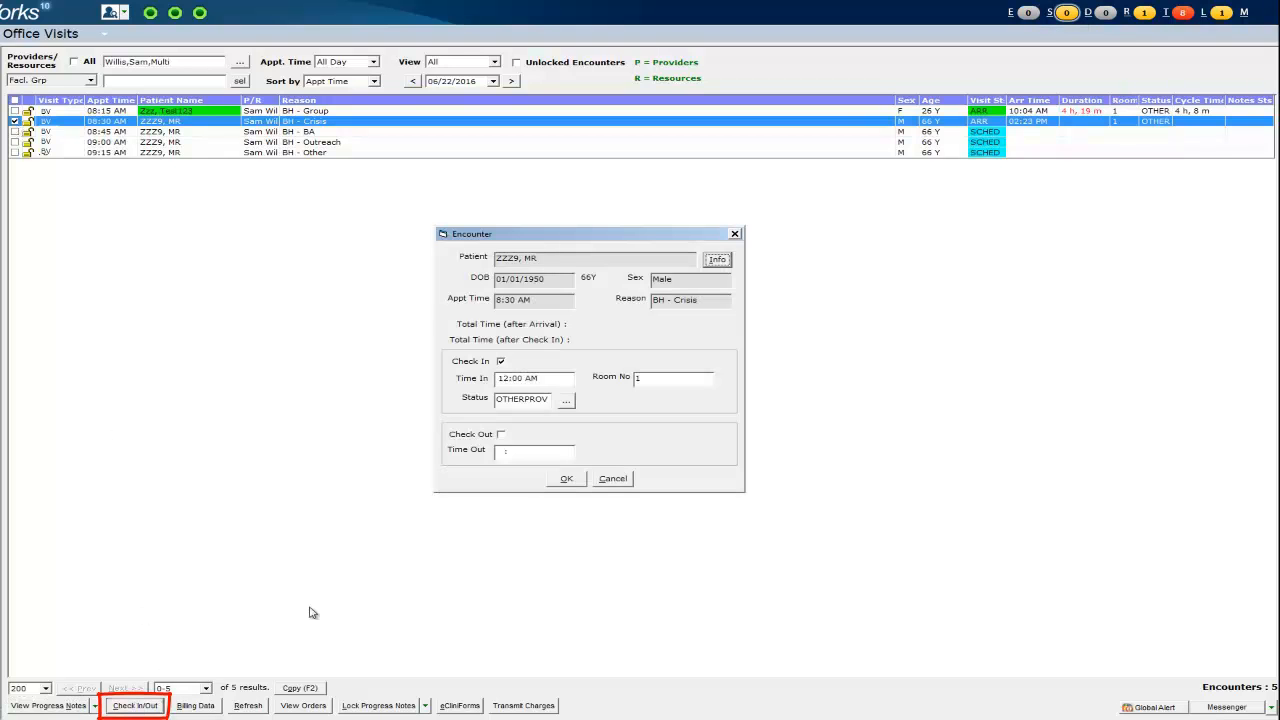
{"action": "left_click", "coordinate": [502, 435]}
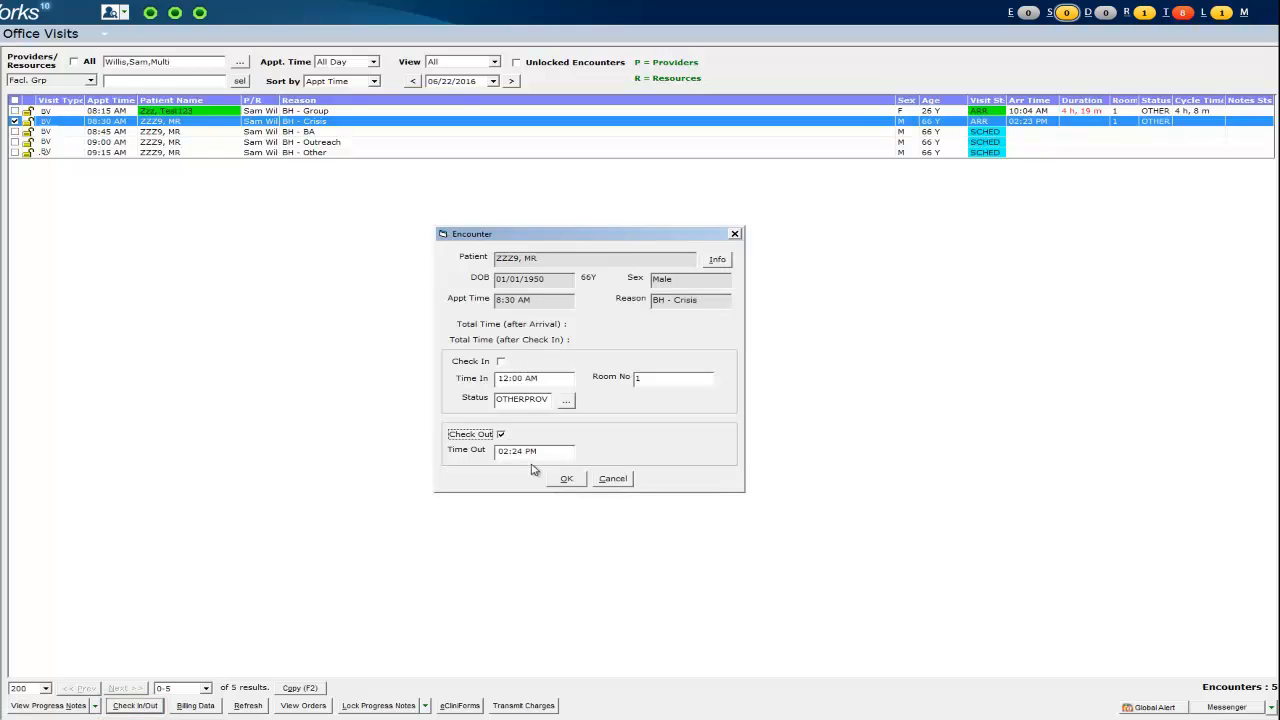
{"action": "left_click", "coordinate": [566, 479]}
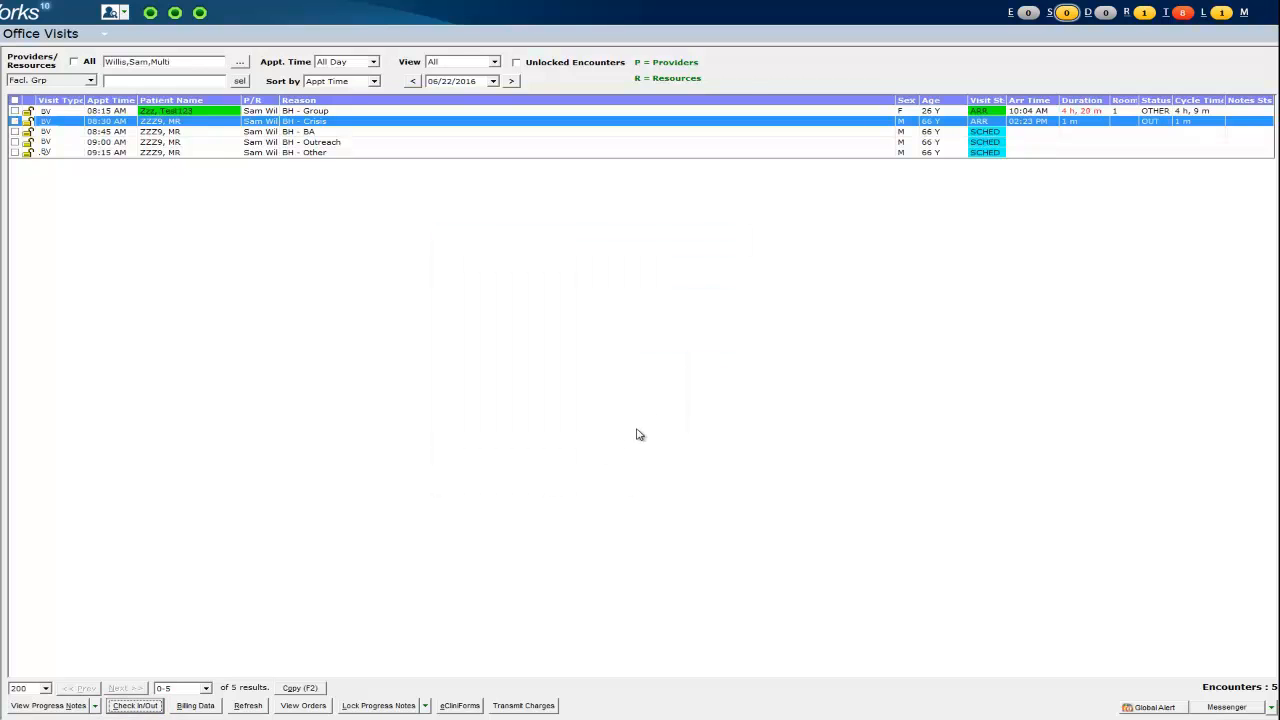
{"action": "left_click", "coordinate": [613, 152]}
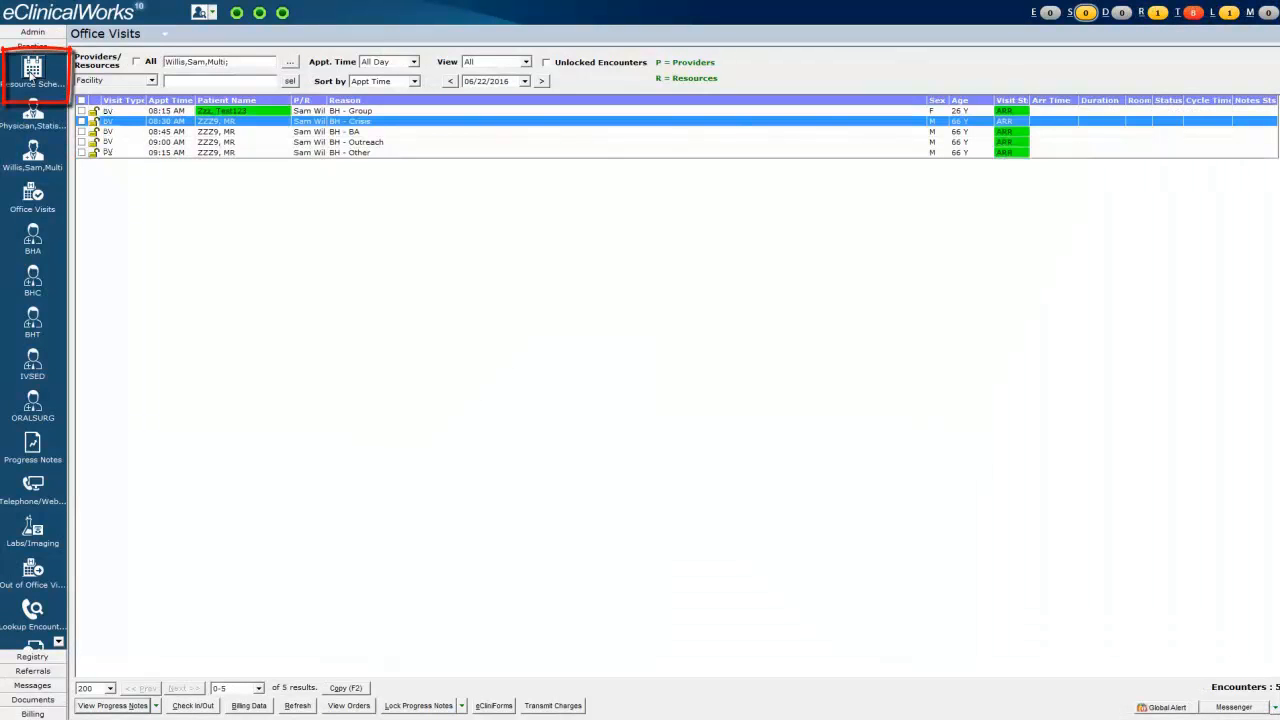
- In Resource Scheduler, change the 8:30 appointment to BH - Therapy with status CHK (Check Out)
{"action": "left_click", "coordinate": [33, 72]}
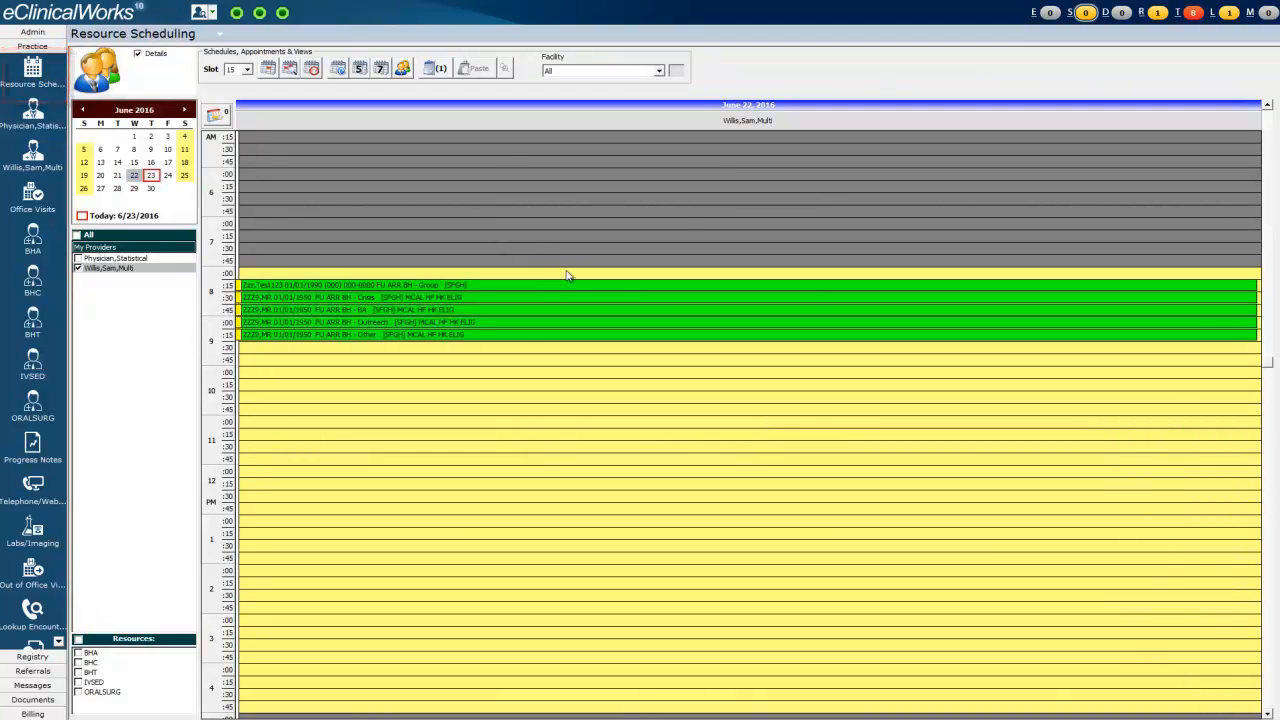
{"action": "double_click", "coordinate": [641, 300]}
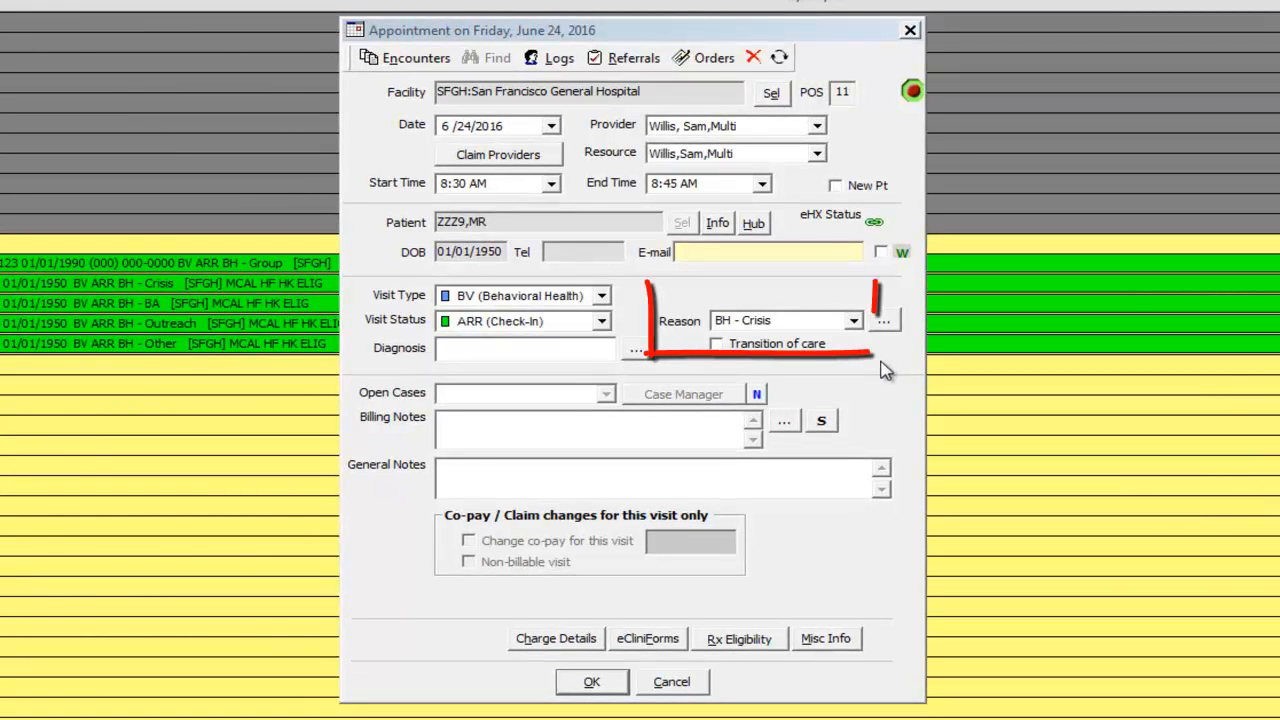
{"action": "double_click", "coordinate": [766, 320]}
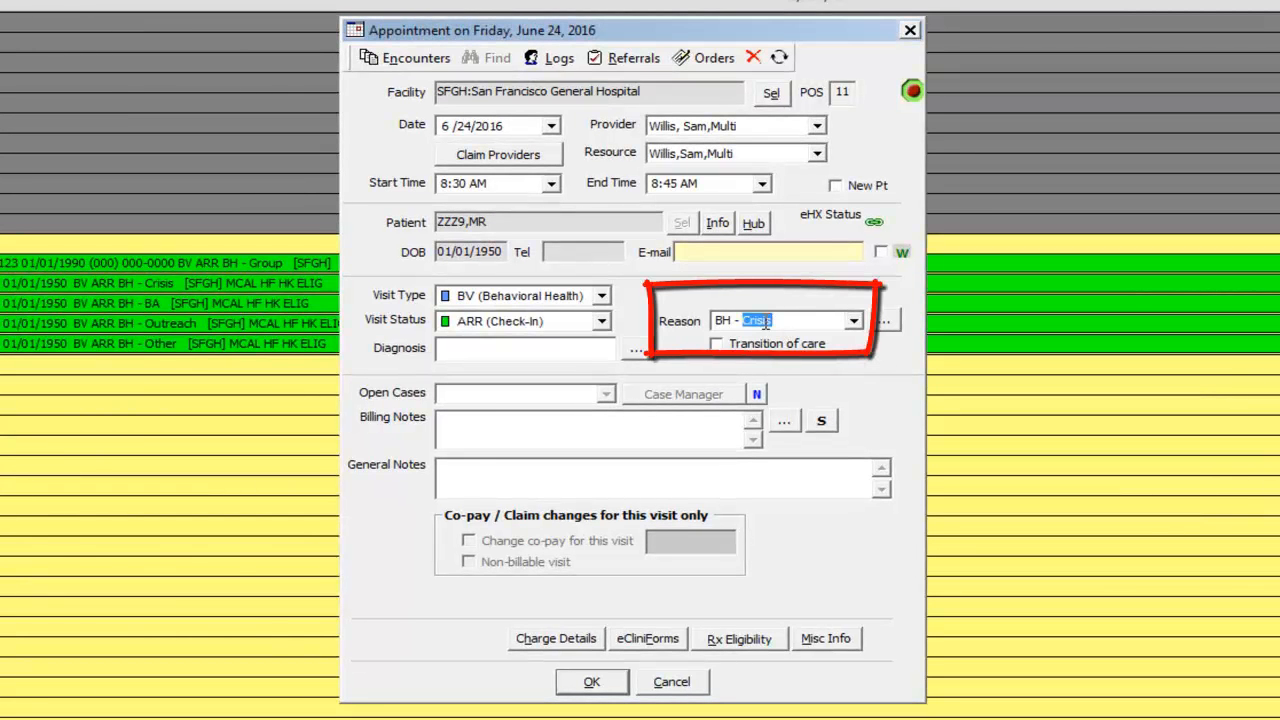
{"action": "type", "text": "Therapy"}
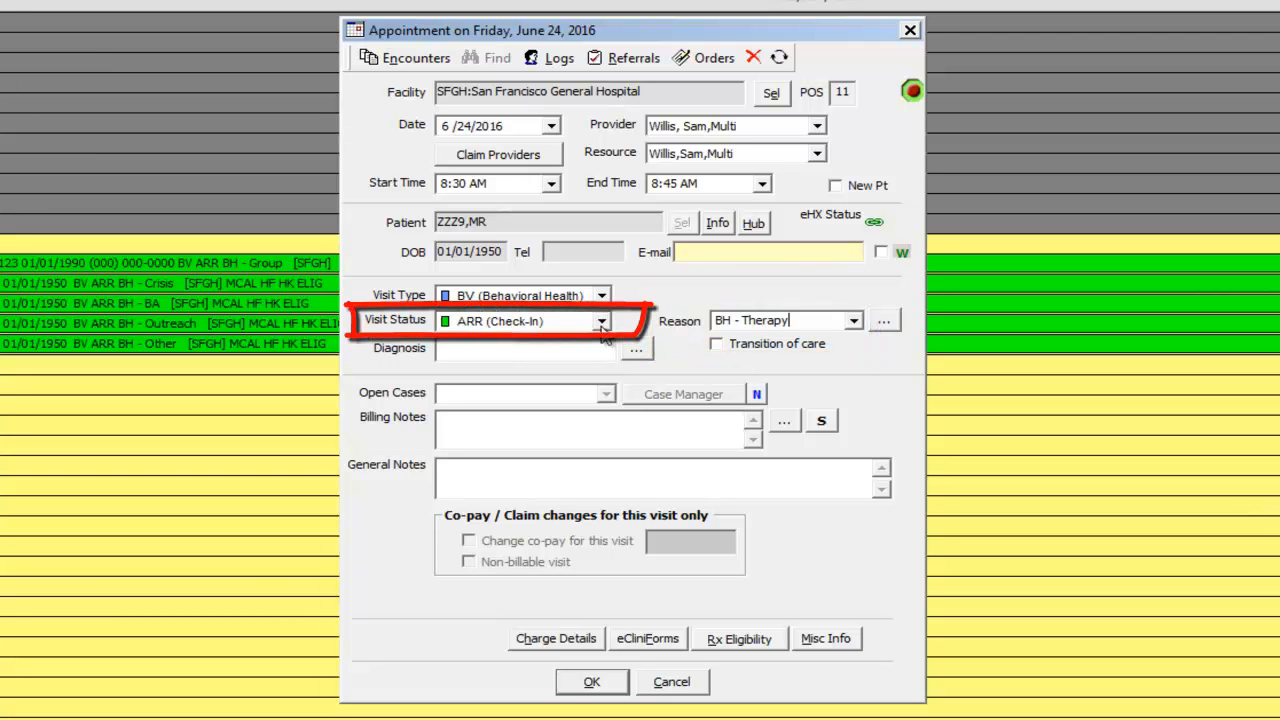
{"action": "left_click", "coordinate": [601, 322]}
{"action": "left_click", "coordinate": [602, 326]}
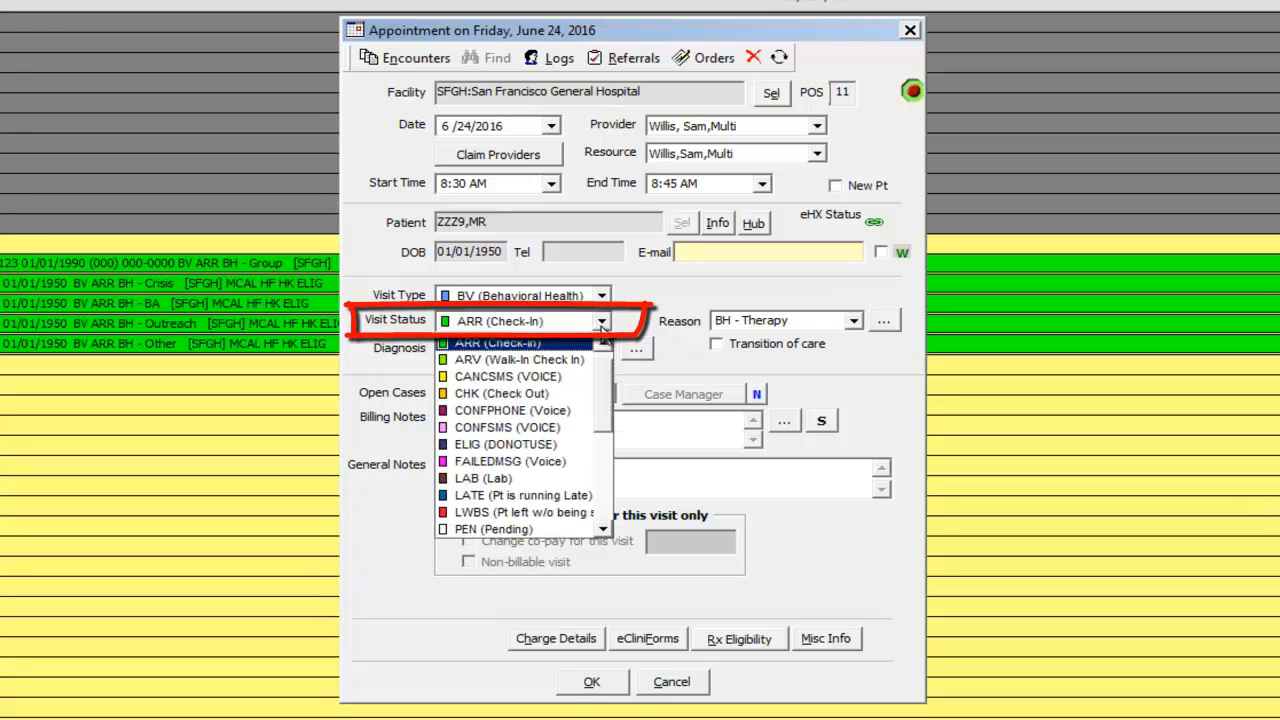
{"action": "left_click", "coordinate": [568, 396]}
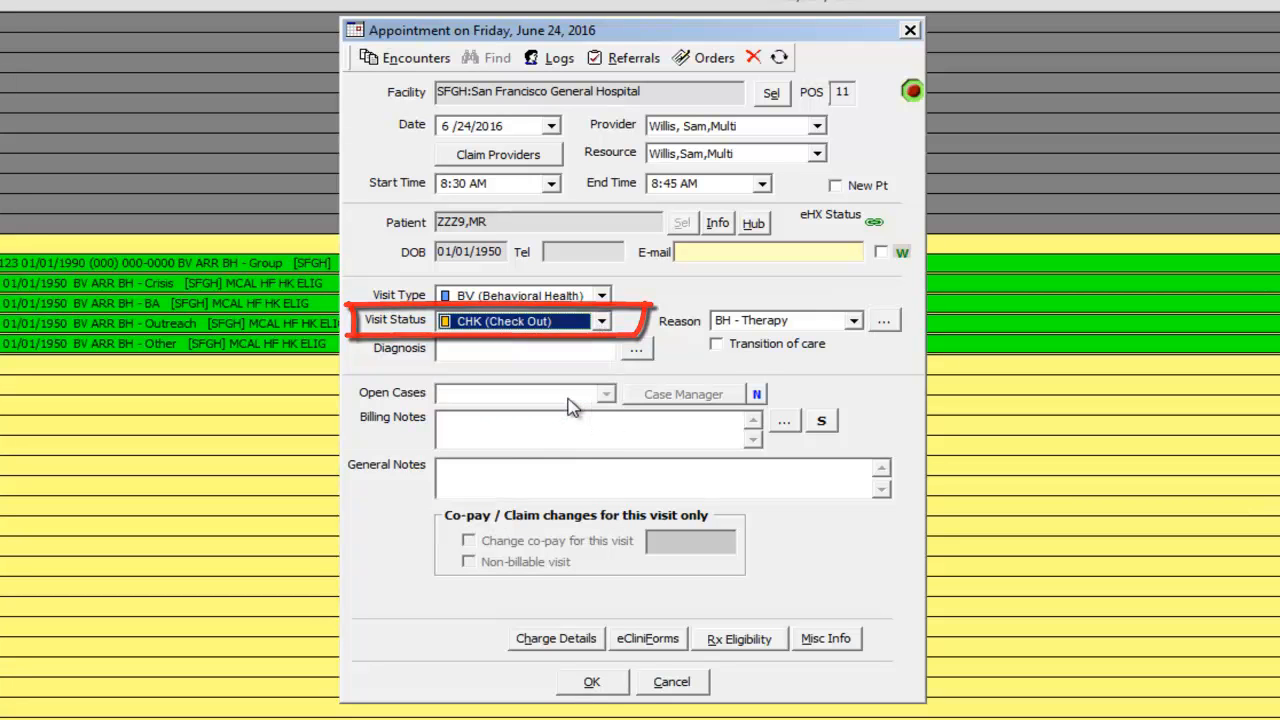
{"action": "left_click", "coordinate": [590, 682]}
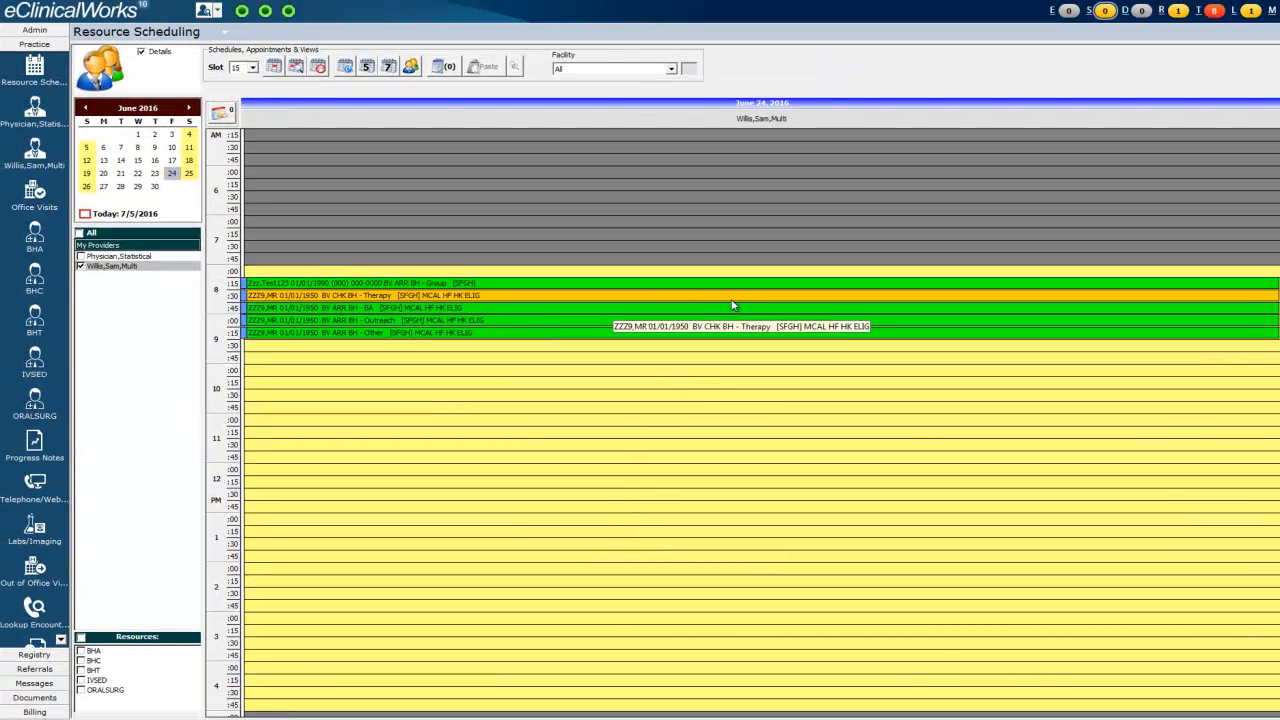
{"action": "left_click", "coordinate": [1105, 13]}
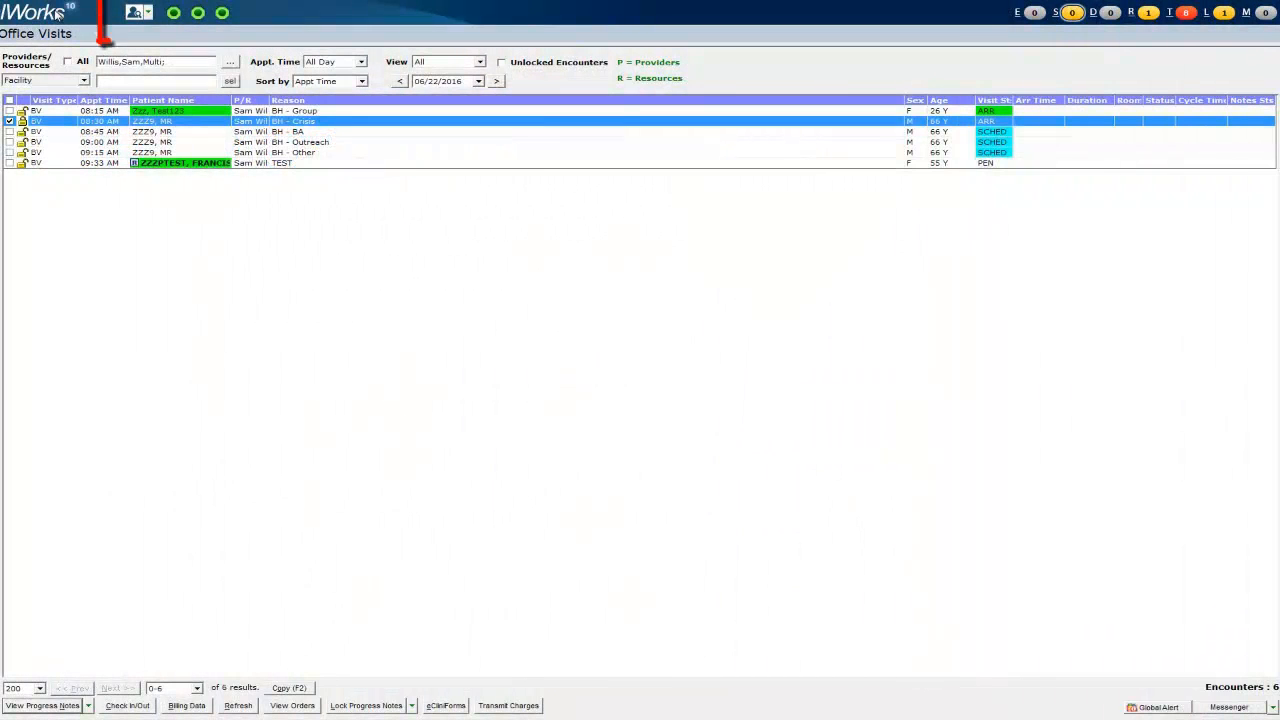
- Search for the test patient by Name, open their Patient Hub, and start a New Tel Enc
{"action": "left_click", "coordinate": [135, 20]}
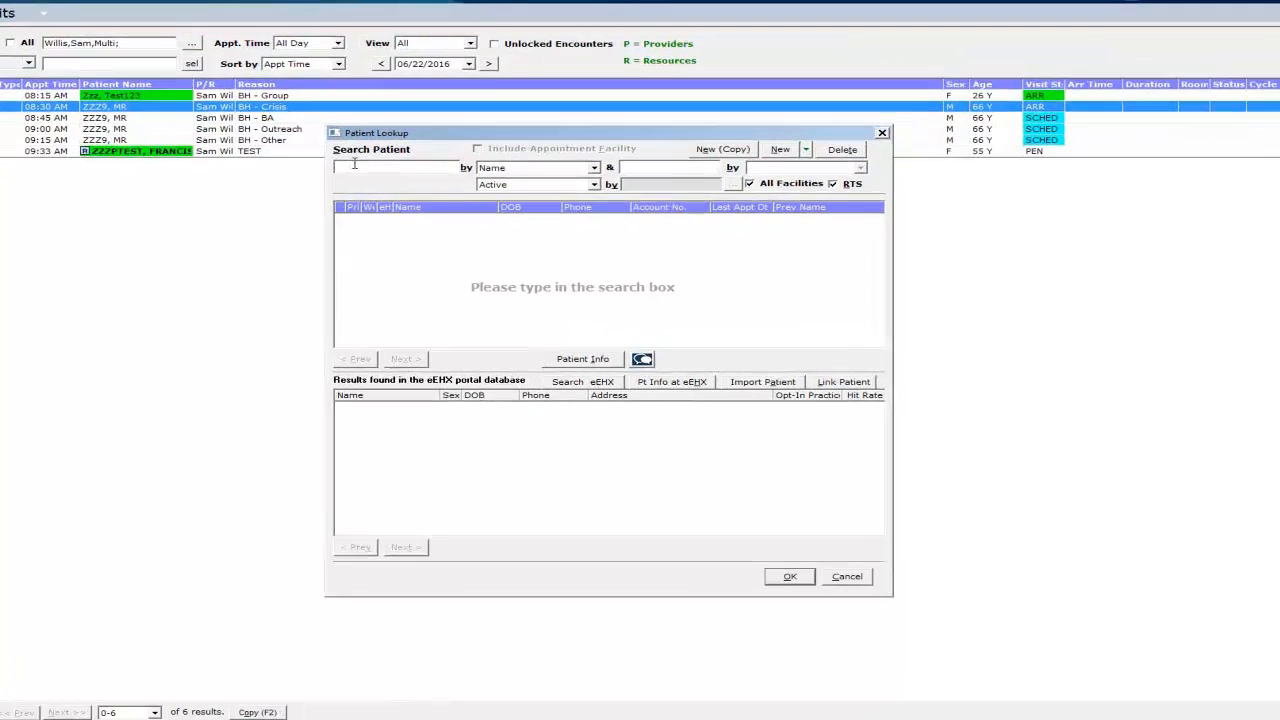
{"action": "left_click", "coordinate": [510, 168]}
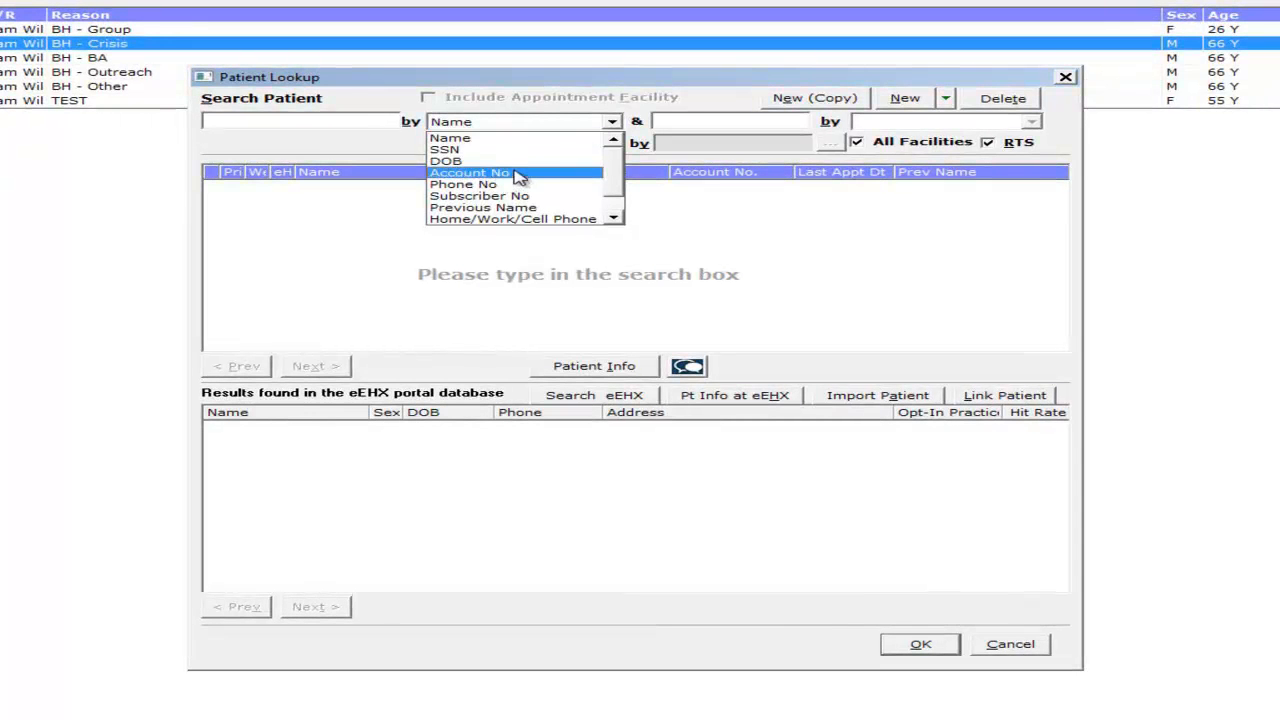
{"action": "left_click", "coordinate": [361, 121]}
{"action": "left_click", "coordinate": [361, 121]}
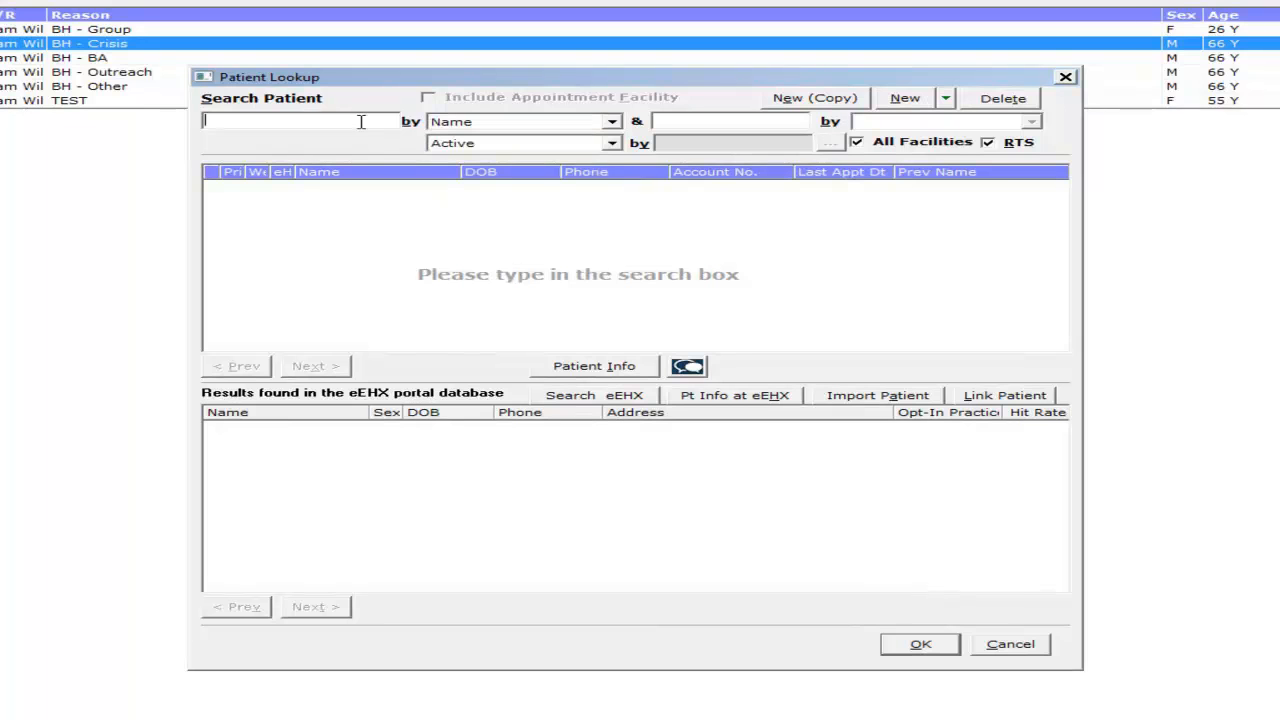
{"action": "type", "text": "zzz"}
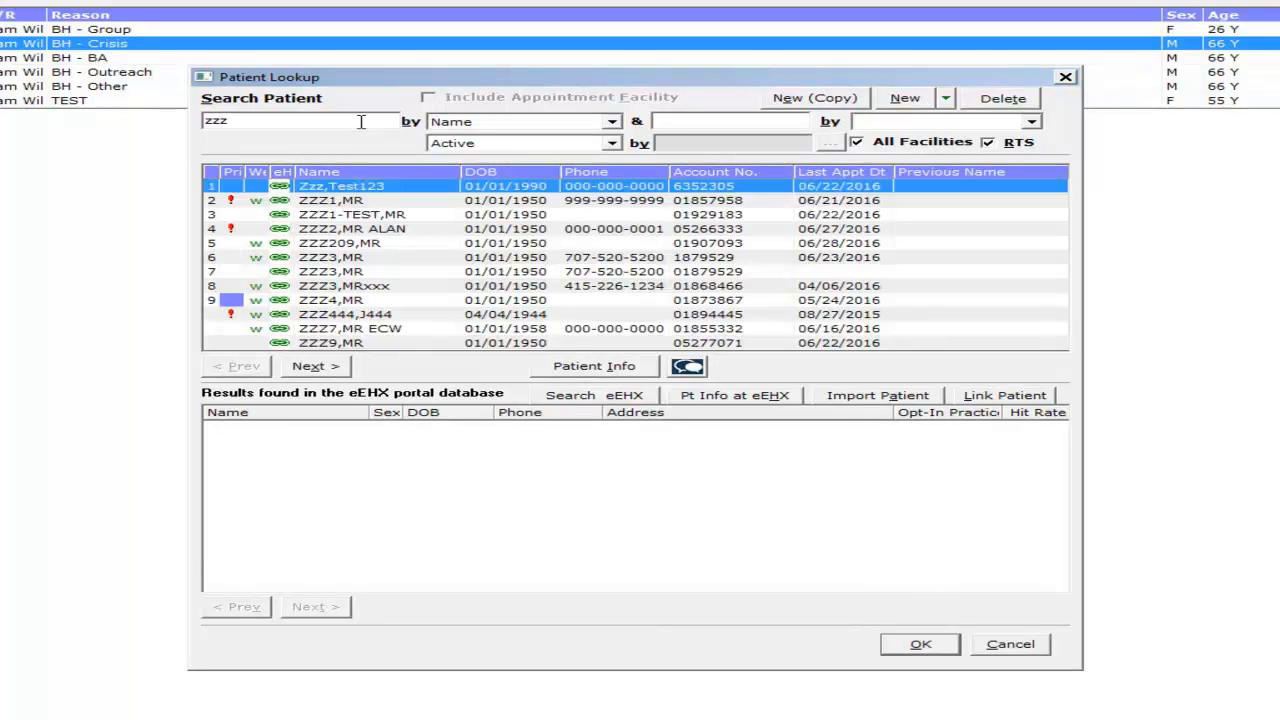
{"action": "type", "text": "9"}
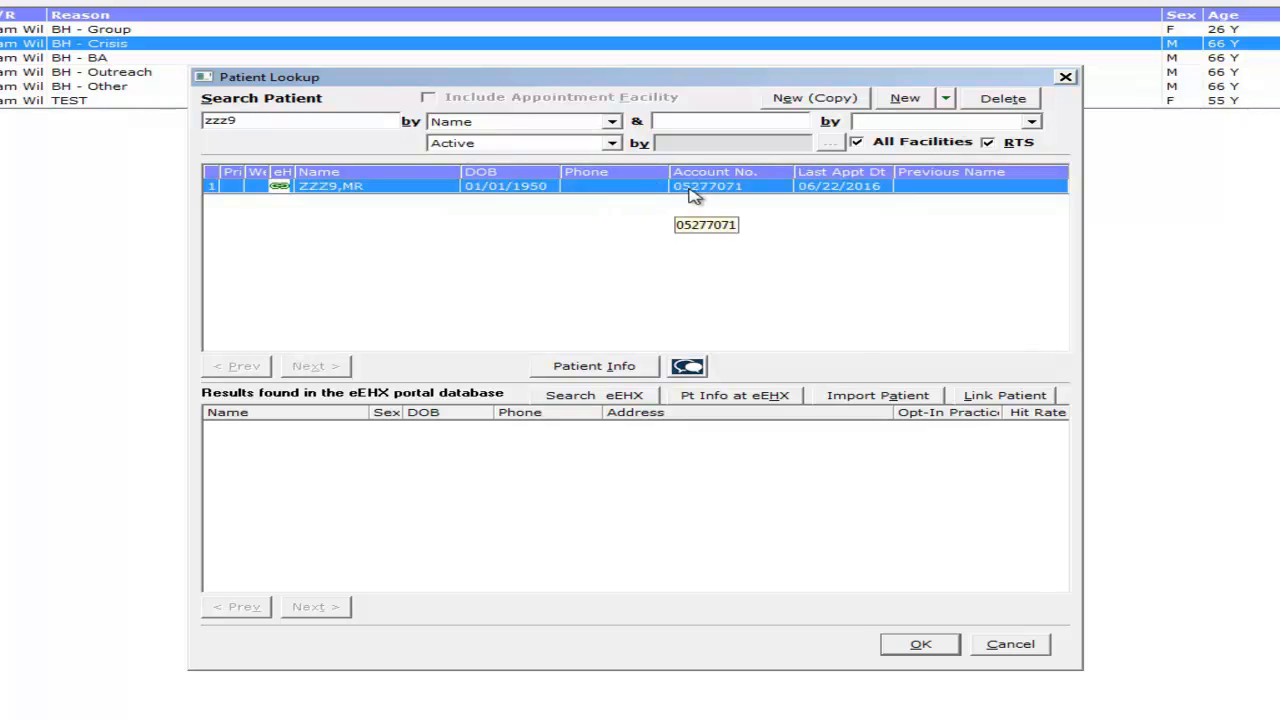
{"action": "left_click", "coordinate": [902, 648]}
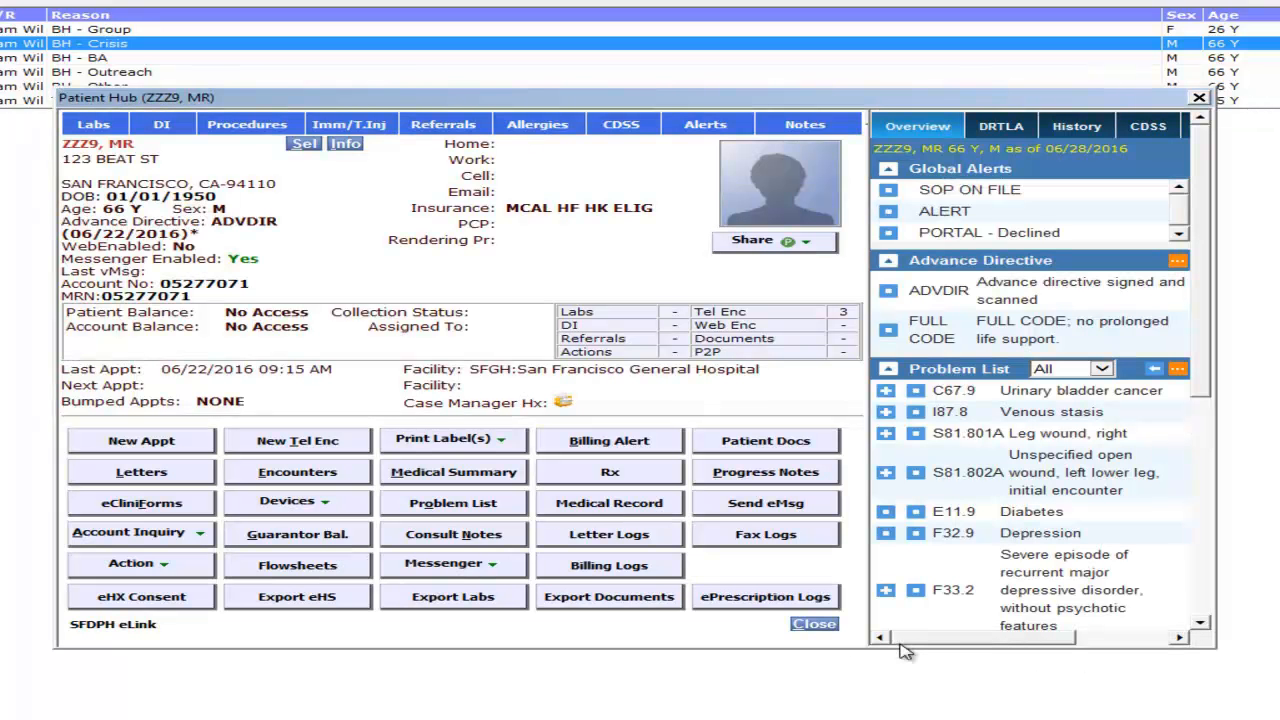
{"action": "left_click", "coordinate": [294, 446]}
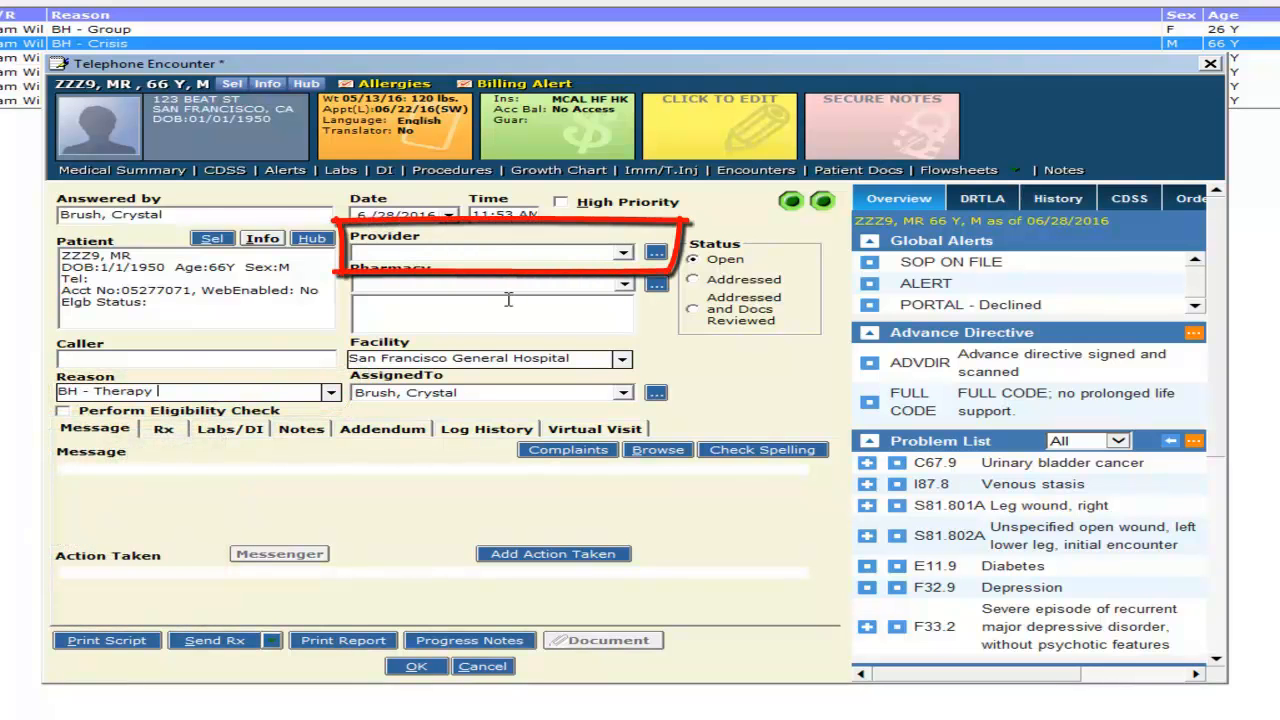
- Set the treating clinician as the encounter's provider and open the Virtual Visit Subjective note
{"action": "left_click", "coordinate": [656, 252]}
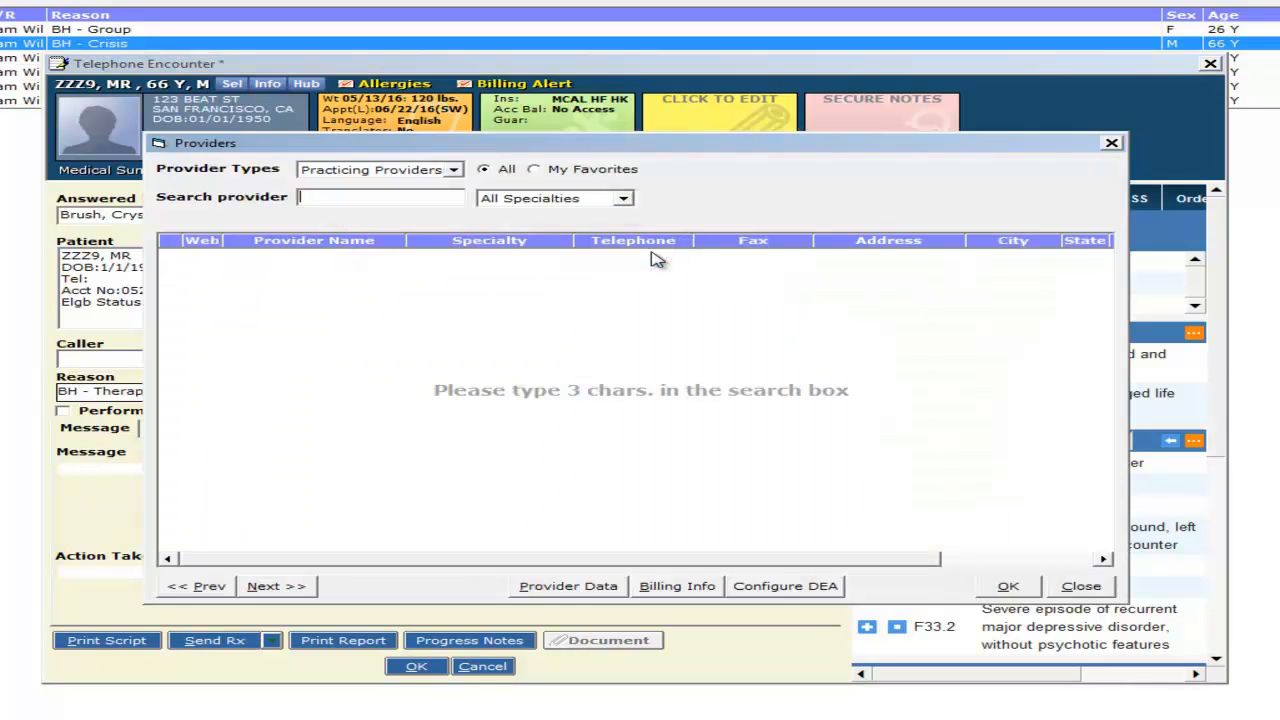
{"action": "left_click", "coordinate": [402, 195]}
{"action": "type", "text": "willis"}
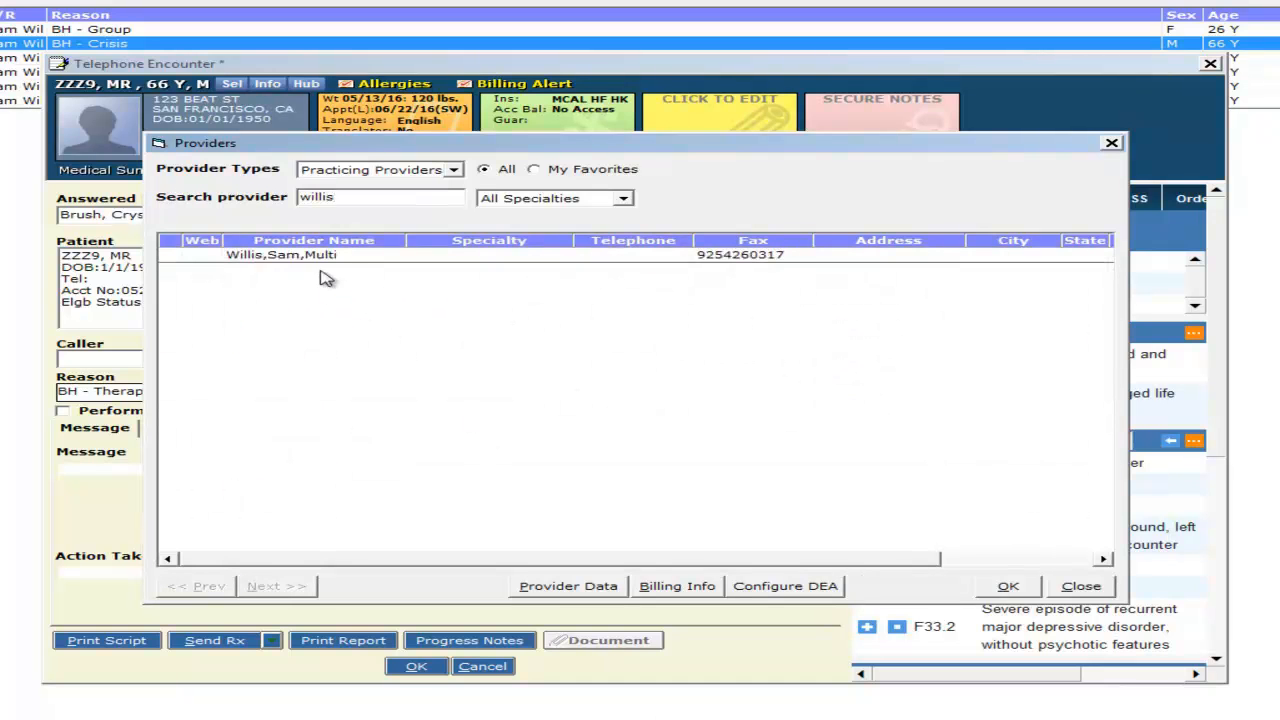
{"action": "left_click", "coordinate": [328, 256]}
{"action": "left_click", "coordinate": [1010, 587]}
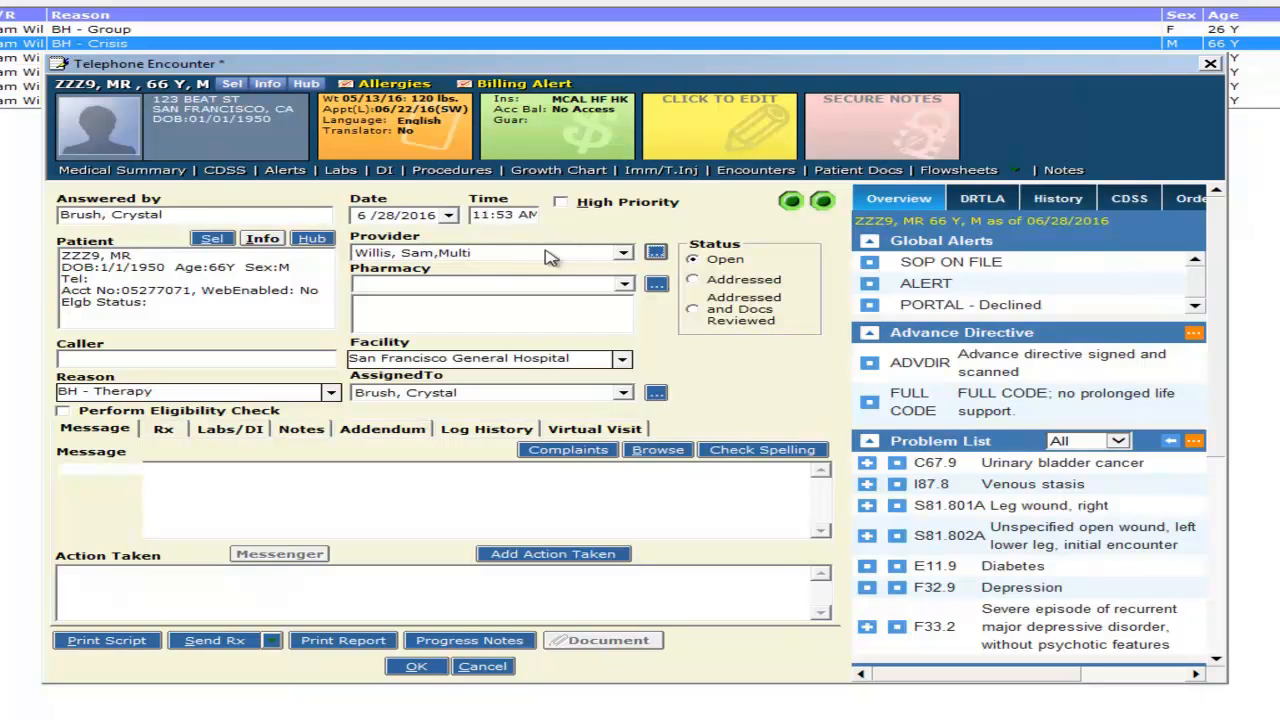
{"action": "left_click", "coordinate": [556, 431]}
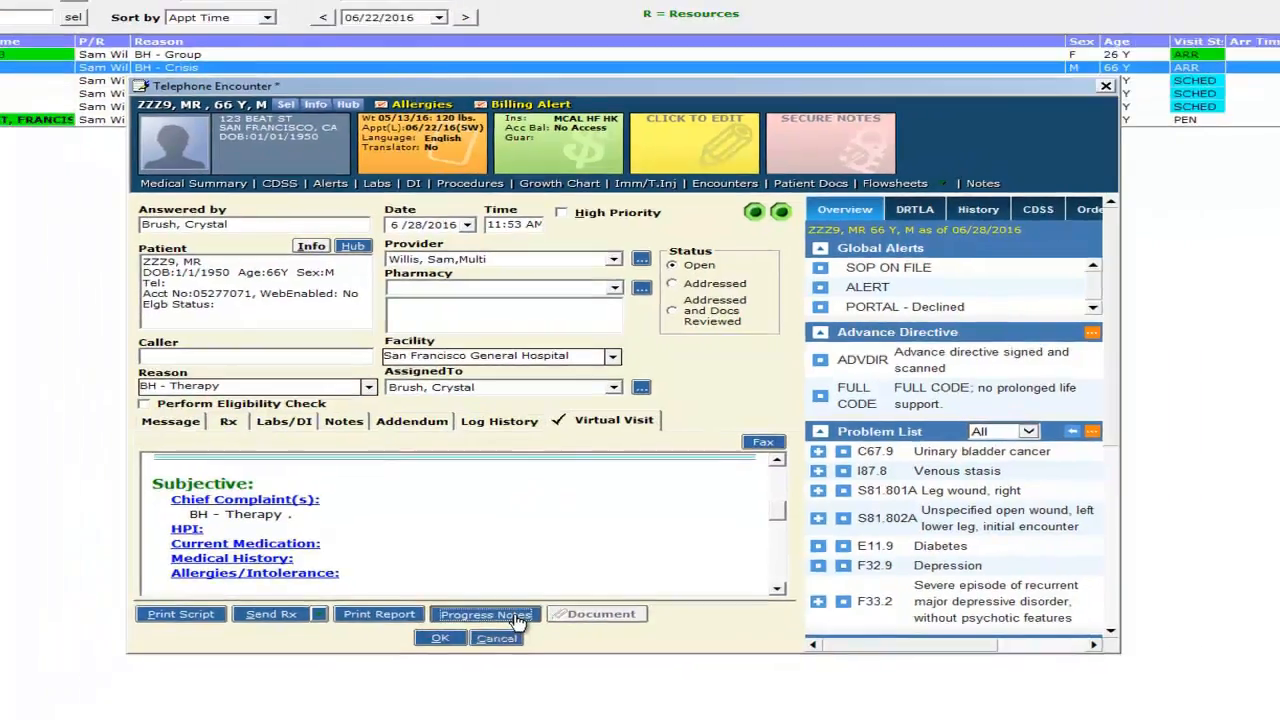
- Open Progress Notes and insert the PCBH Behavioral Health Clinician favourite template under HPI
{"action": "left_click", "coordinate": [516, 615]}
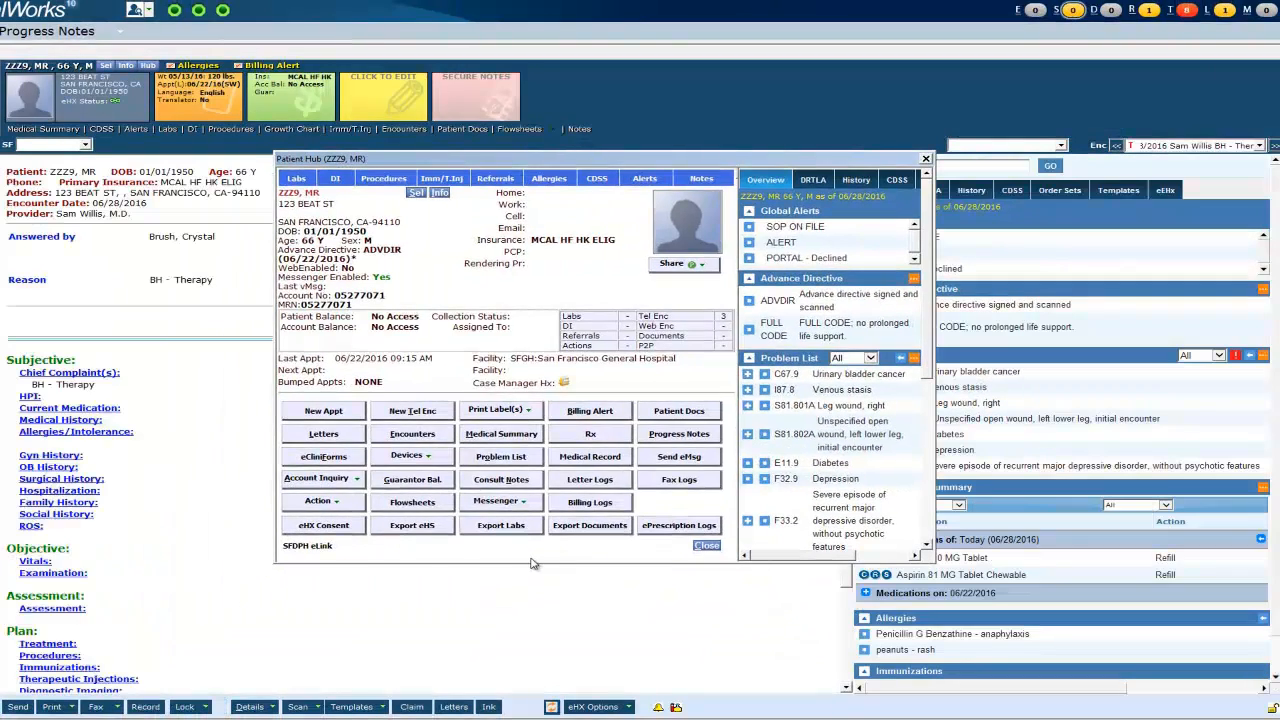
{"action": "left_click", "coordinate": [927, 161]}
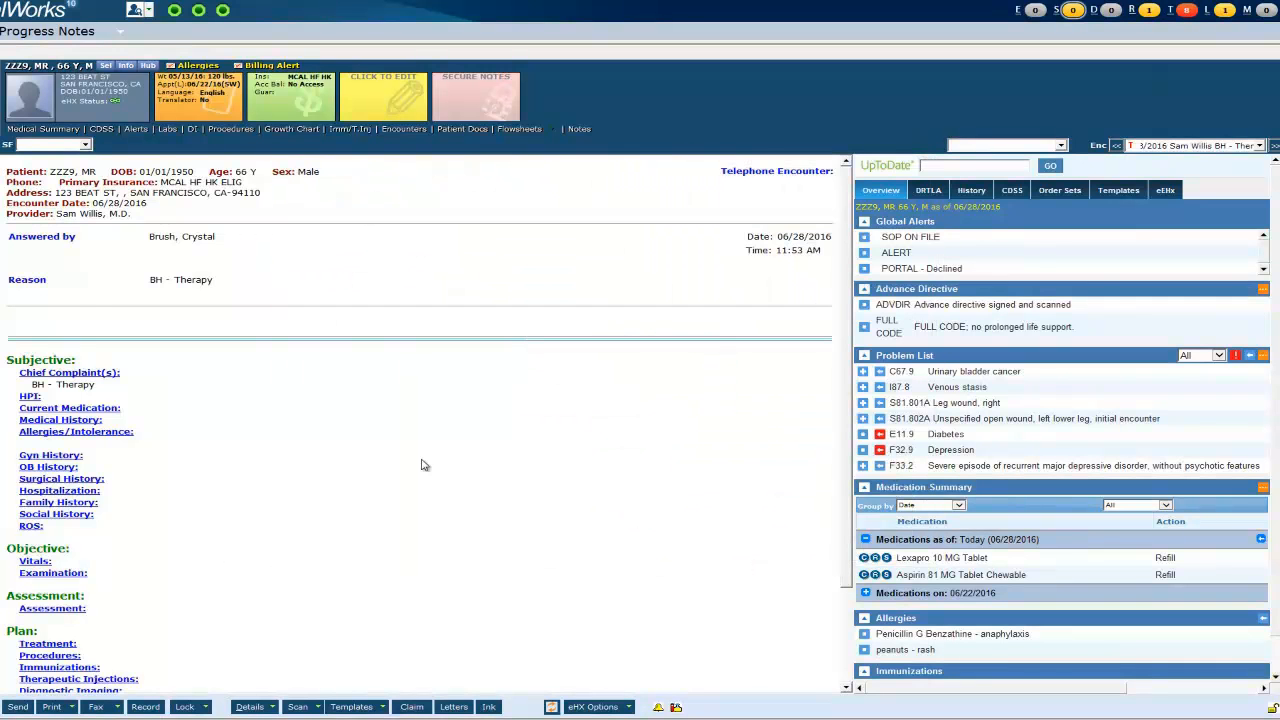
{"action": "scroll", "coordinate": [423, 465], "scroll_direction": "down", "scroll_amount": 2}
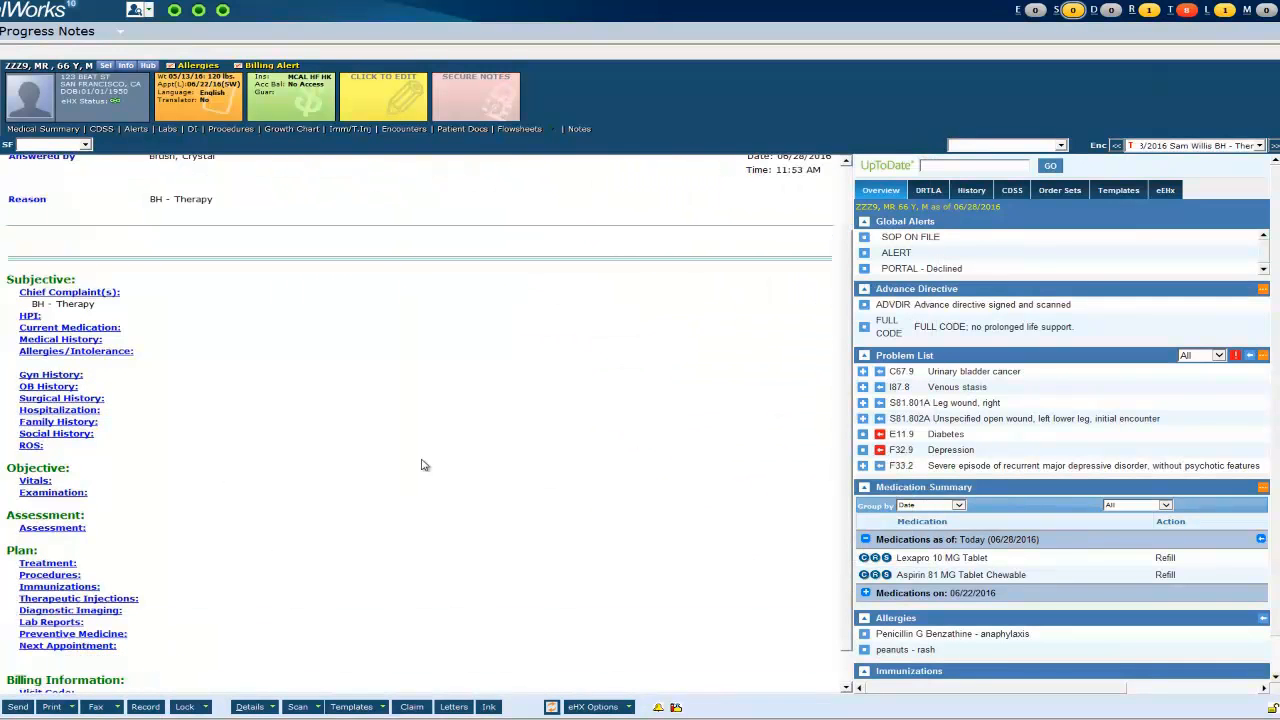
{"action": "left_click", "coordinate": [1115, 191]}
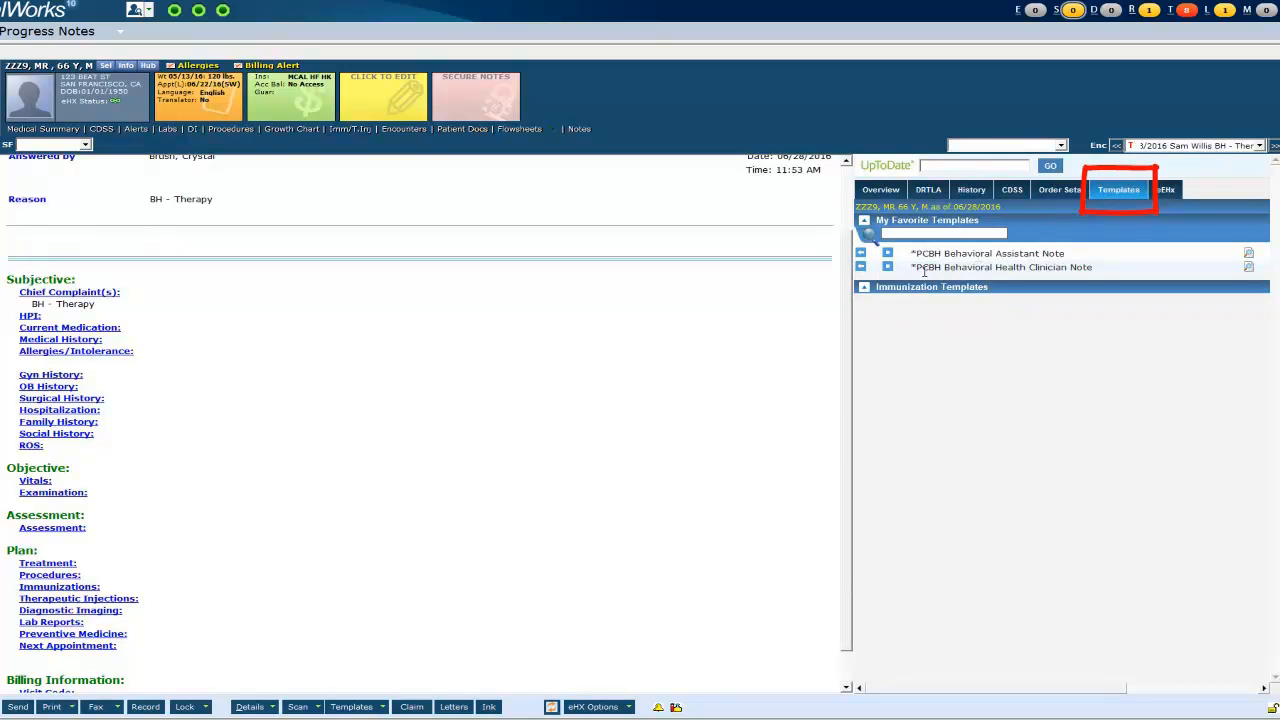
{"action": "left_click", "coordinate": [862, 268]}
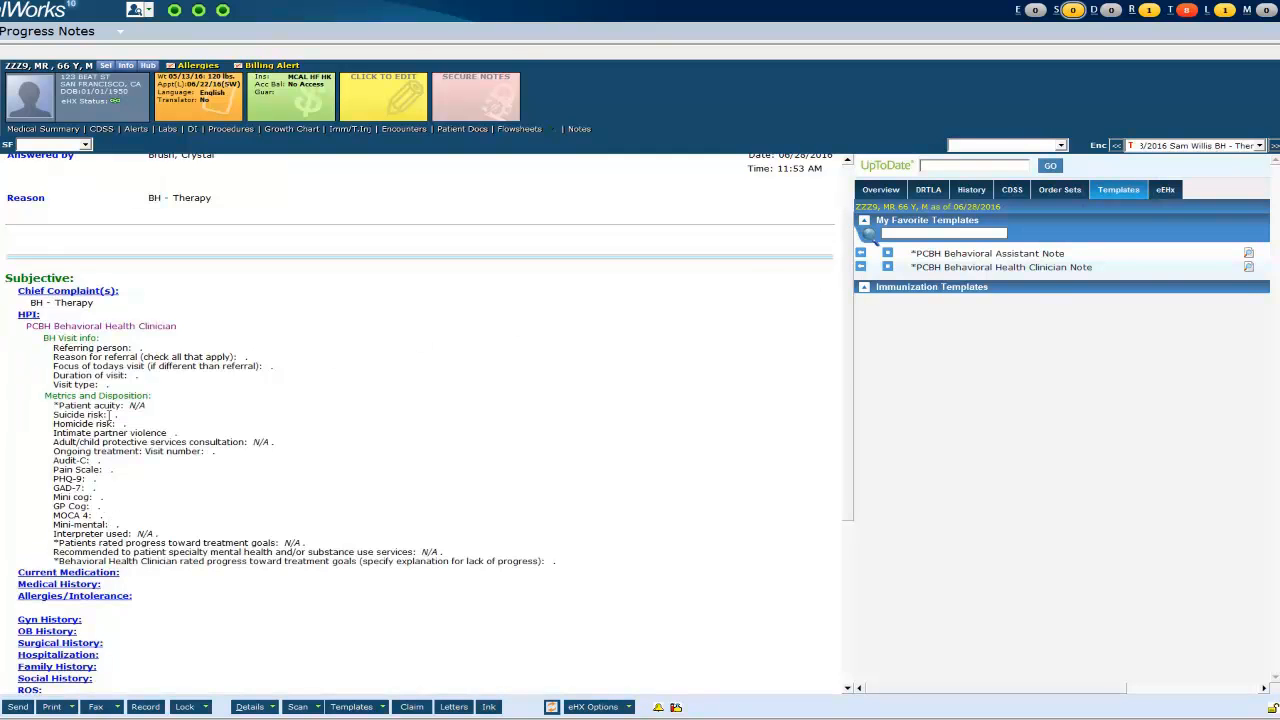
- Fill BH Visit info: referred by PCP, Chronic pain as reason and focus, duration 16-37 mins
{"action": "left_click", "coordinate": [84, 341]}
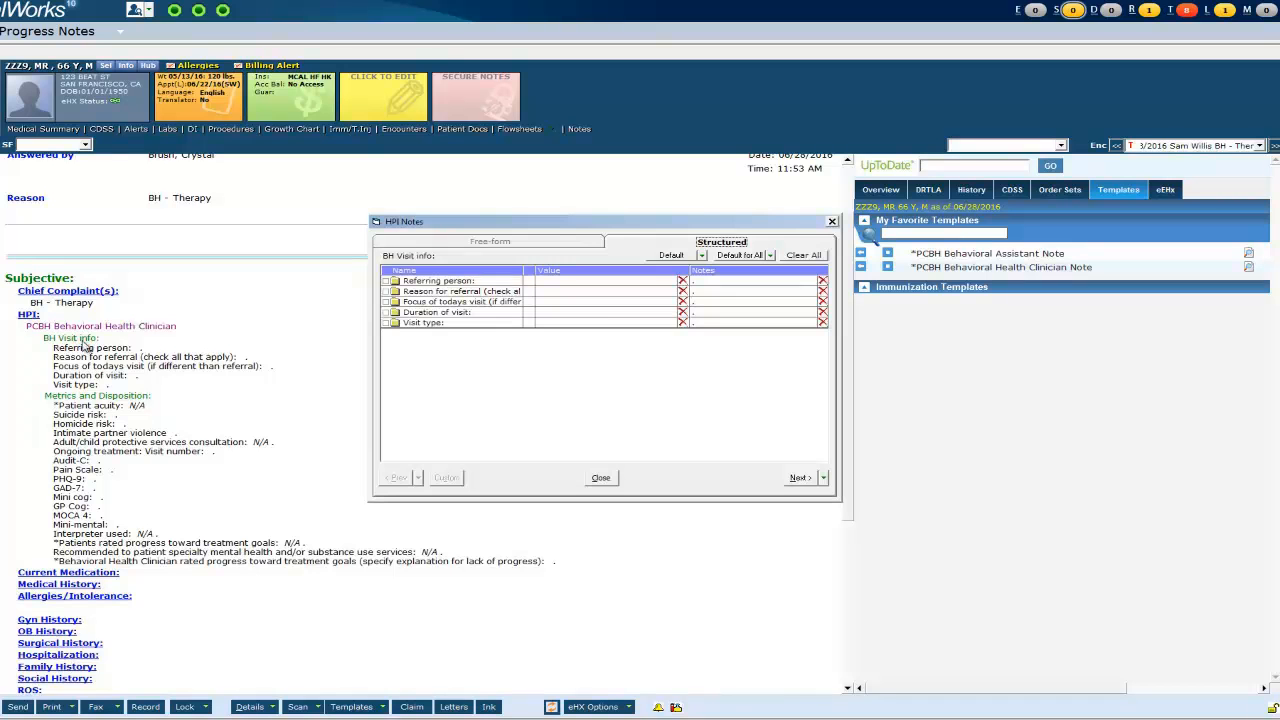
{"action": "left_click", "coordinate": [660, 283]}
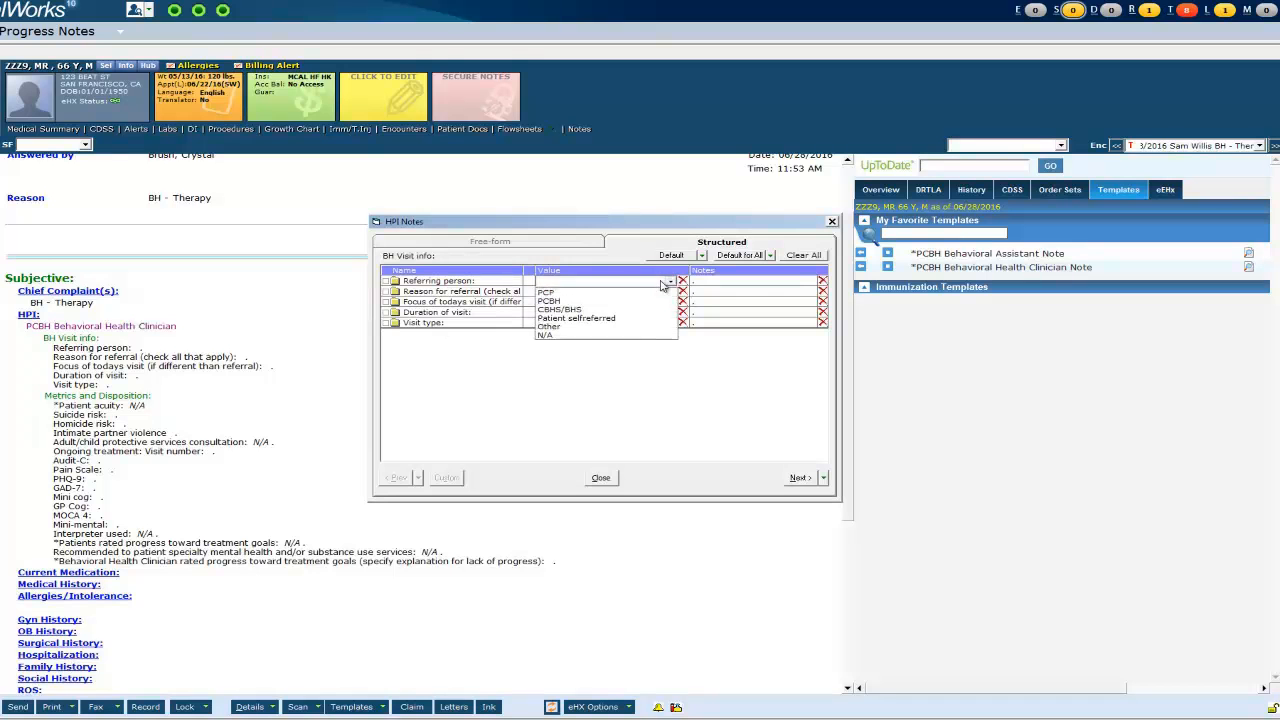
{"action": "left_click", "coordinate": [631, 300]}
{"action": "left_click", "coordinate": [545, 327]}
{"action": "left_click", "coordinate": [624, 410]}
{"action": "left_click", "coordinate": [590, 302]}
{"action": "left_click", "coordinate": [546, 339]}
{"action": "left_click", "coordinate": [624, 420]}
{"action": "left_click", "coordinate": [580, 313]}
{"action": "left_click", "coordinate": [572, 318]}
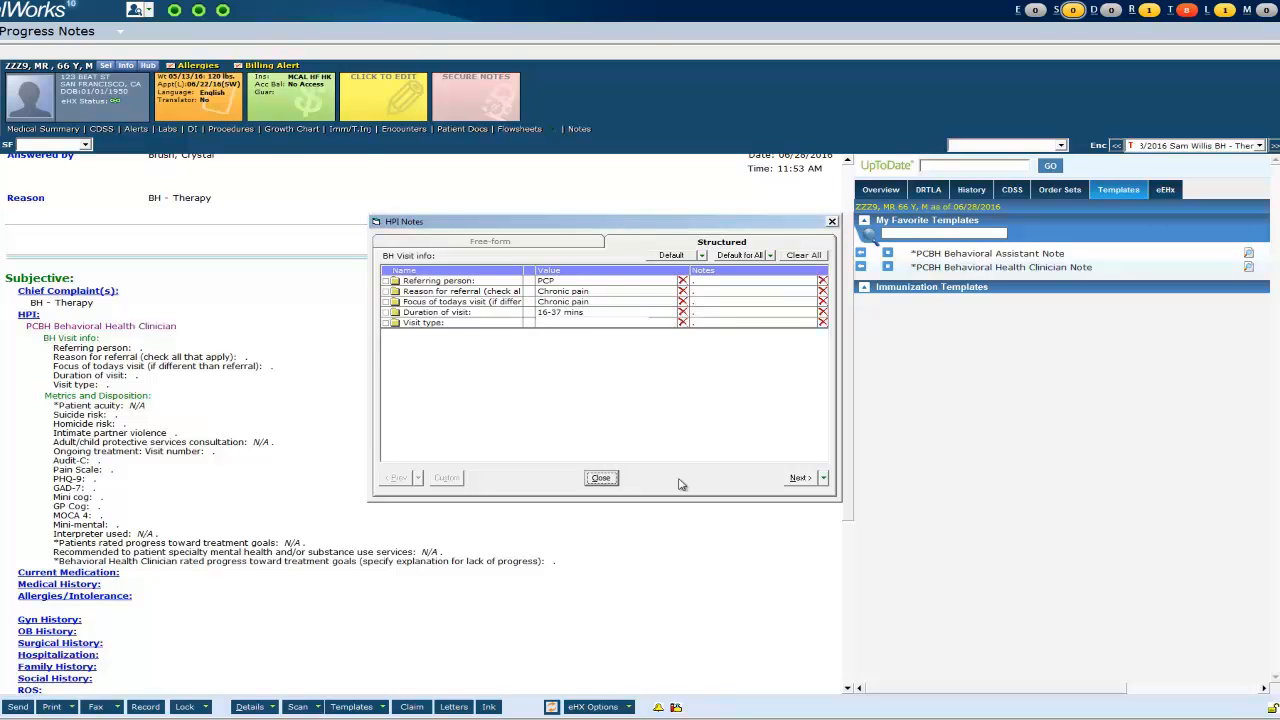
- Record safety assessment completed for suicide, homicide, and intimate partner violence risk
{"action": "left_click", "coordinate": [798, 480]}
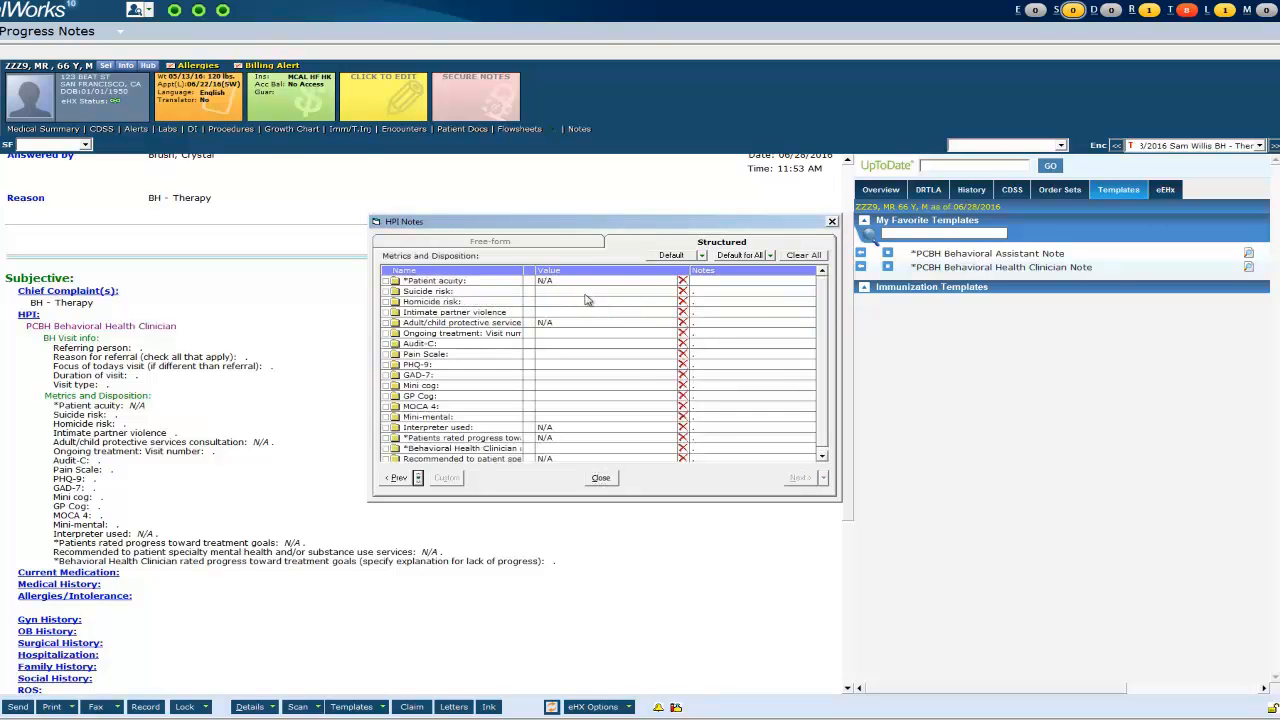
{"action": "left_click", "coordinate": [613, 295]}
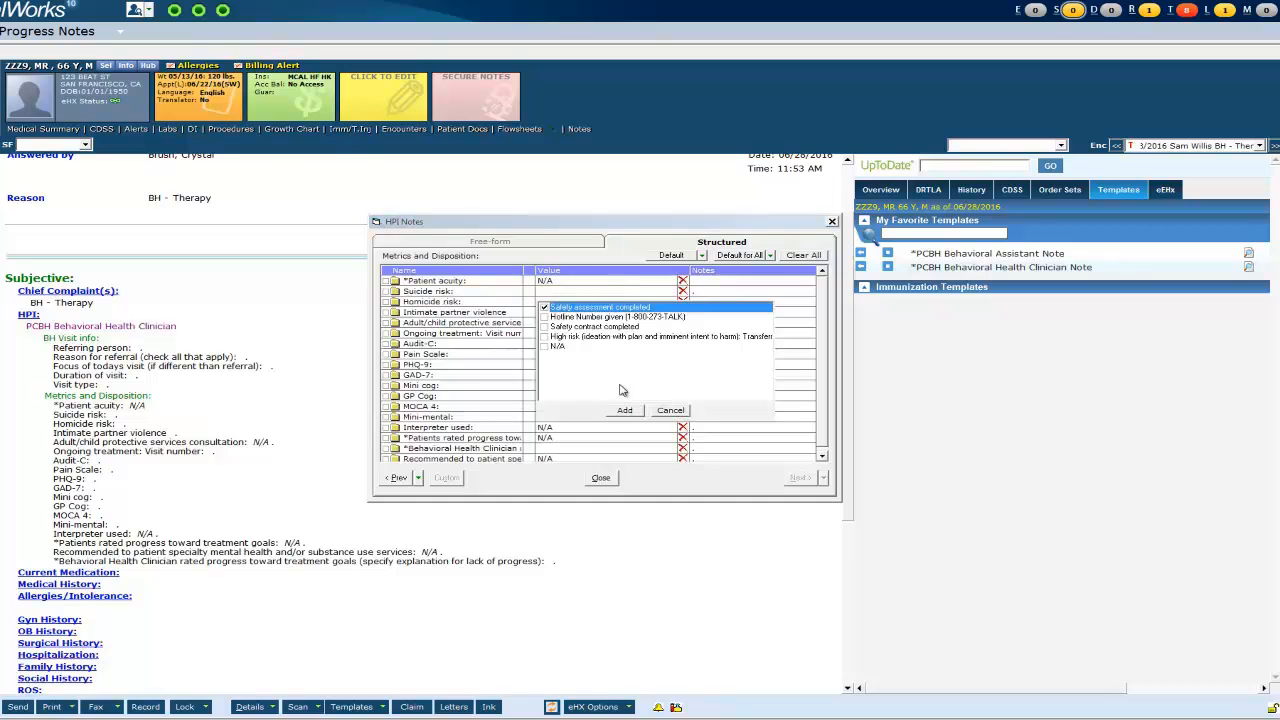
{"action": "left_click", "coordinate": [565, 311]}
{"action": "left_click", "coordinate": [555, 292]}
{"action": "left_click", "coordinate": [549, 311]}
{"action": "left_click", "coordinate": [637, 420]}
{"action": "left_click", "coordinate": [573, 304]}
{"action": "left_click", "coordinate": [548, 318]}
{"action": "left_click", "coordinate": [611, 420]}
- Enter Pain Scale 8 and PHQ-9 score 8, then close the HPI items
{"action": "left_click", "coordinate": [562, 345]}
{"action": "left_click", "coordinate": [596, 395]}
{"action": "left_click", "coordinate": [599, 365]}
{"action": "left_click", "coordinate": [566, 362]}
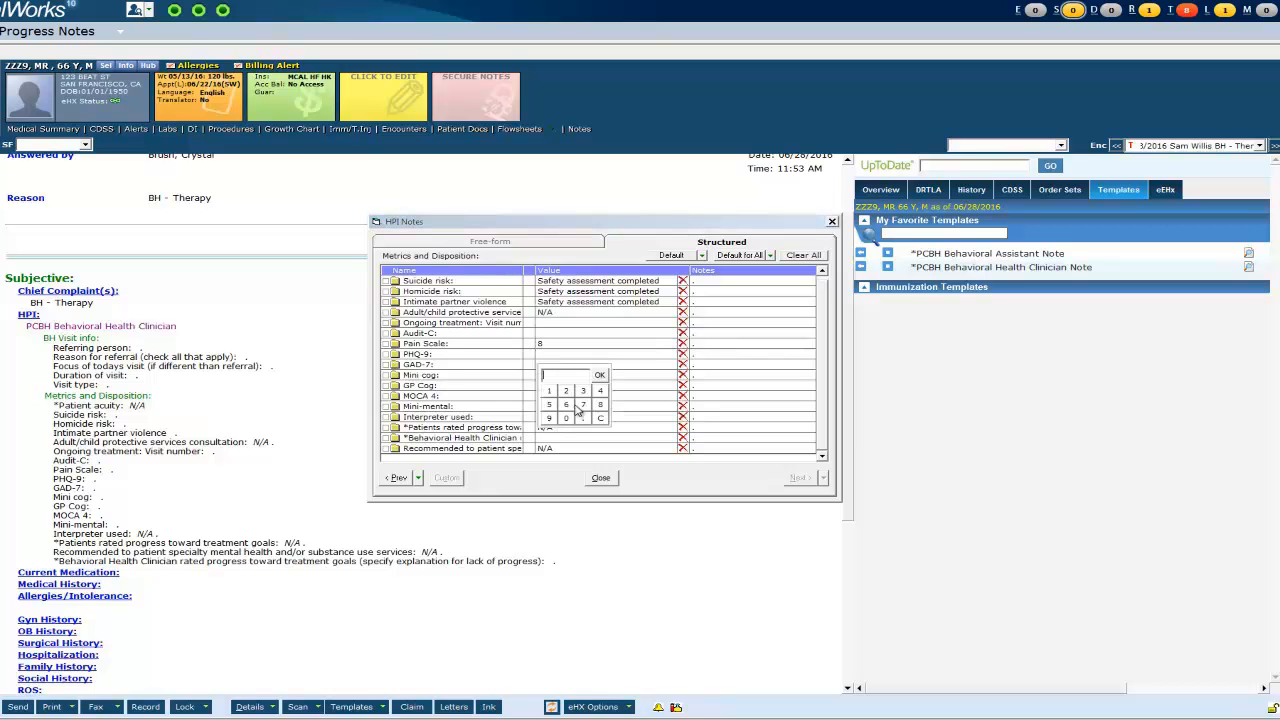
{"action": "left_click", "coordinate": [600, 407]}
{"action": "left_click", "coordinate": [599, 375]}
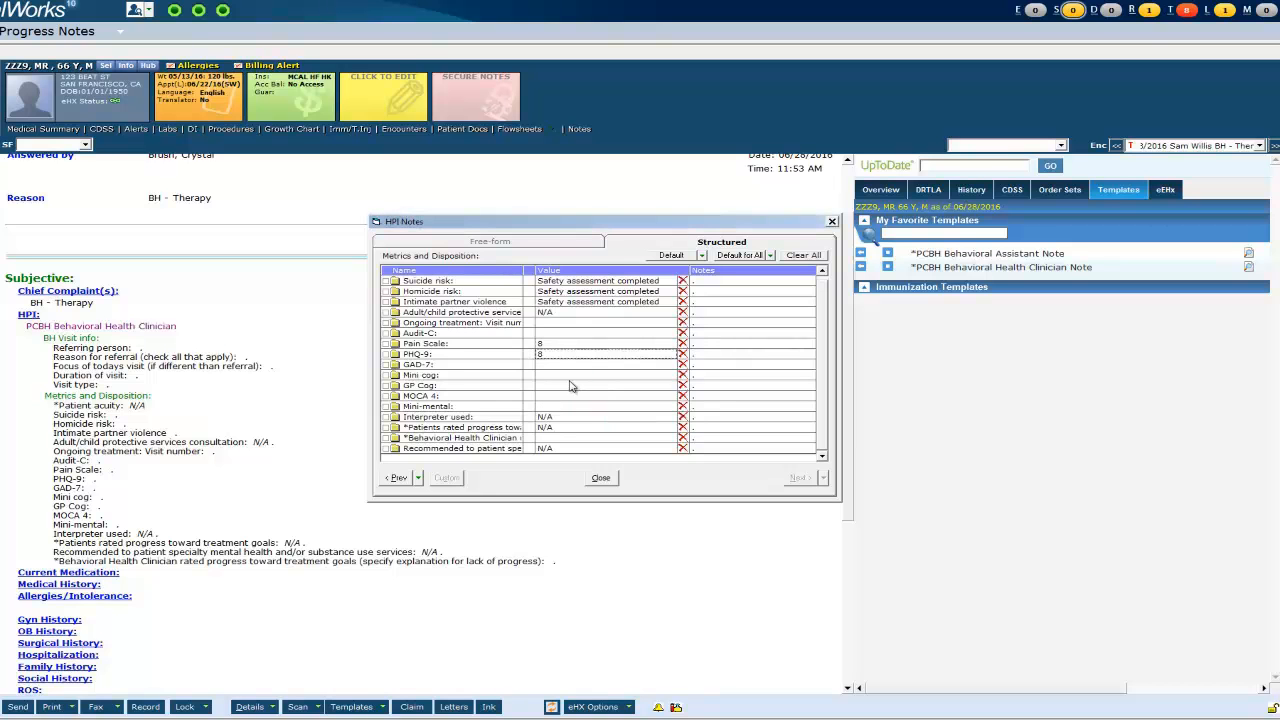
{"action": "left_click", "coordinate": [601, 478]}
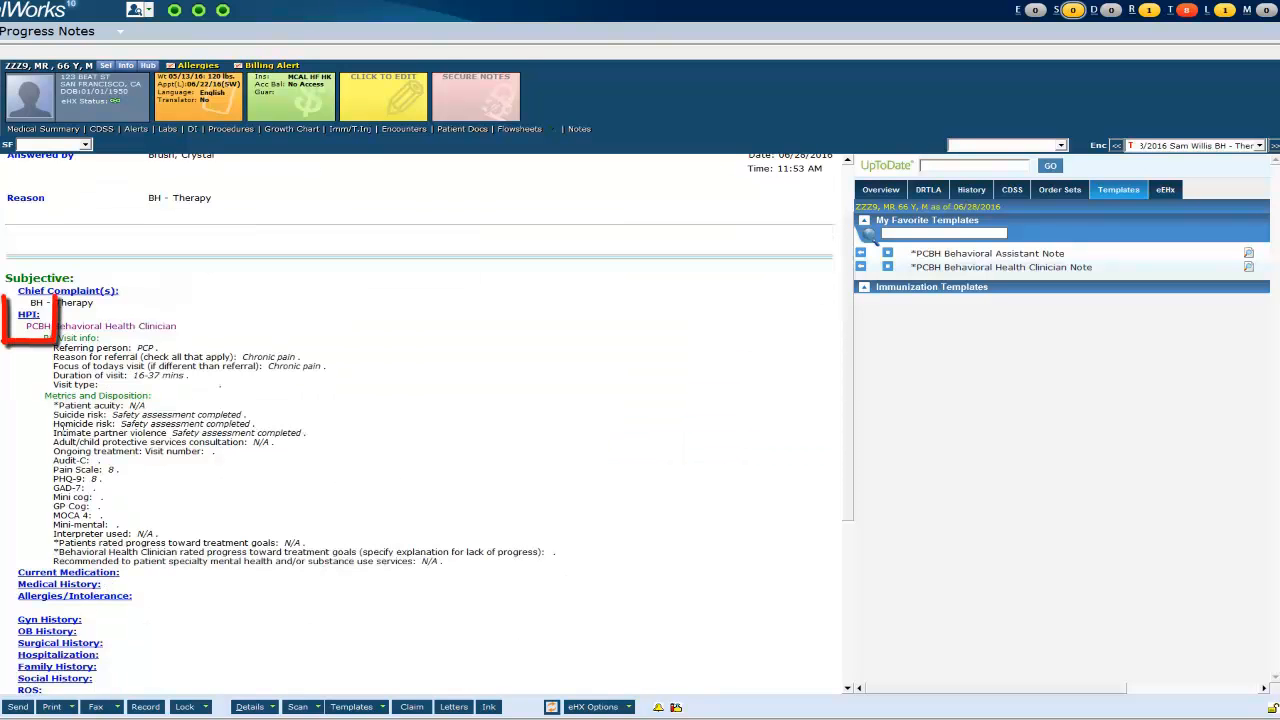
- Type the additional-notes line into the HPI Notes box and close the HPI window
{"action": "left_click", "coordinate": [30, 315]}
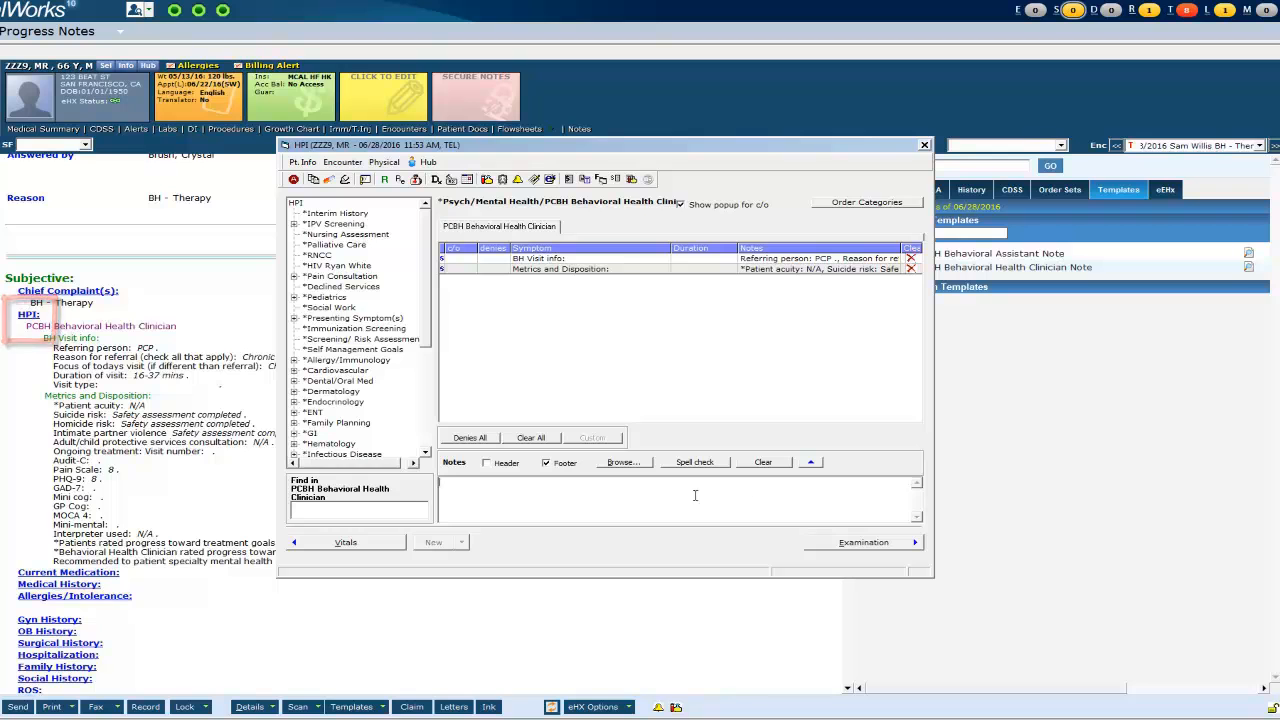
{"action": "left_click", "coordinate": [757, 493]}
{"action": "type", "text": "Type additional notes here"}
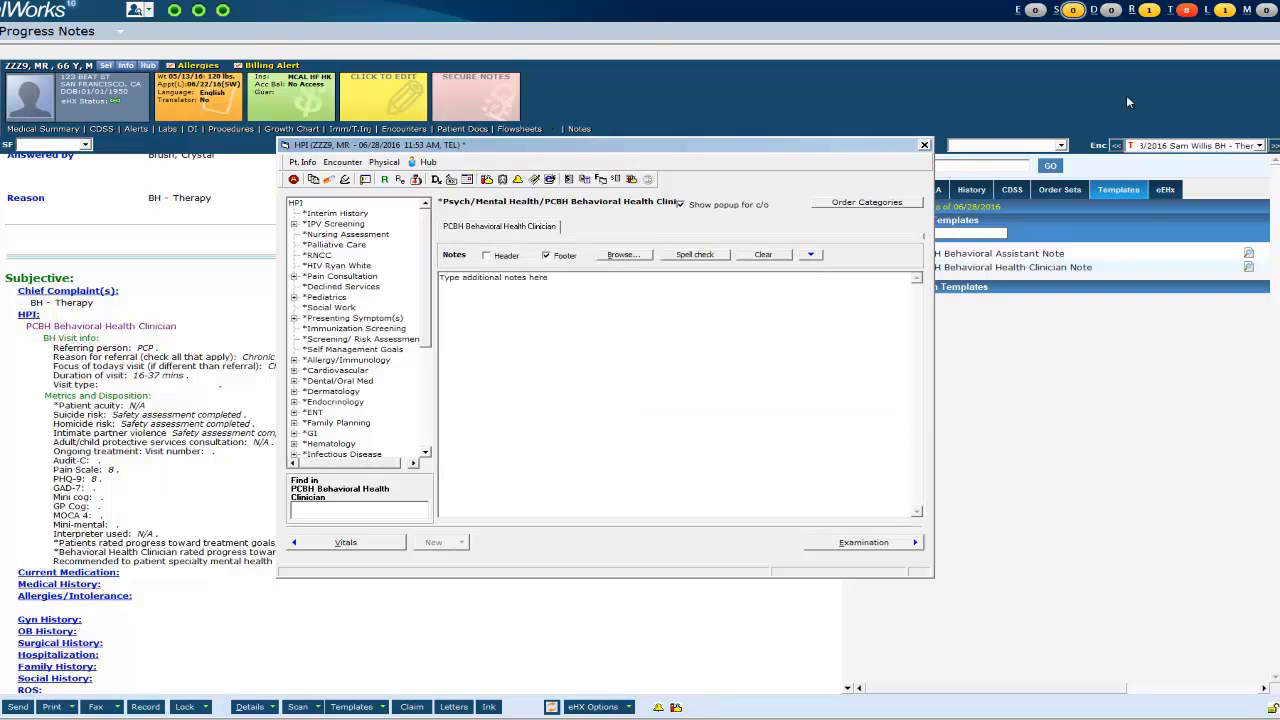
{"action": "left_click", "coordinate": [925, 147]}
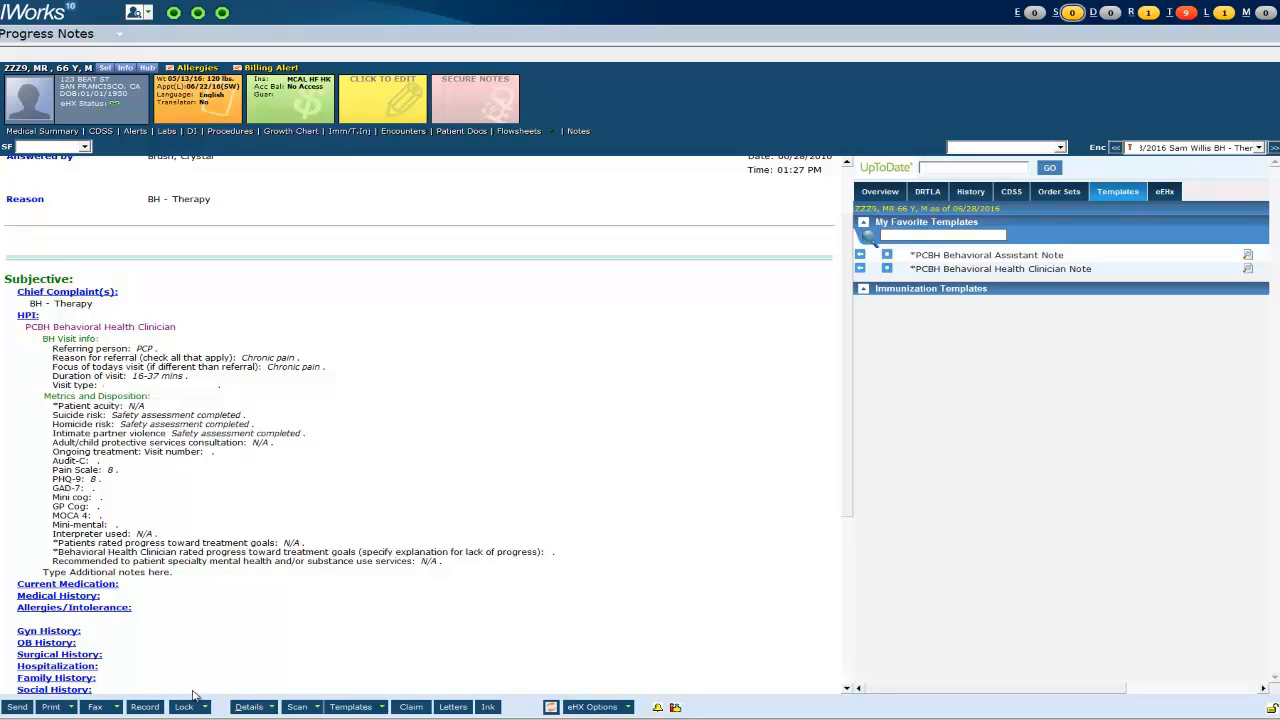
- Lock the BH - Therapy encounter note in Modern-III style, confirming Yes without billing codes
{"action": "left_click", "coordinate": [205, 707]}
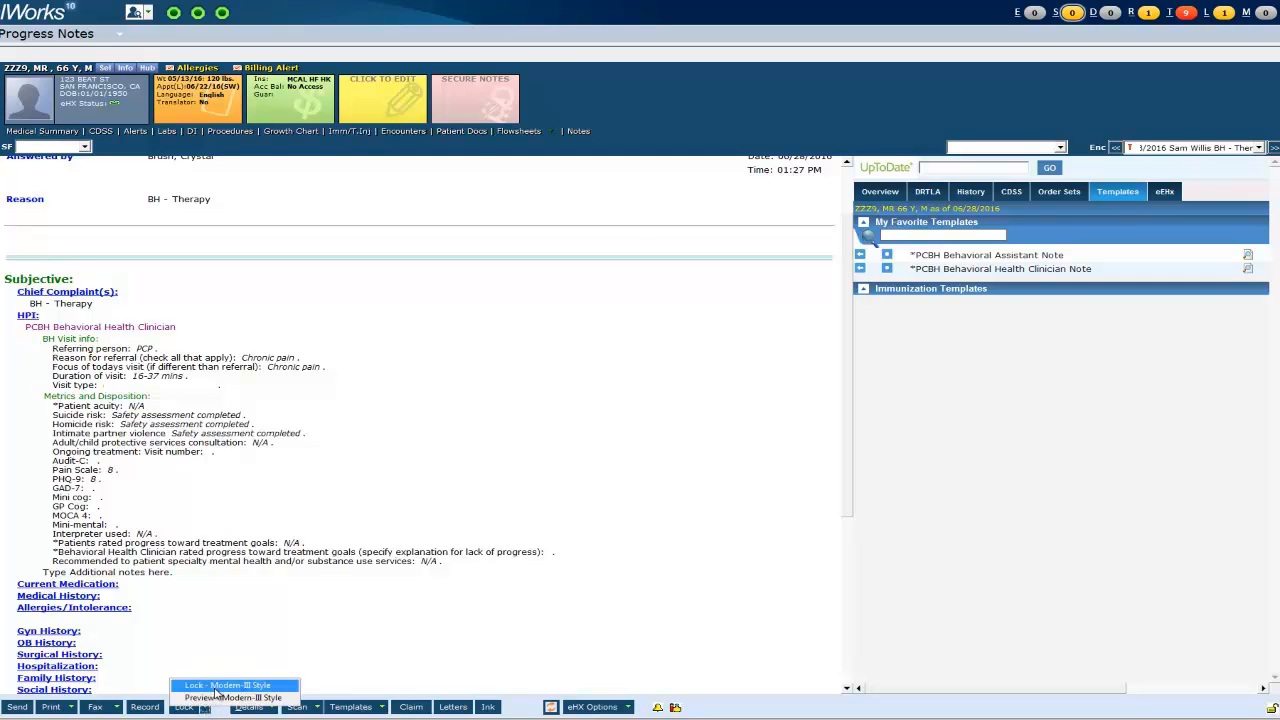
{"action": "left_click", "coordinate": [216, 686]}
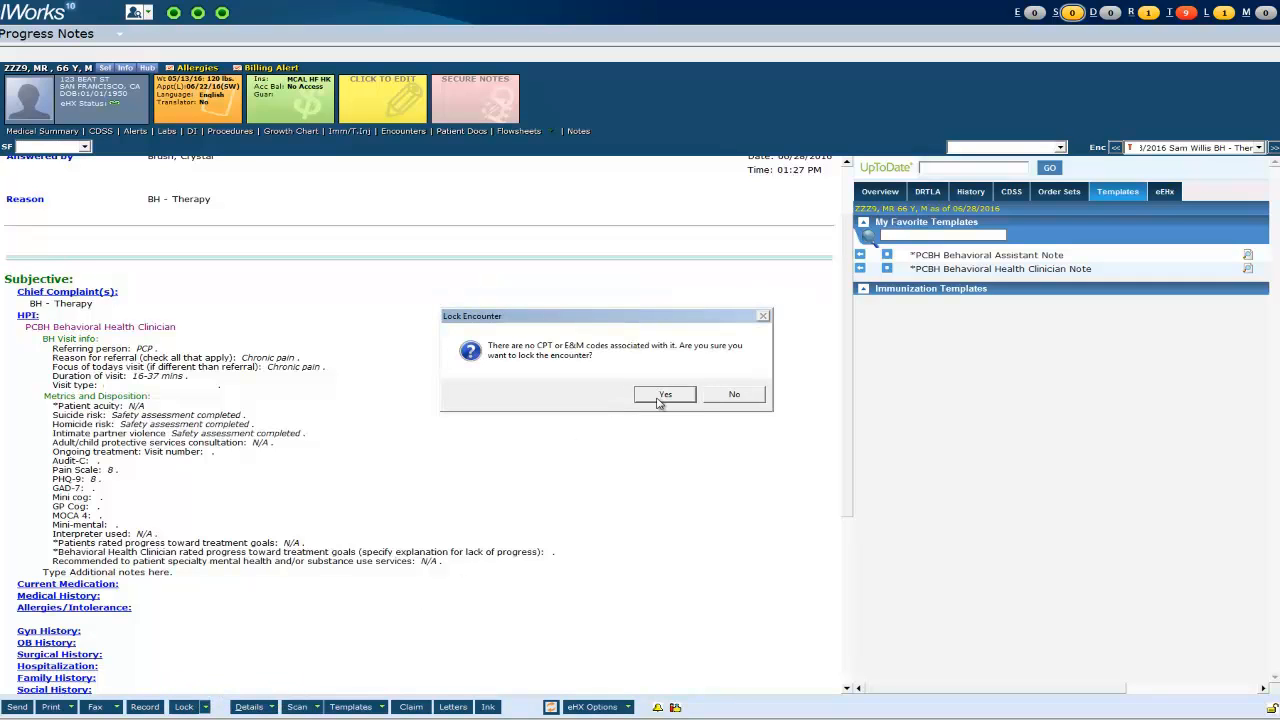
{"action": "left_click", "coordinate": [662, 395]}
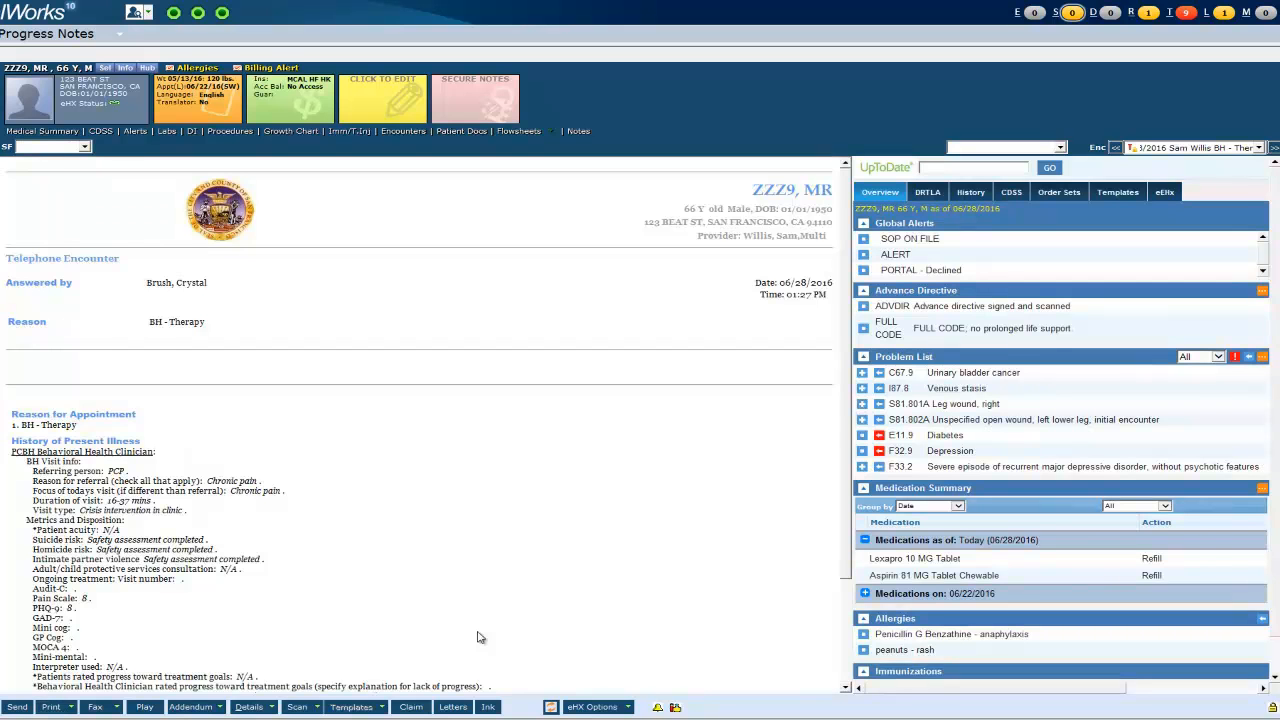
{"action": "scroll", "coordinate": [478, 637], "scroll_direction": "down", "scroll_amount": 3}
{"action": "scroll", "coordinate": [478, 637], "scroll_direction": "up", "scroll_amount": 5}
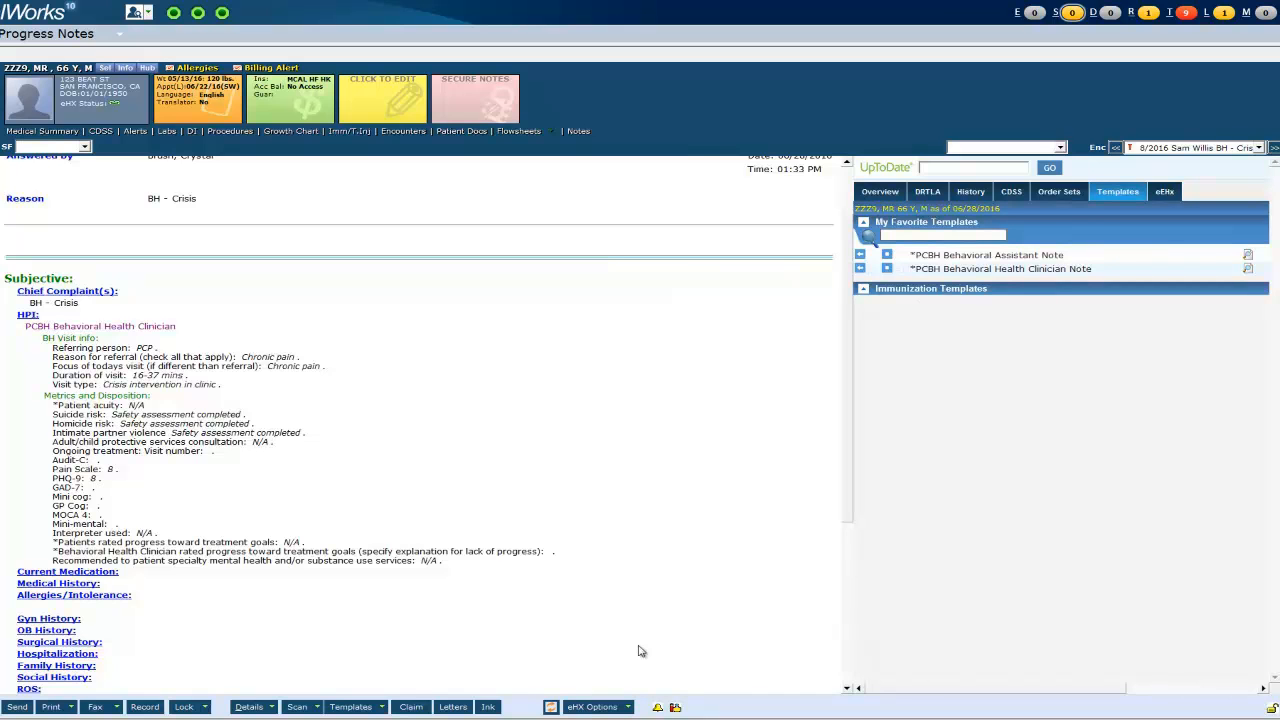
- Assign the BH - Crisis telephone encounter to the chosen staff member and save it
{"action": "scroll", "coordinate": [640, 651], "scroll_direction": "up", "scroll_amount": 3}
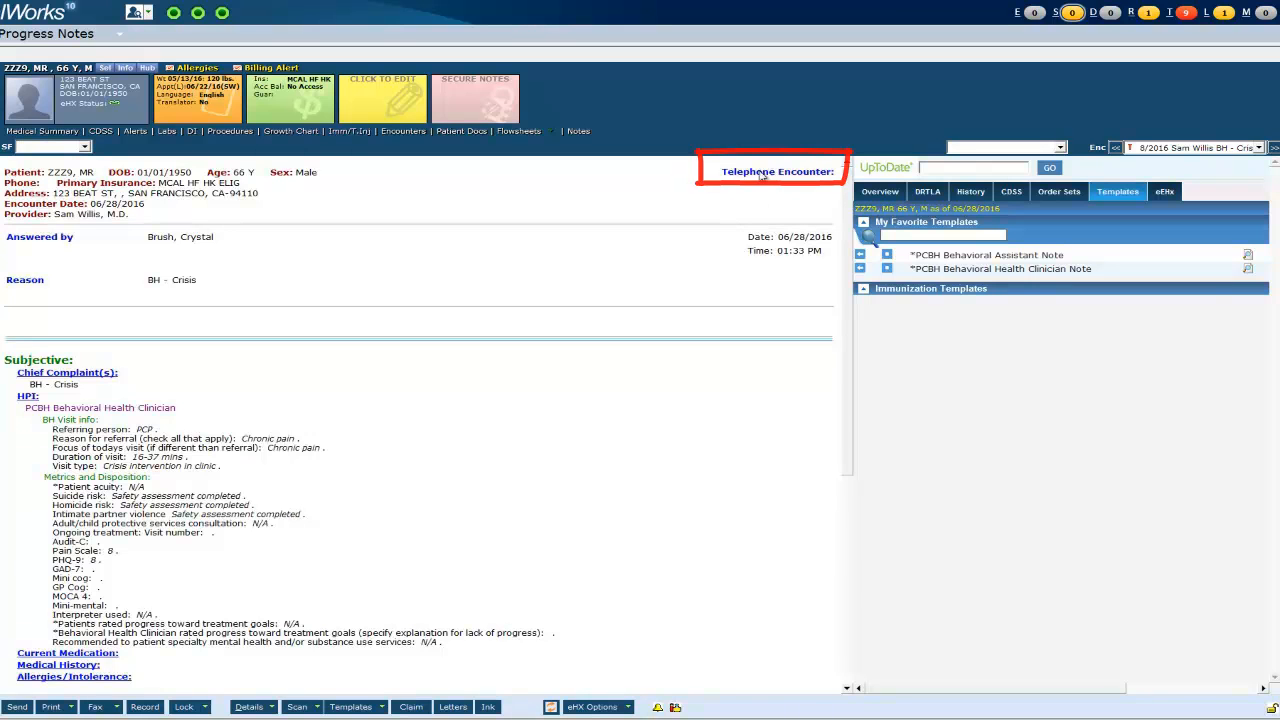
{"action": "left_click", "coordinate": [762, 172]}
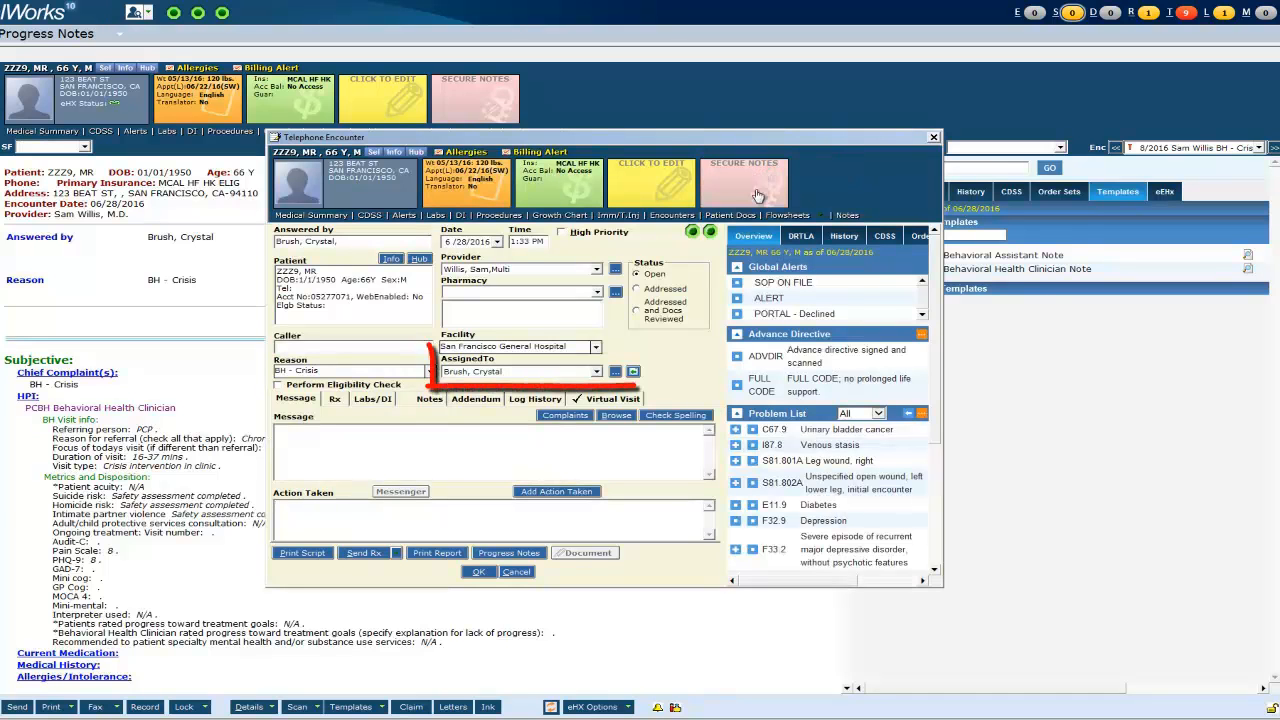
{"action": "left_click", "coordinate": [615, 372]}
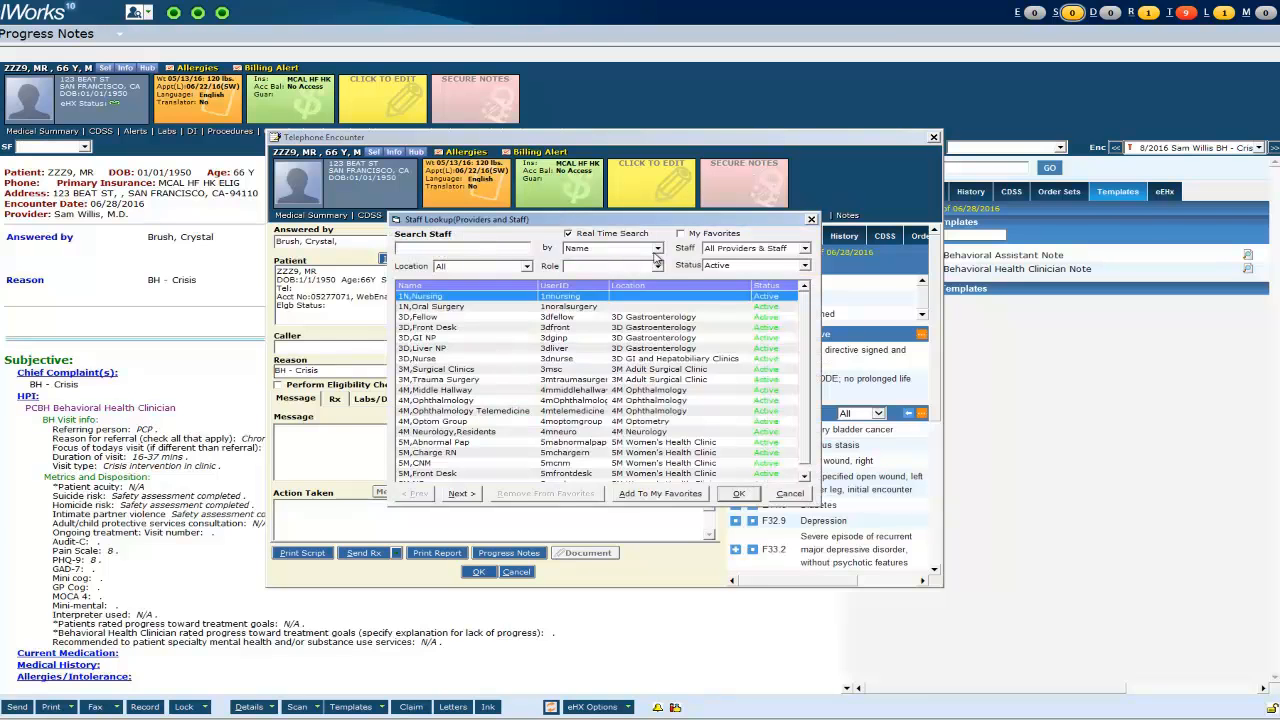
{"action": "type", "text": "pak"}
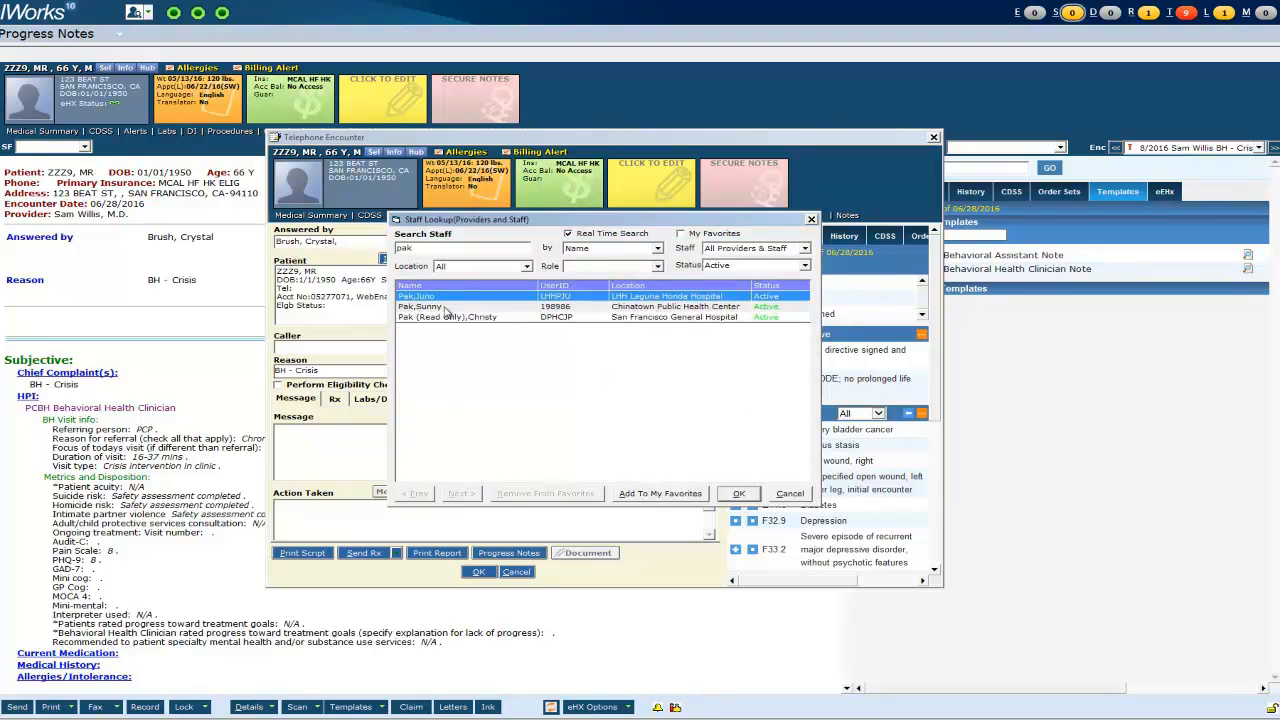
{"action": "left_click", "coordinate": [447, 307]}
{"action": "left_click", "coordinate": [742, 493]}
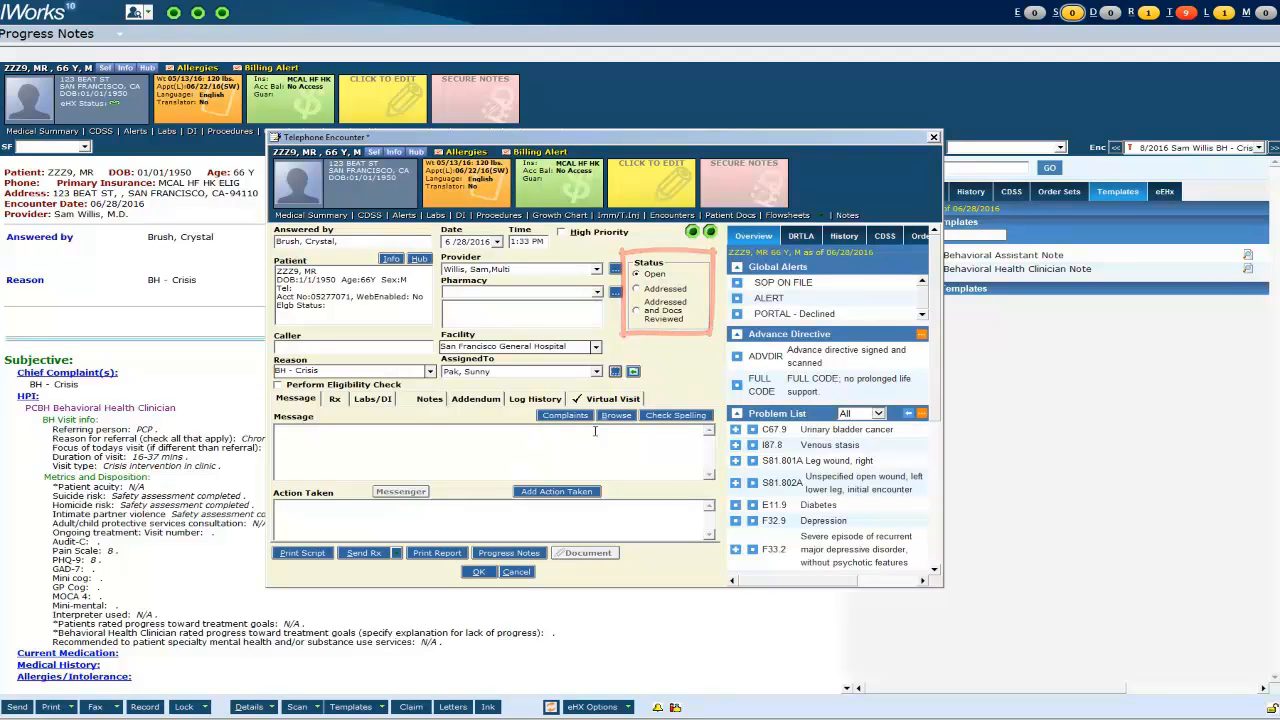
{"action": "left_click", "coordinate": [479, 573]}
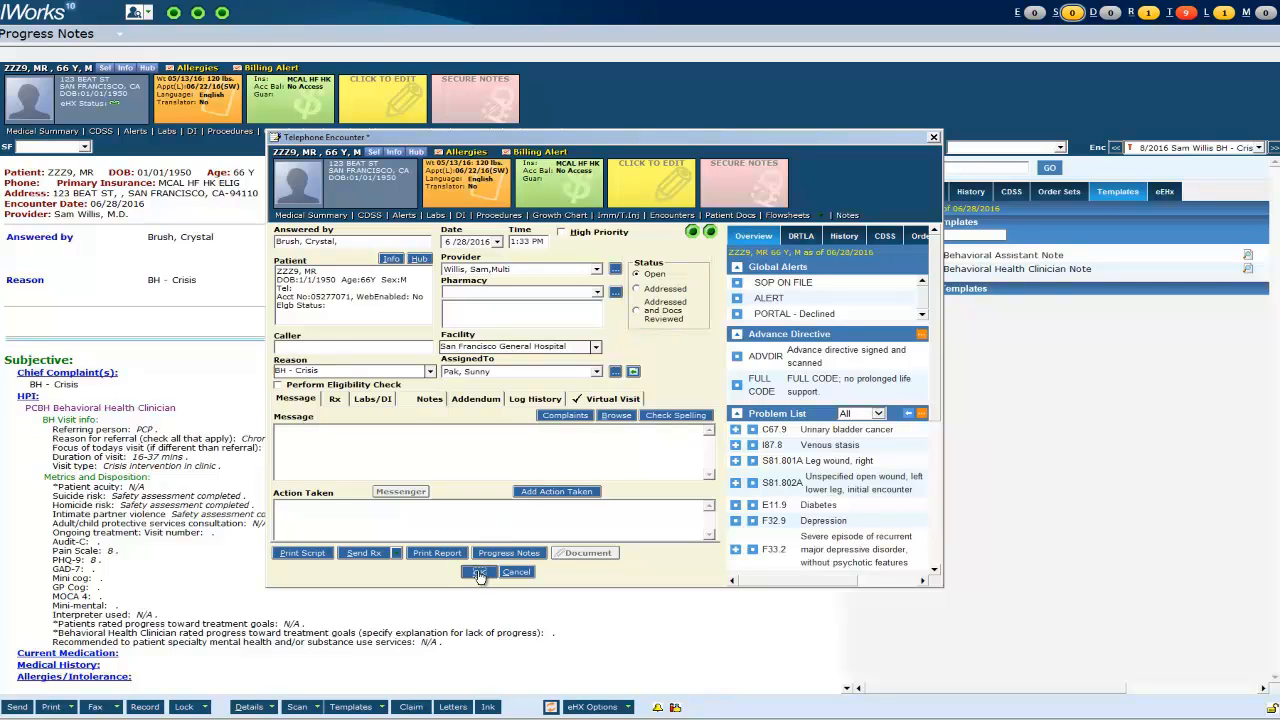